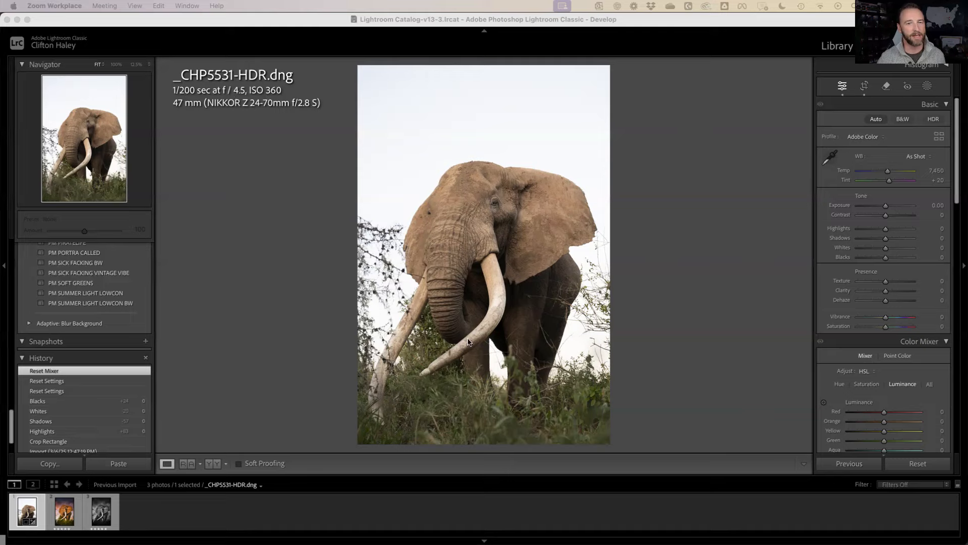
Compare the finished colourful elephant edit with the unedited raw photo in Lightroom
left_click(745, 245)
key("Right")
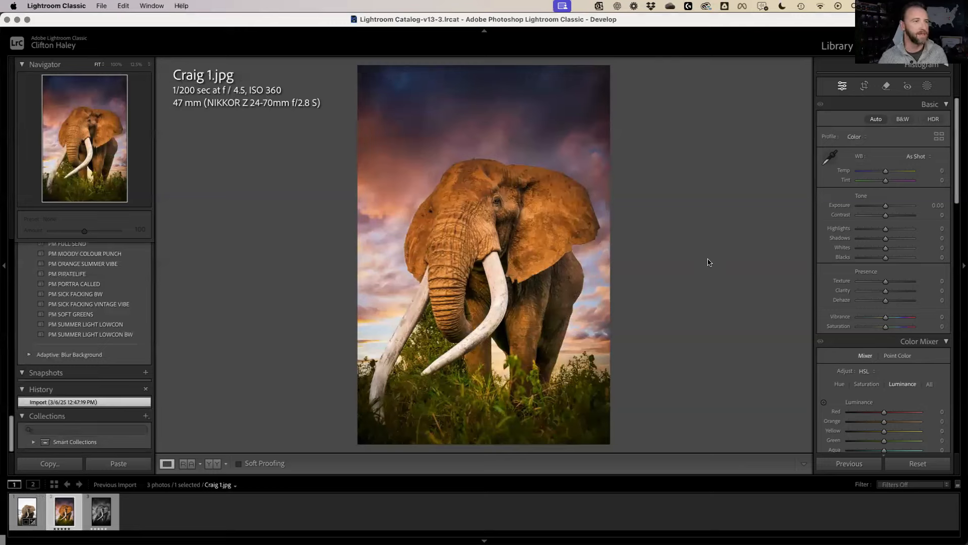
key("Left")
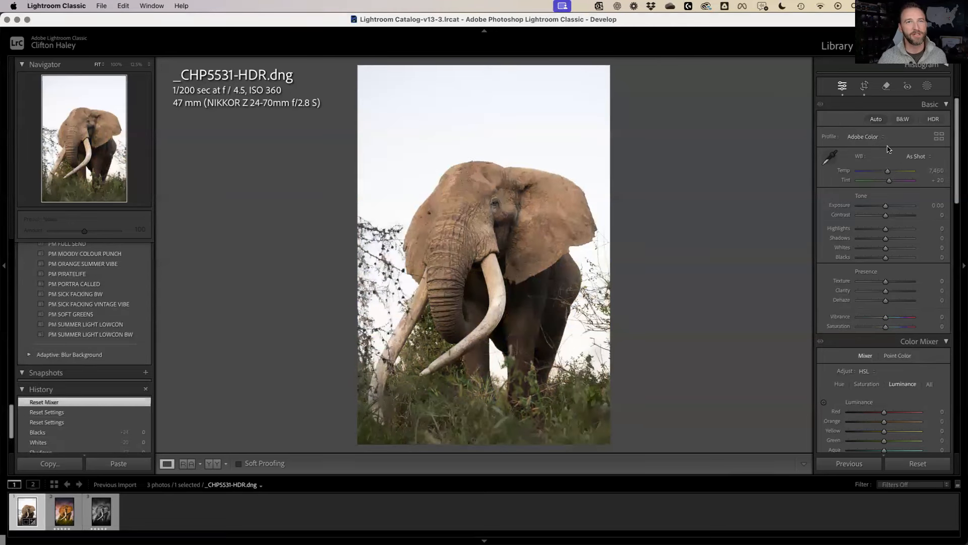
Apply Auto tone, then the Favorites 'Start Here' preset to the raw elephant photo
left_click(876, 120)
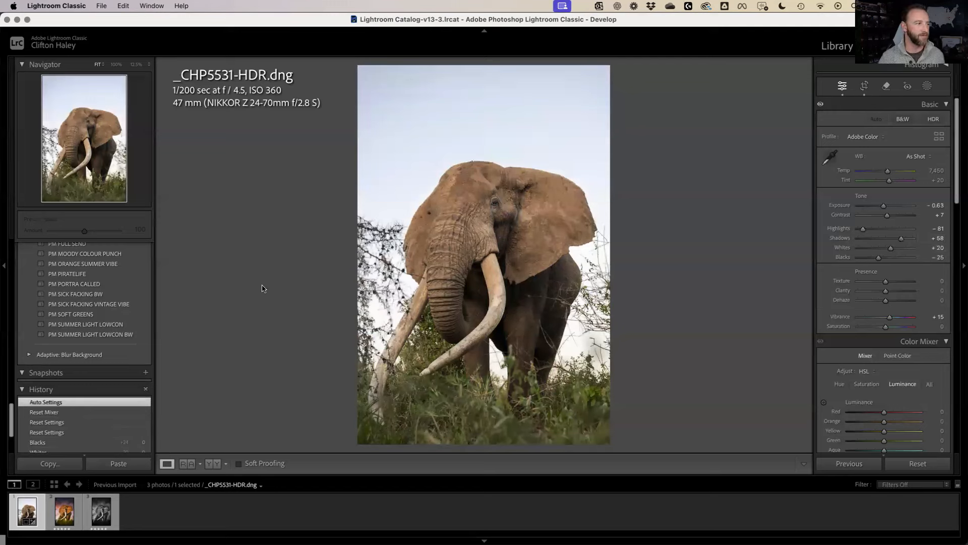
scroll(124, 321, "up", 10)
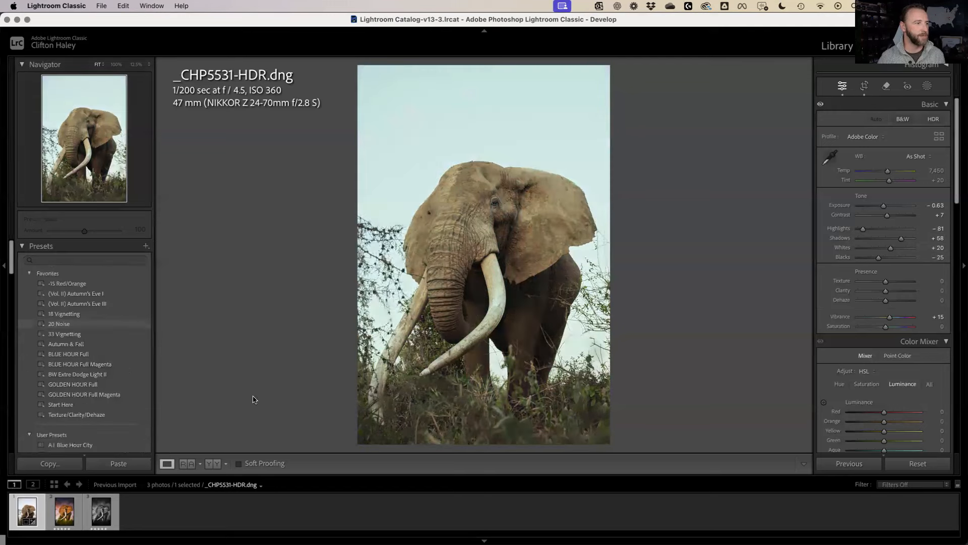
left_click(101, 404)
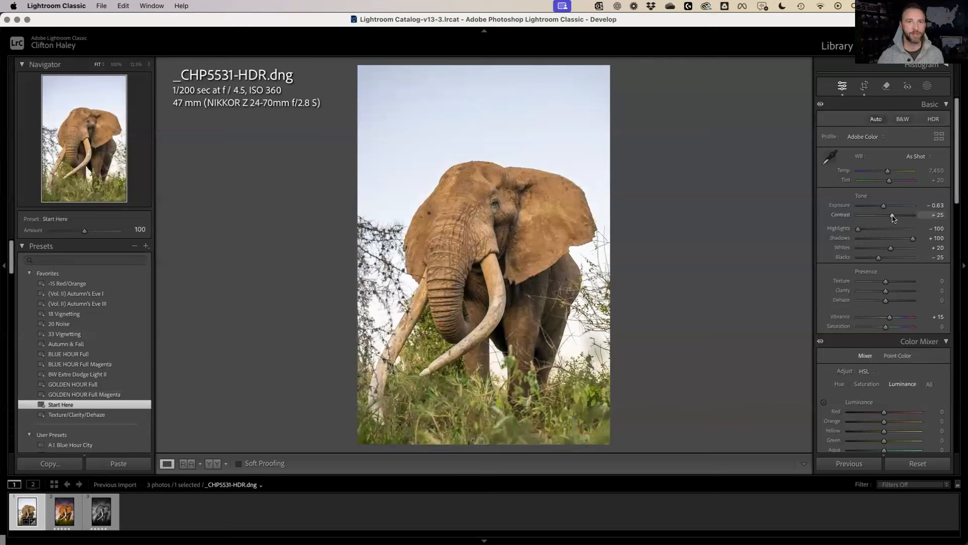
Set Whites to 0 and Blacks to −40 with clipping preview, then show Color Mixer saturation
double_click(891, 249)
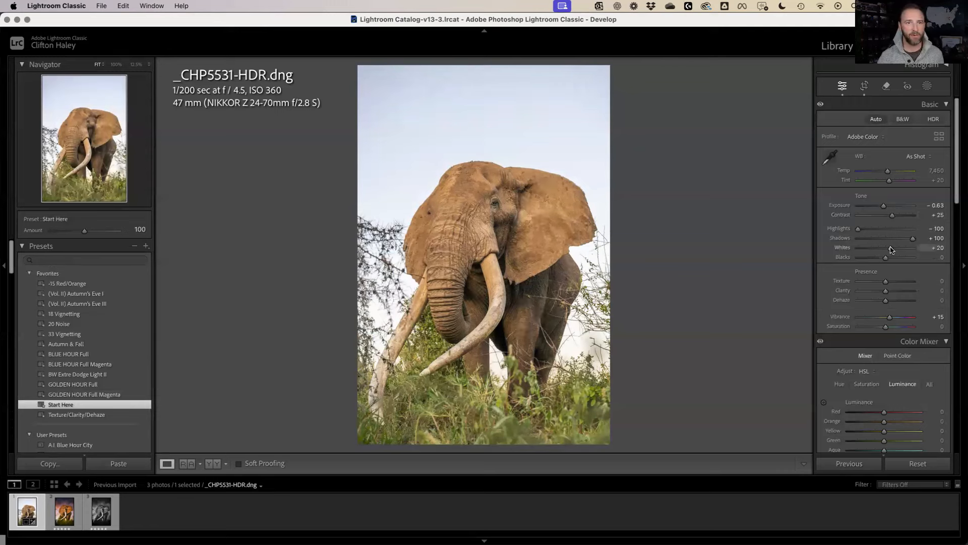
key("alt")
mouse_move(890, 250)
left_mouse_down()
mouse_move(901, 252)
mouse_move(874, 260)
left_mouse_up()
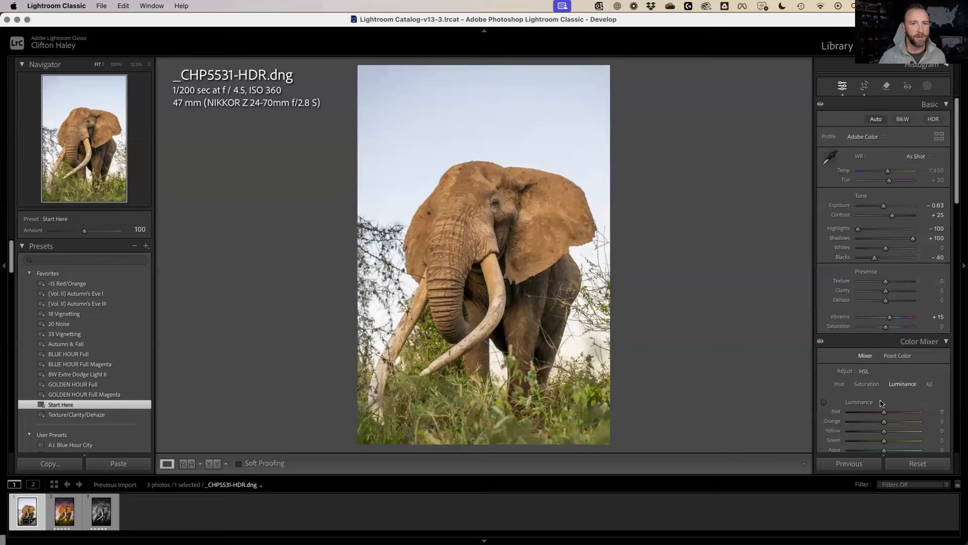
left_click(871, 386)
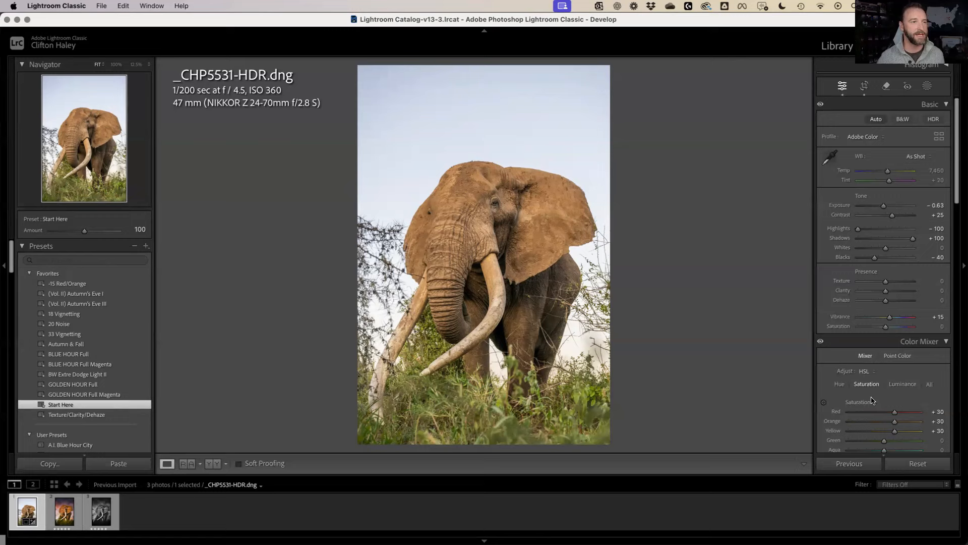
Drop Purple and Magenta saturation to −100, and lower Green luminance to −35 and Yellow luminance to −26
scroll(871, 398, "down", 2)
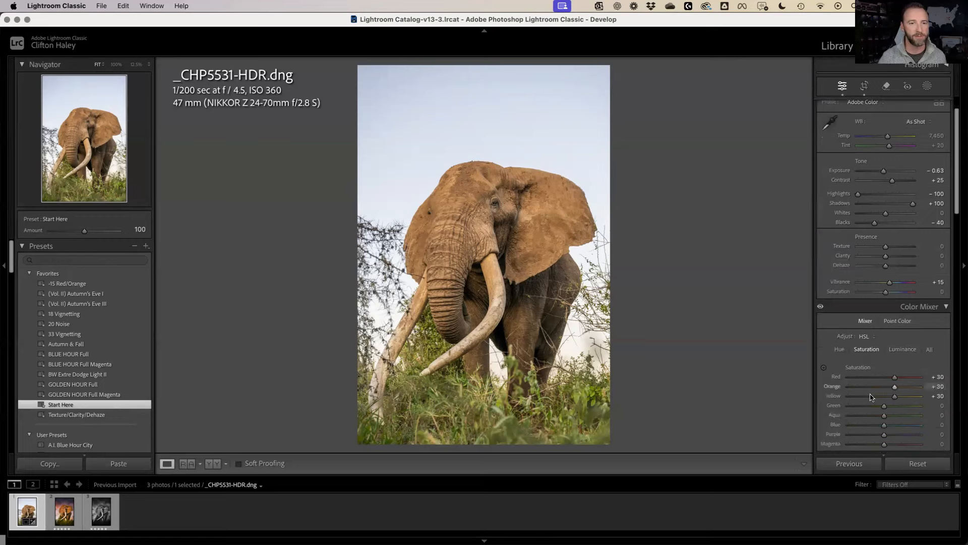
scroll(871, 395, "down", 1)
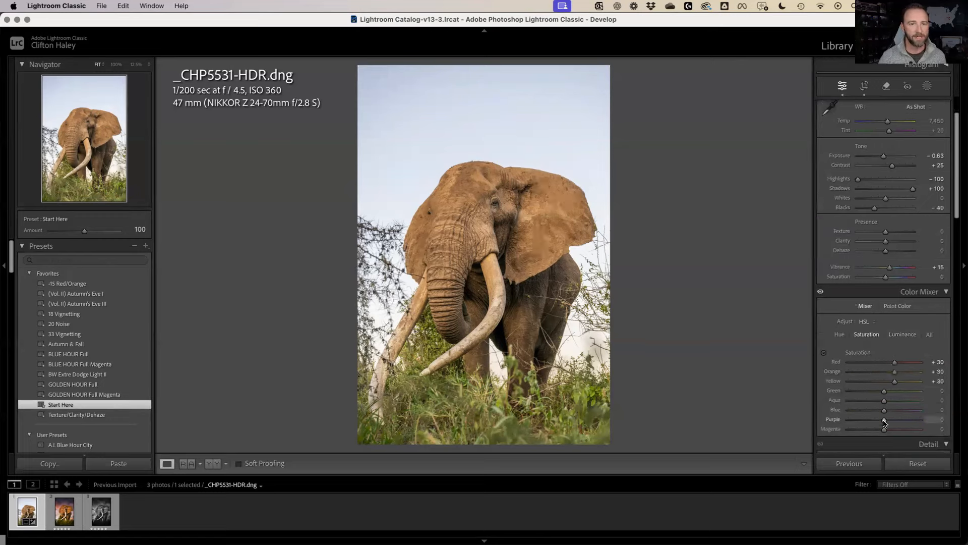
left_click_drag(884, 421, 802, 435)
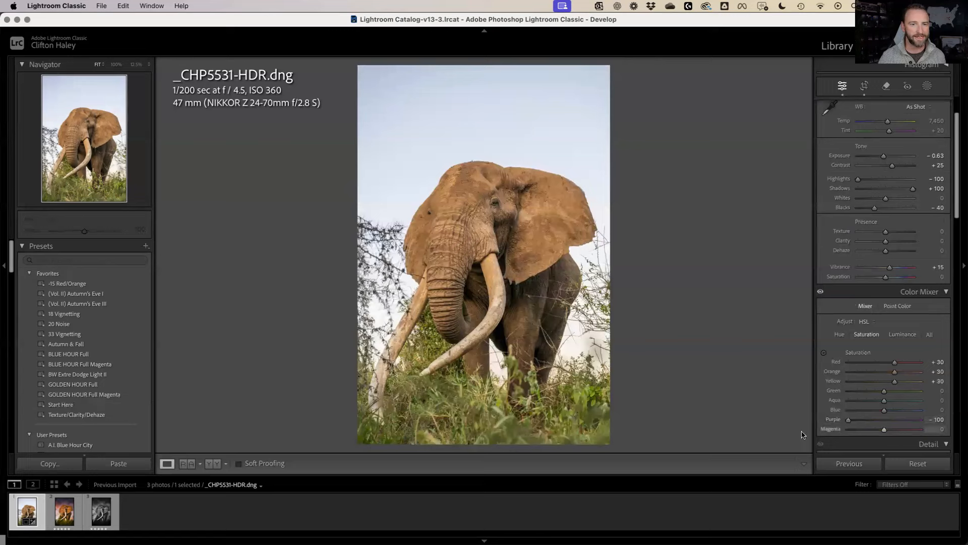
left_click_drag(884, 430, 802, 435)
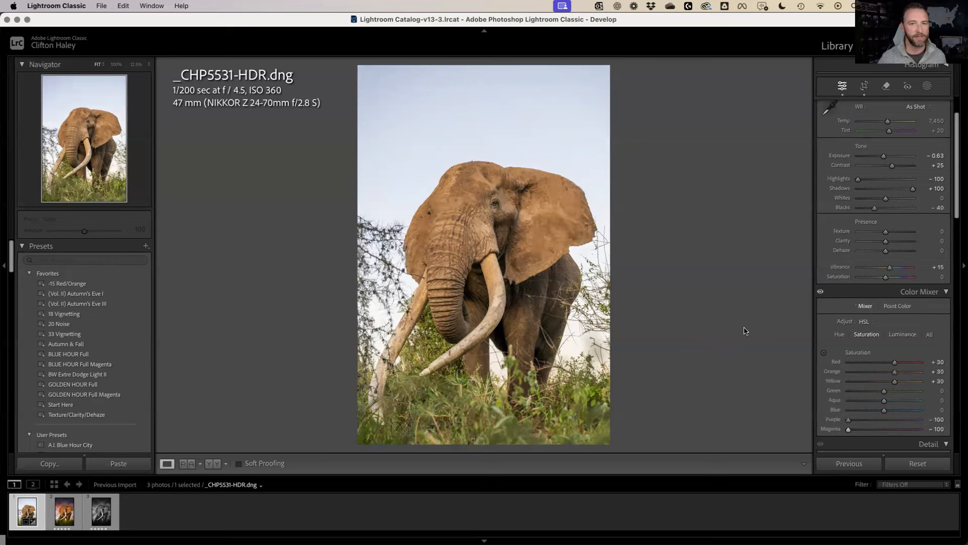
left_click(899, 335)
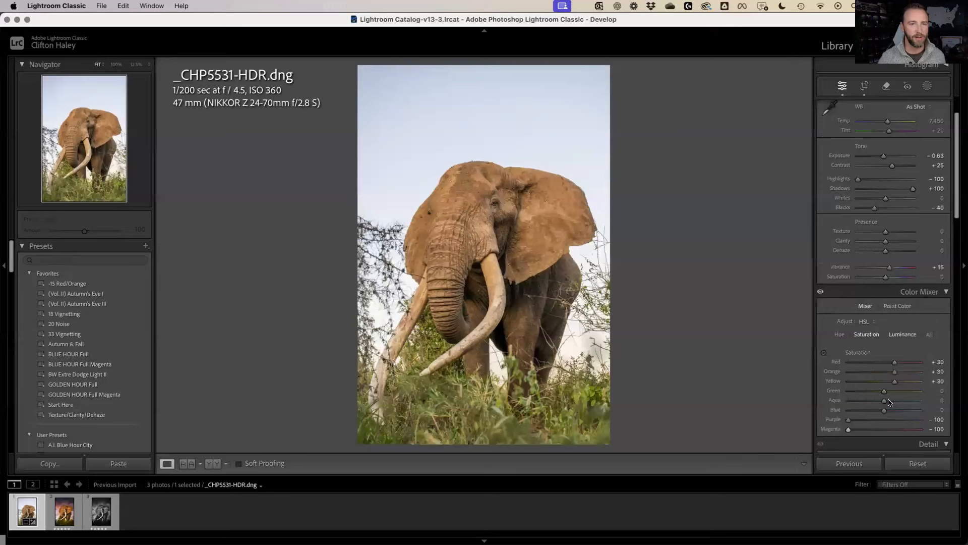
mouse_move(883, 393)
left_mouse_down()
mouse_move(872, 394)
mouse_move(875, 386)
left_mouse_up()
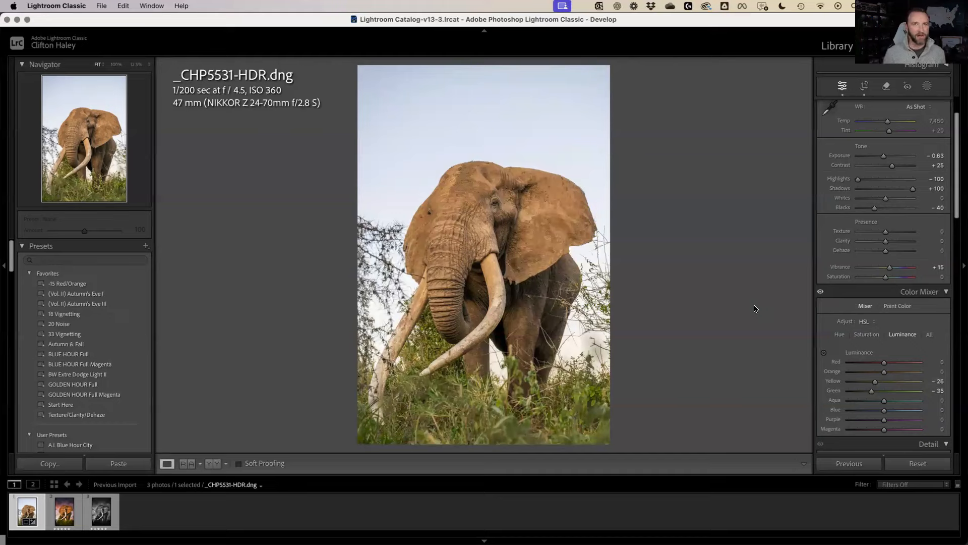
Change the photo's profile from Adobe Color to Adobe Landscape
scroll(870, 177, "up", 2)
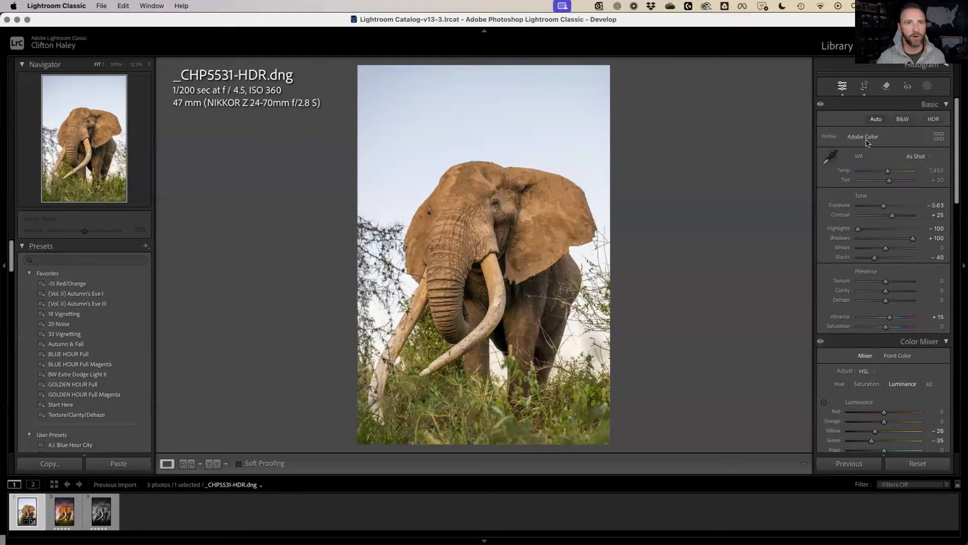
left_click(868, 140)
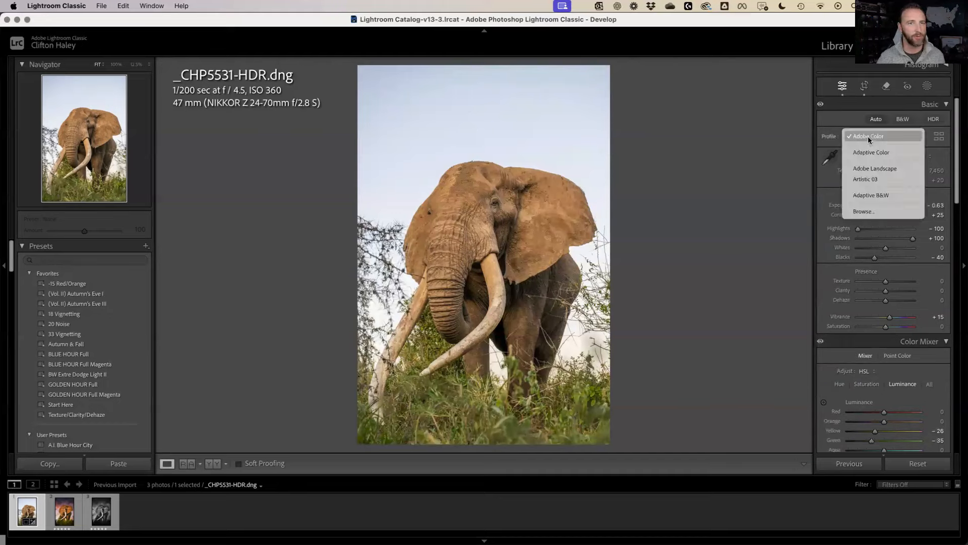
left_click(880, 168)
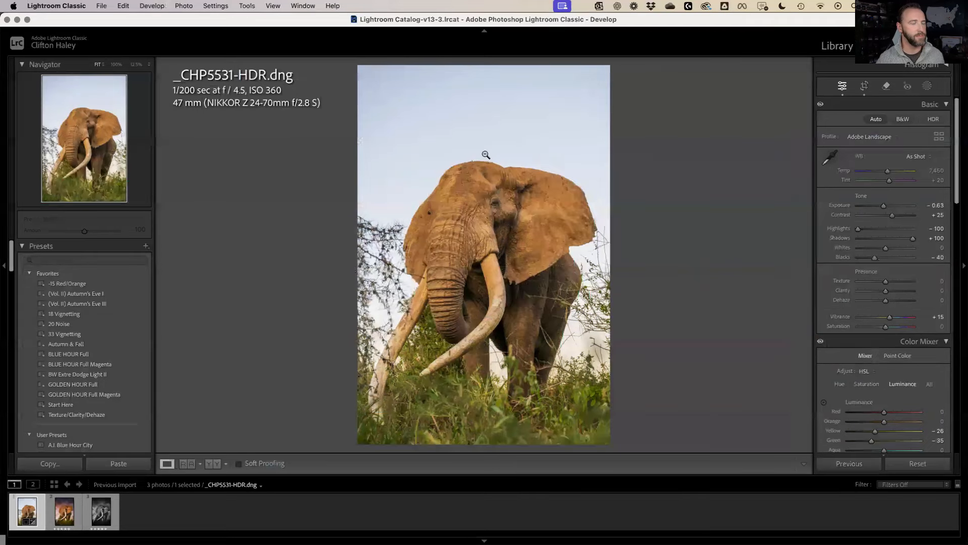
Use Edit In > Edit in Adobe Photoshop (Beta) to open the photo as _CHP5531-HDR.dng
right_click(502, 133)
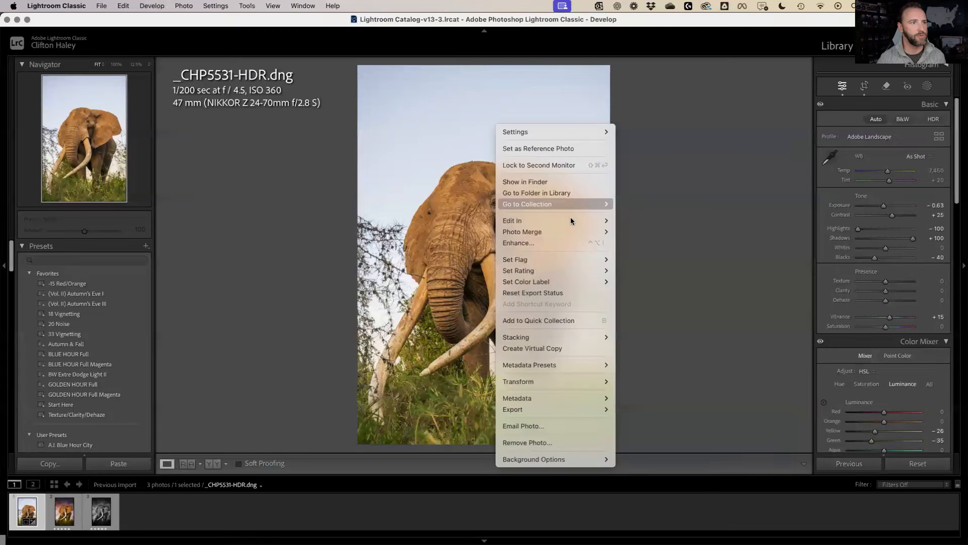
mouse_move(573, 220)
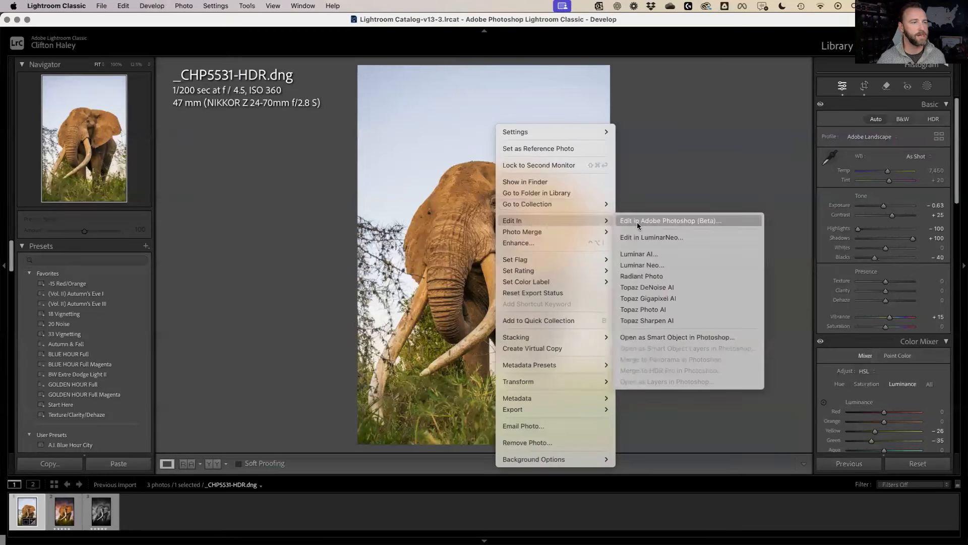
left_click(637, 220)
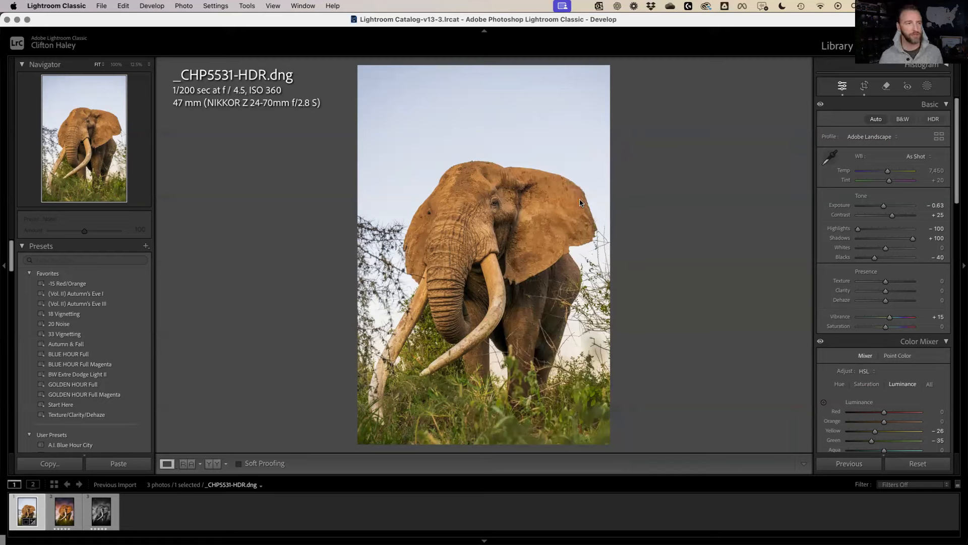
key("super+e")
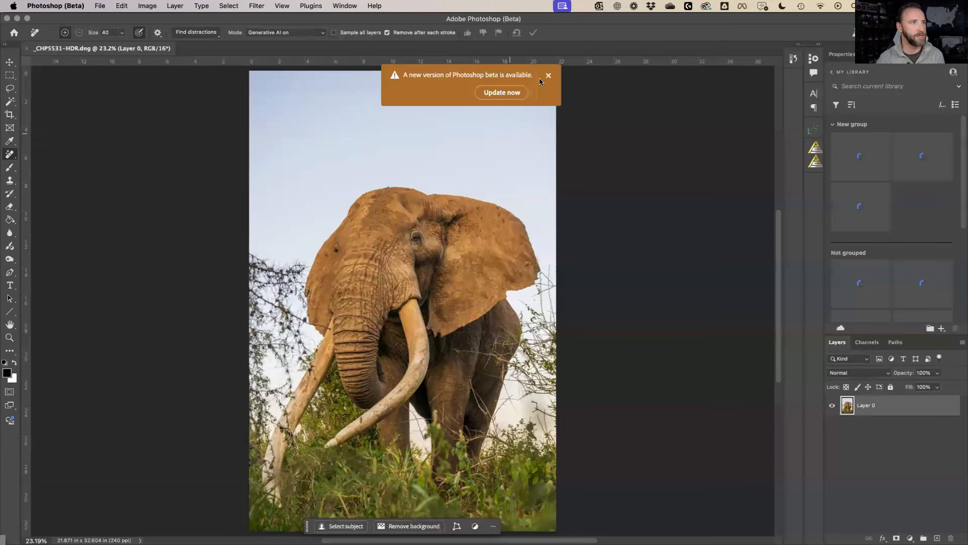
Dismiss the update banner and zoom in on the elephant's right ear
left_click(549, 77)
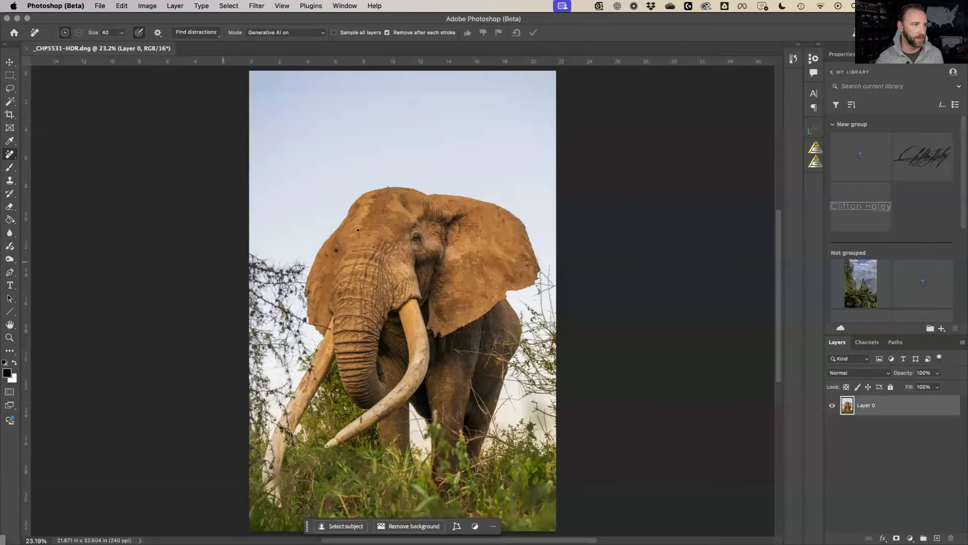
key("z")
left_click_drag(443, 256, 580, 428)
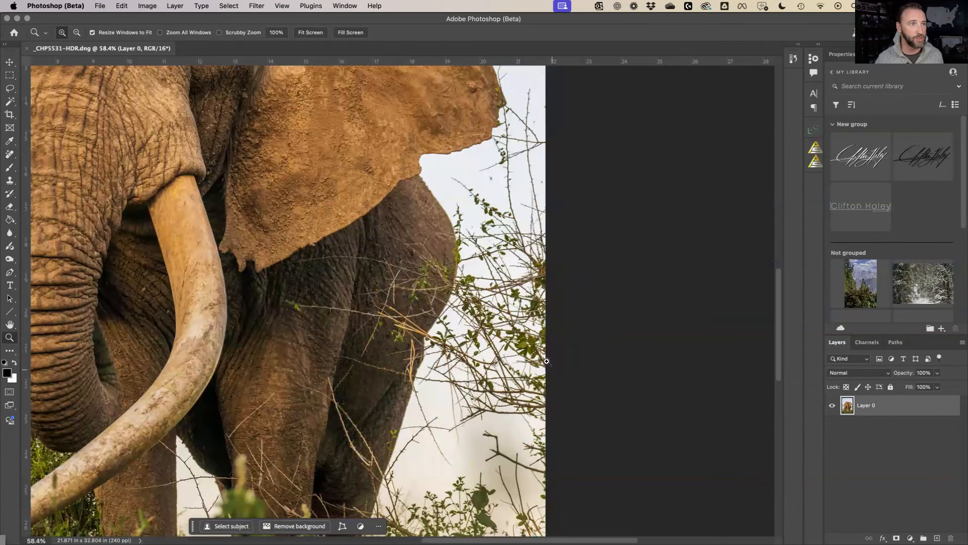
scroll(547, 361, "up", 2)
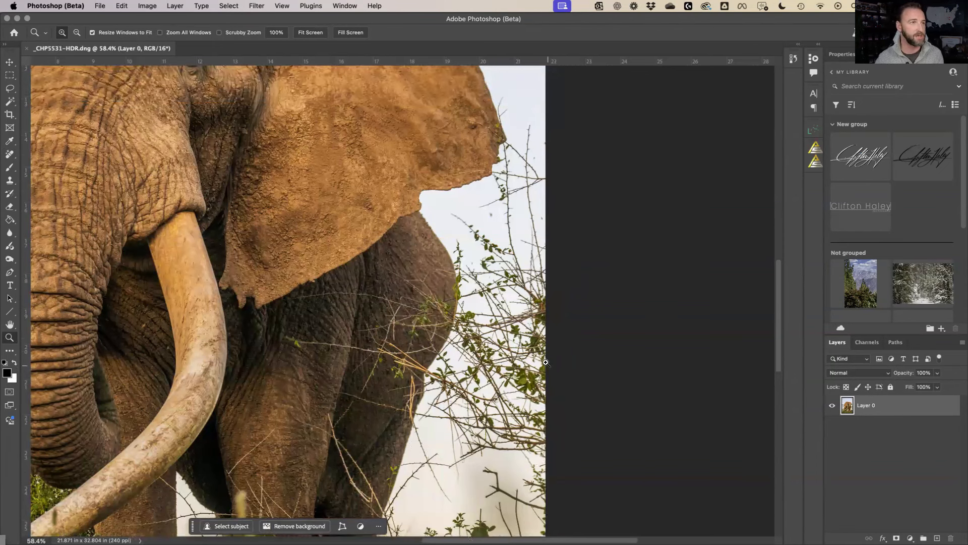
Paint out the twigs around the ear tip and lower ear edge with the Remove tool
key("j")
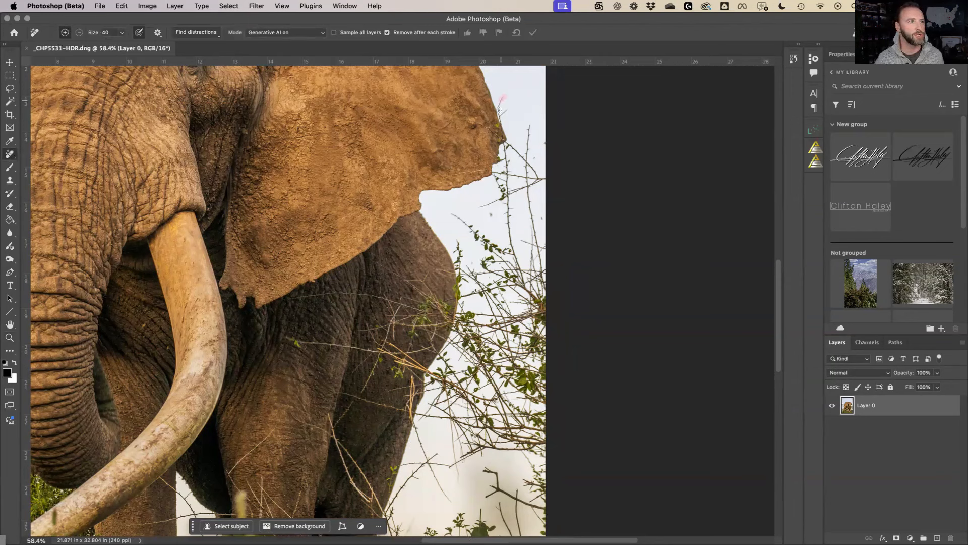
left_click_drag(504, 112, 504, 115)
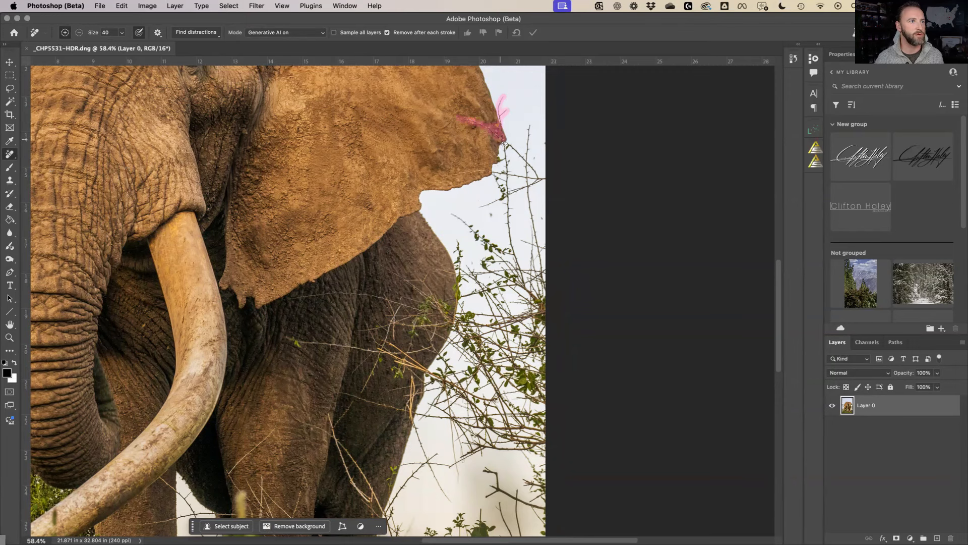
left_click_drag(519, 153, 525, 158)
left_click_drag(508, 170, 506, 158)
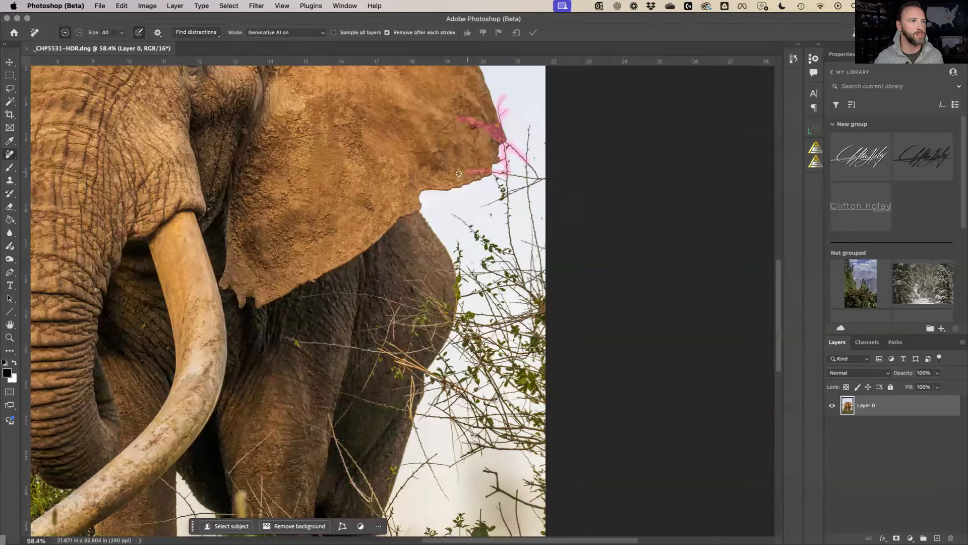
left_click_drag(433, 189, 422, 189)
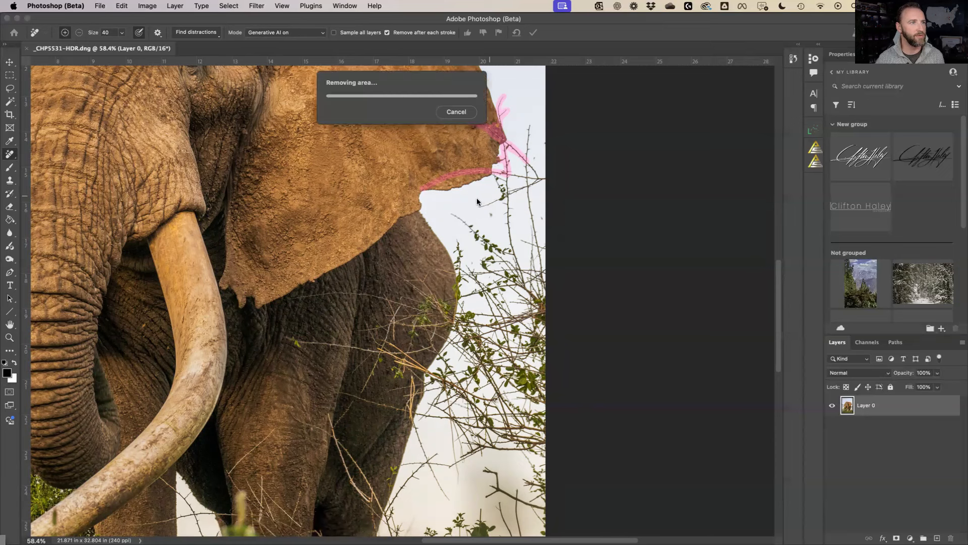
mouse_move(508, 160)
left_mouse_down()
mouse_move(495, 172)
mouse_move(508, 190)
mouse_move(478, 208)
mouse_move(493, 204)
left_mouse_up()
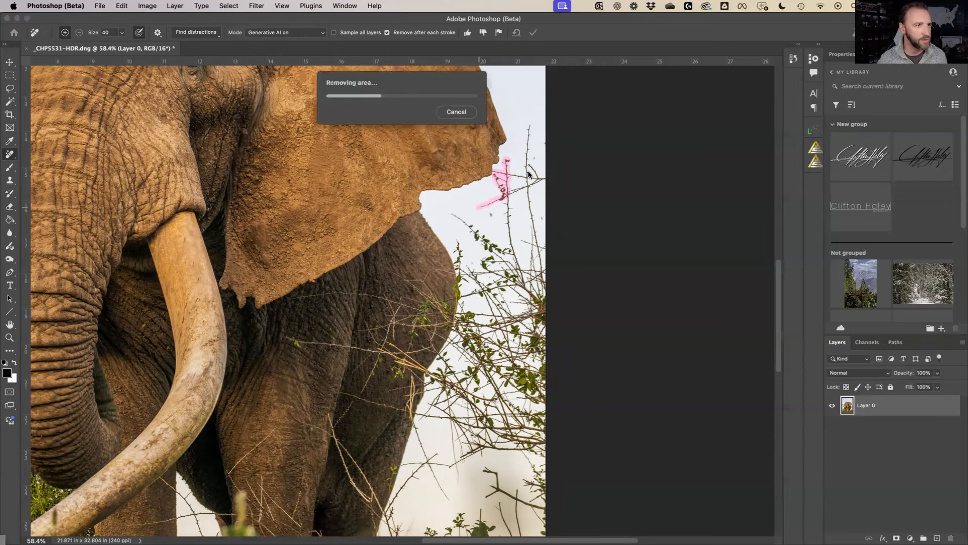
Lasso the twigs beside the ear and the branches across the elephant's body
key("l")
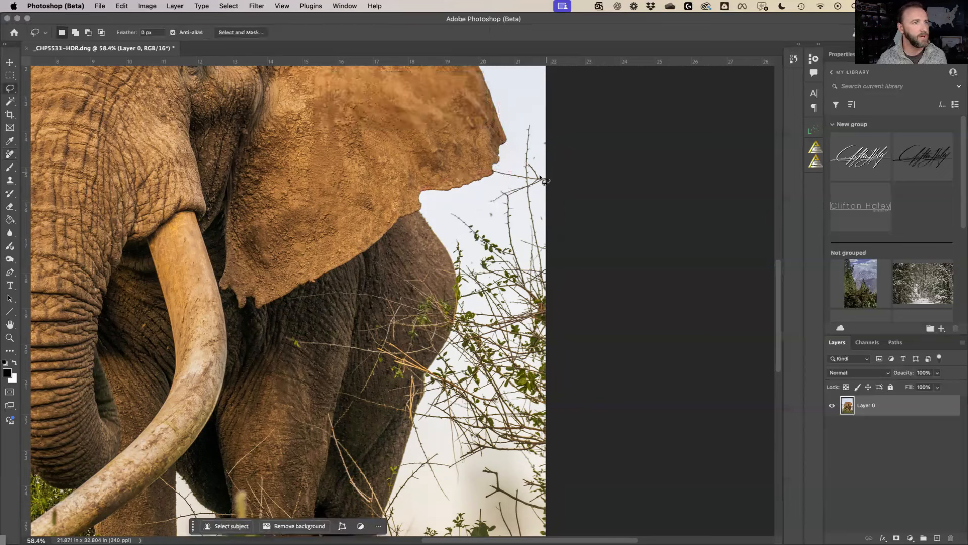
mouse_move(540, 164)
left_mouse_down()
mouse_move(544, 137)
mouse_move(535, 150)
mouse_move(530, 118)
mouse_move(517, 167)
mouse_move(490, 170)
mouse_move(516, 182)
mouse_move(486, 196)
mouse_move(483, 221)
mouse_move(447, 212)
mouse_move(477, 252)
mouse_move(467, 255)
mouse_move(457, 236)
mouse_move(446, 256)
left_mouse_up()
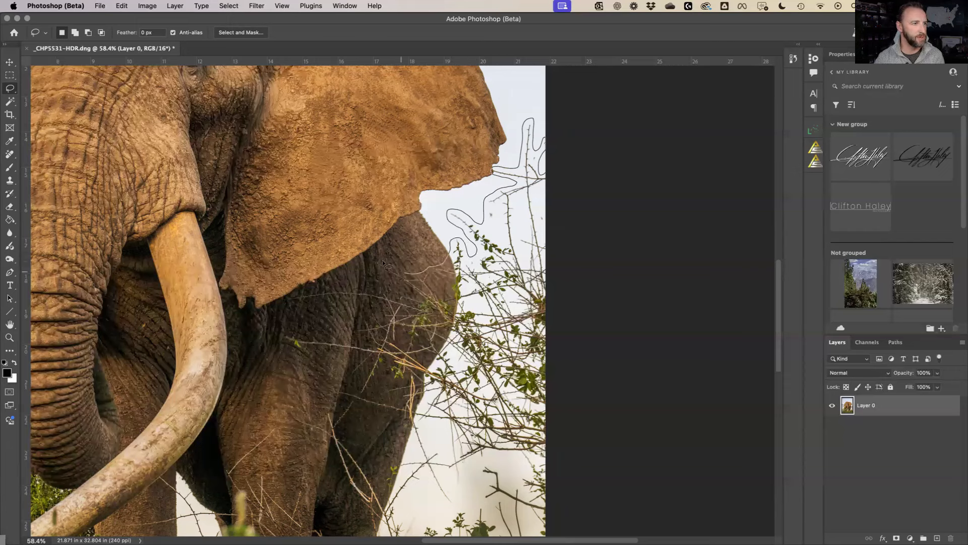
mouse_move(364, 258)
left_mouse_down()
mouse_move(409, 293)
mouse_move(308, 288)
mouse_move(286, 301)
mouse_move(378, 306)
mouse_move(352, 332)
mouse_move(365, 343)
mouse_move(284, 334)
mouse_move(290, 345)
mouse_move(362, 356)
mouse_move(348, 369)
mouse_move(353, 378)
mouse_move(372, 360)
mouse_move(358, 393)
mouse_move(387, 364)
mouse_move(399, 403)
mouse_move(328, 394)
mouse_move(399, 418)
mouse_move(450, 505)
mouse_move(485, 469)
mouse_move(554, 476)
left_mouse_up()
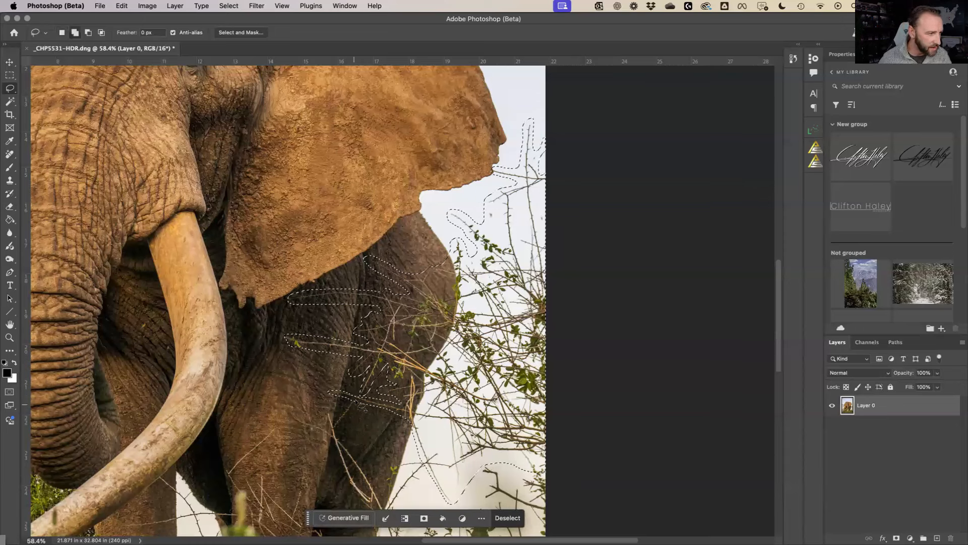
mouse_move(356, 407)
left_mouse_down()
mouse_move(329, 419)
mouse_move(284, 411)
mouse_move(323, 447)
mouse_move(377, 530)
mouse_move(544, 540)
mouse_move(571, 500)
left_mouse_up()
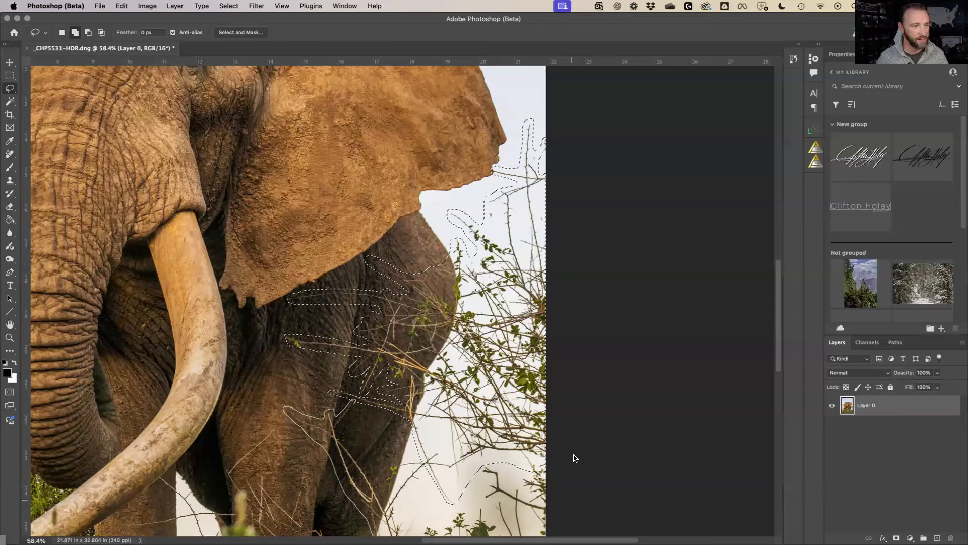
left_click_drag(519, 448, 468, 446)
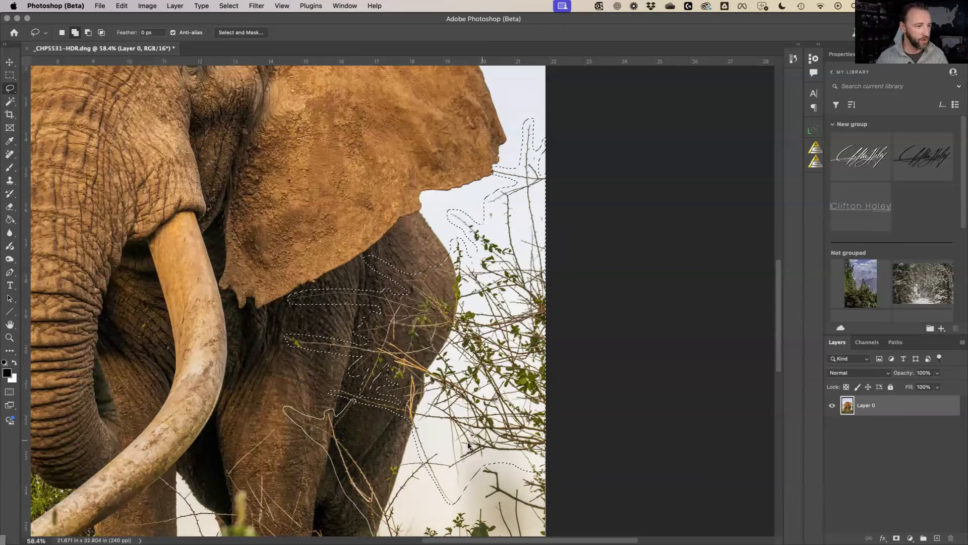
mouse_move(422, 483)
left_mouse_down()
mouse_move(413, 502)
mouse_move(389, 505)
mouse_move(425, 472)
mouse_move(401, 461)
mouse_move(384, 482)
mouse_move(340, 433)
left_mouse_up()
Add the branches around the leg and along the left tusk to the selection, then fit the image
scroll(473, 360, "down", 5)
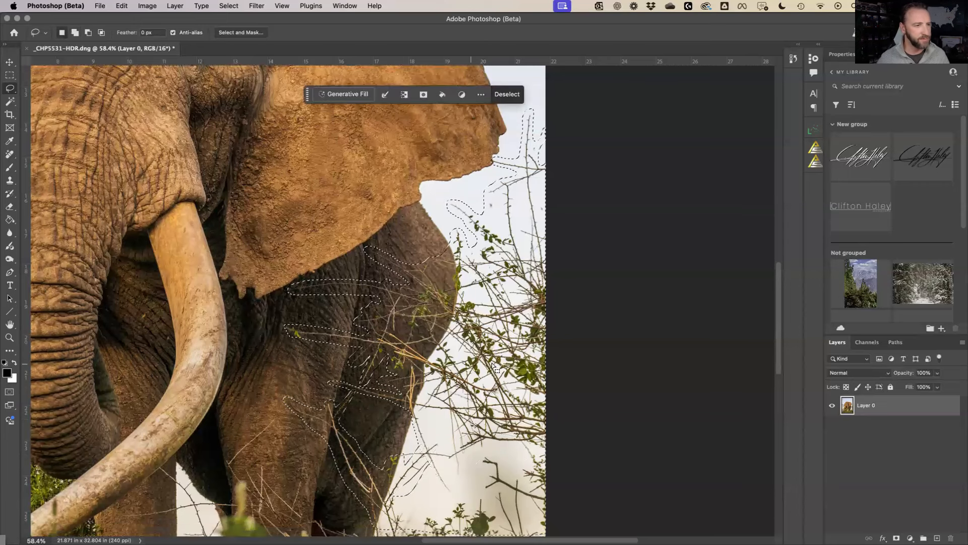
mouse_move(276, 261)
left_mouse_down()
mouse_move(225, 315)
mouse_move(262, 367)
mouse_move(326, 413)
mouse_move(415, 396)
mouse_move(283, 323)
left_mouse_up()
scroll(488, 280, "left", 10)
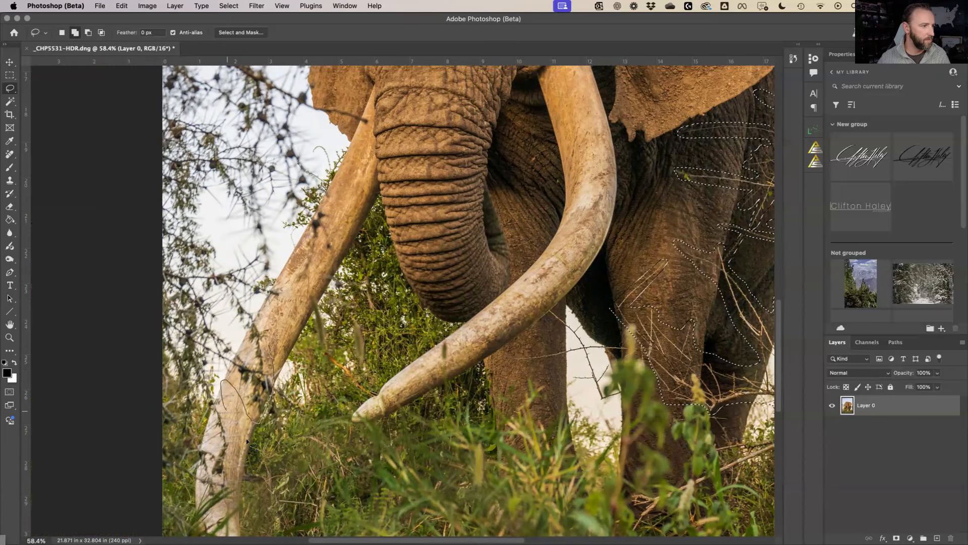
mouse_move(155, 56)
left_mouse_down()
mouse_move(318, 101)
mouse_move(309, 130)
mouse_move(319, 240)
mouse_move(298, 230)
mouse_move(286, 277)
left_mouse_up()
scroll(157, 142, "up", 10)
mouse_move(155, 137)
left_mouse_down()
mouse_move(317, 179)
mouse_move(312, 323)
left_mouse_up()
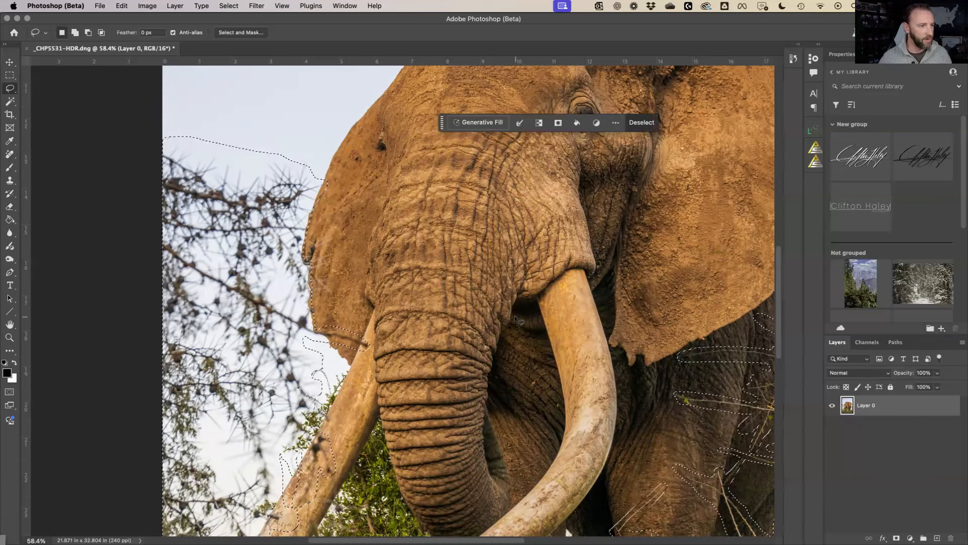
key("super+0")
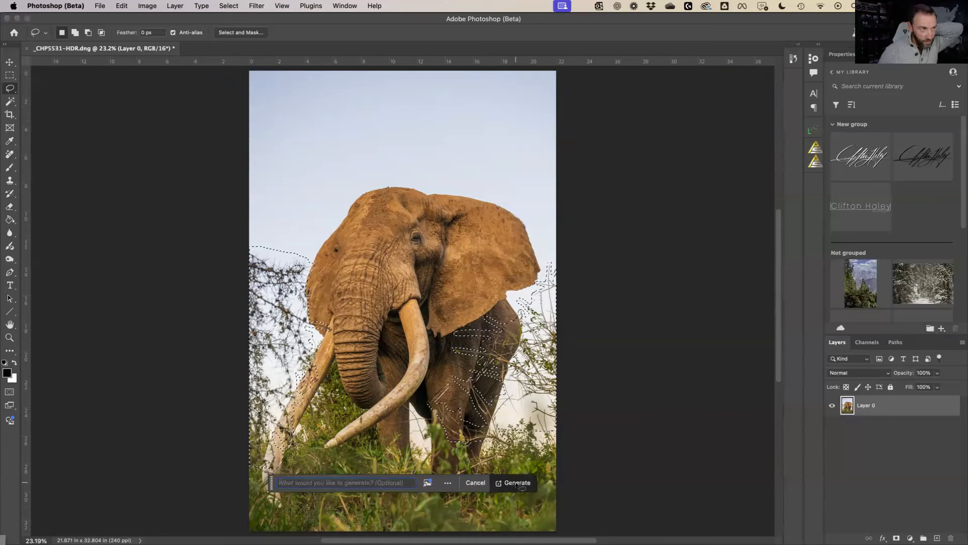
Run Generative Fill on the selection, preview the first variations, and dismiss a connection error
left_click(518, 483)
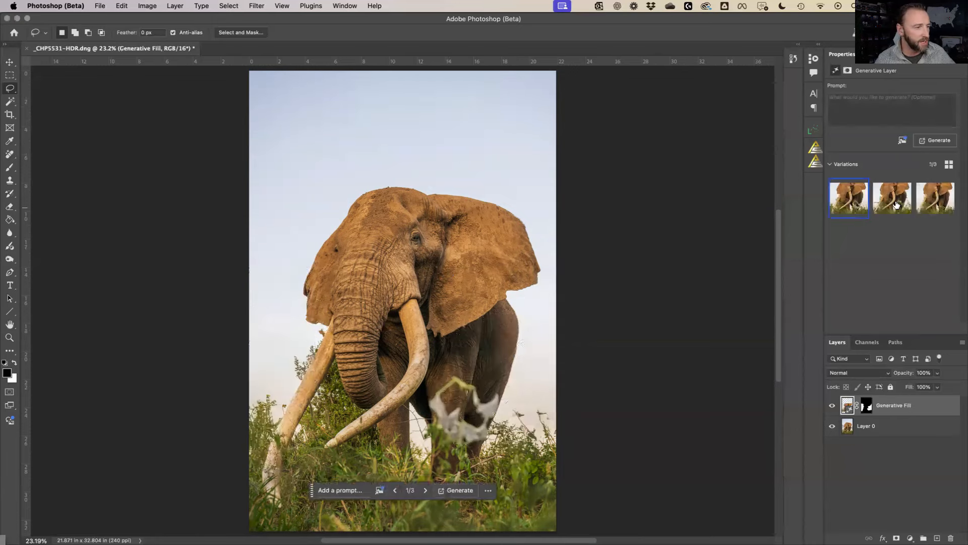
left_click(898, 206)
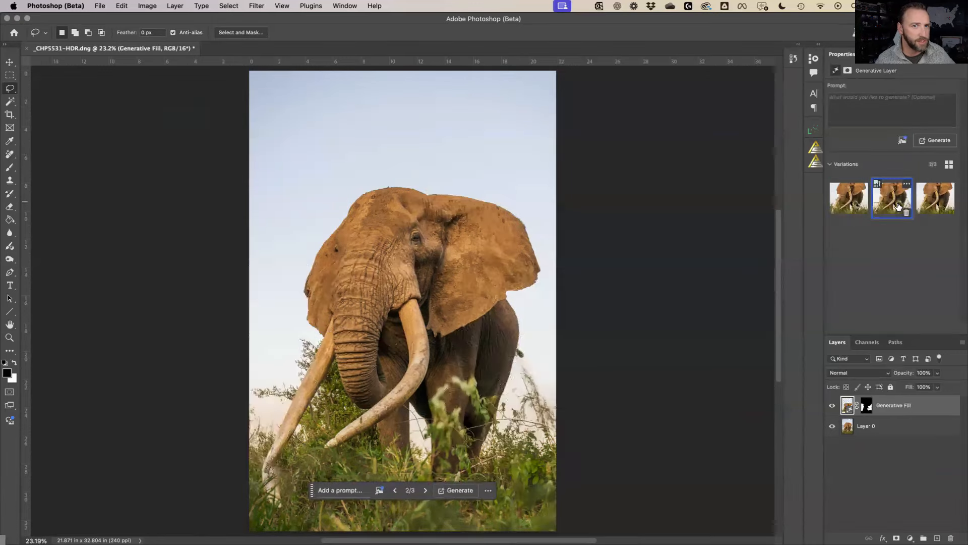
left_click(926, 199)
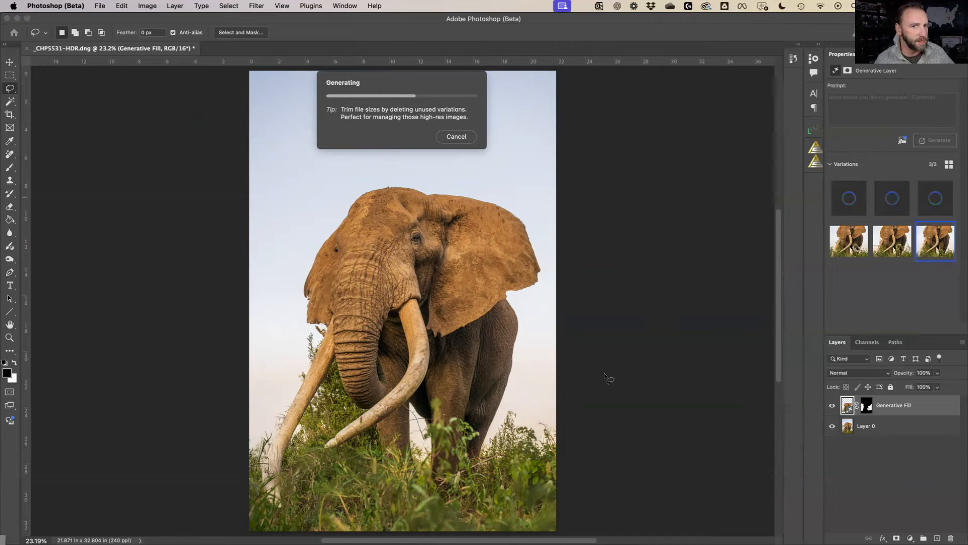
mouse_move(937, 247)
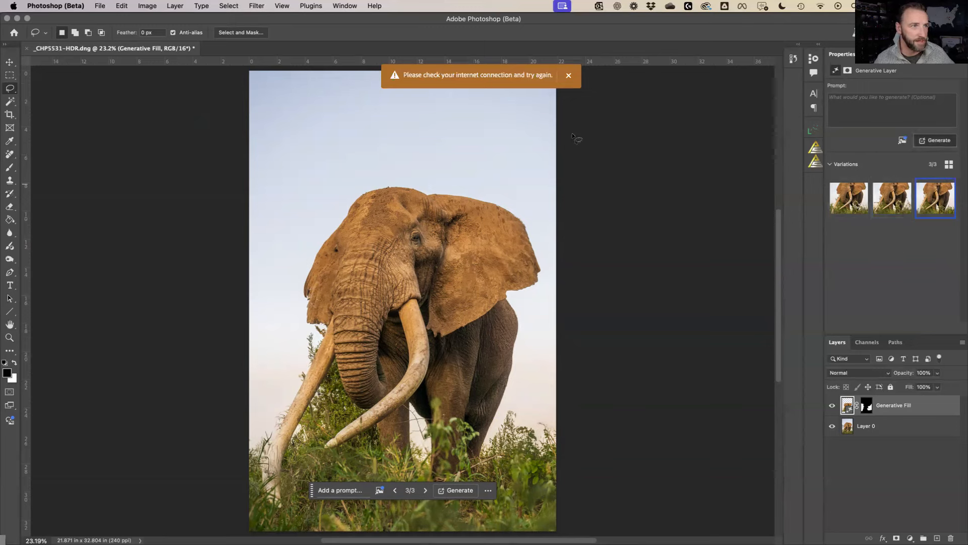
left_click(568, 77)
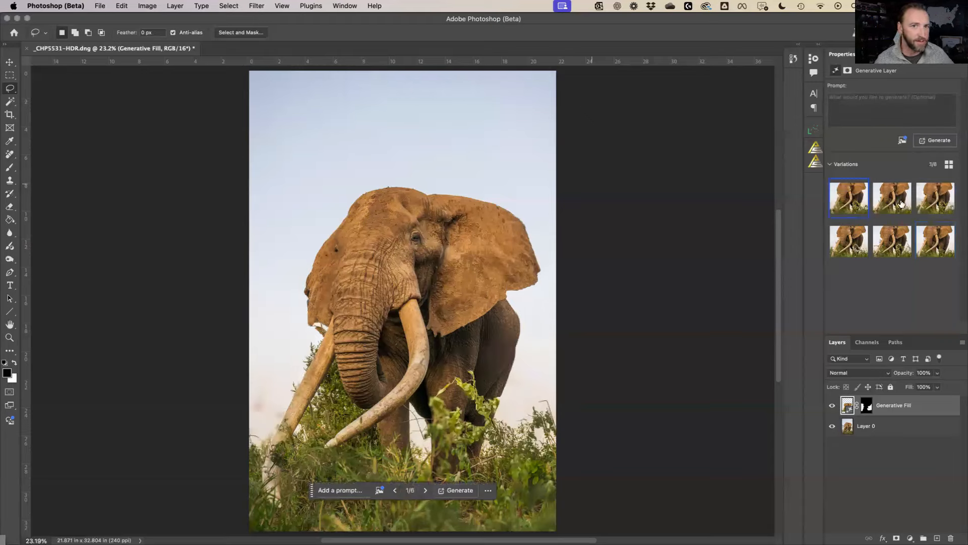
Compare the six variations, keep the sixth, and target the fill layer's mask
left_click(897, 204)
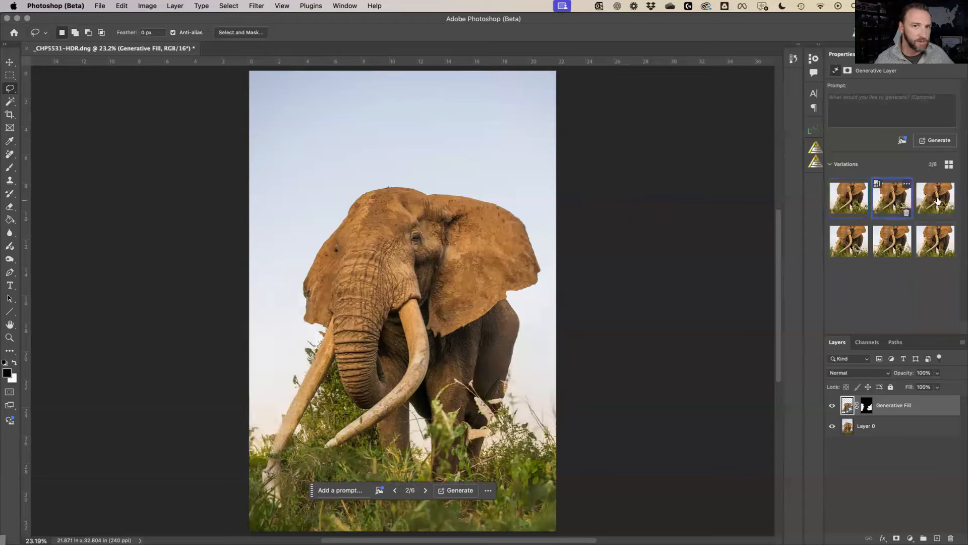
left_click(927, 199)
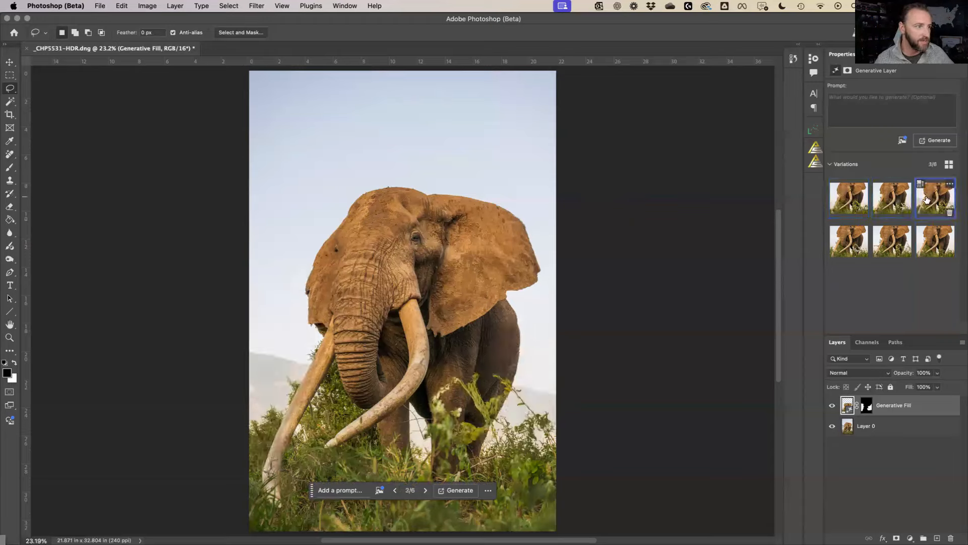
left_click(932, 247)
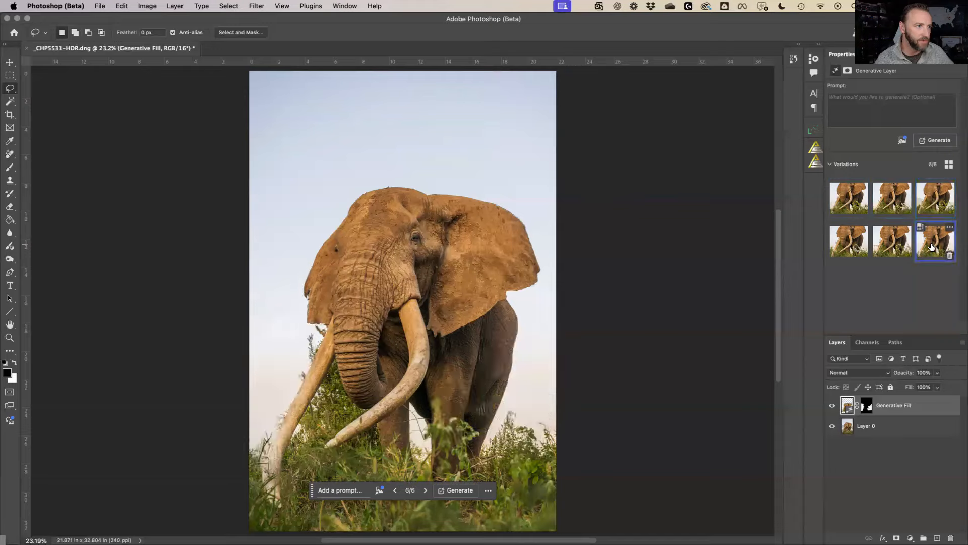
left_click(849, 196)
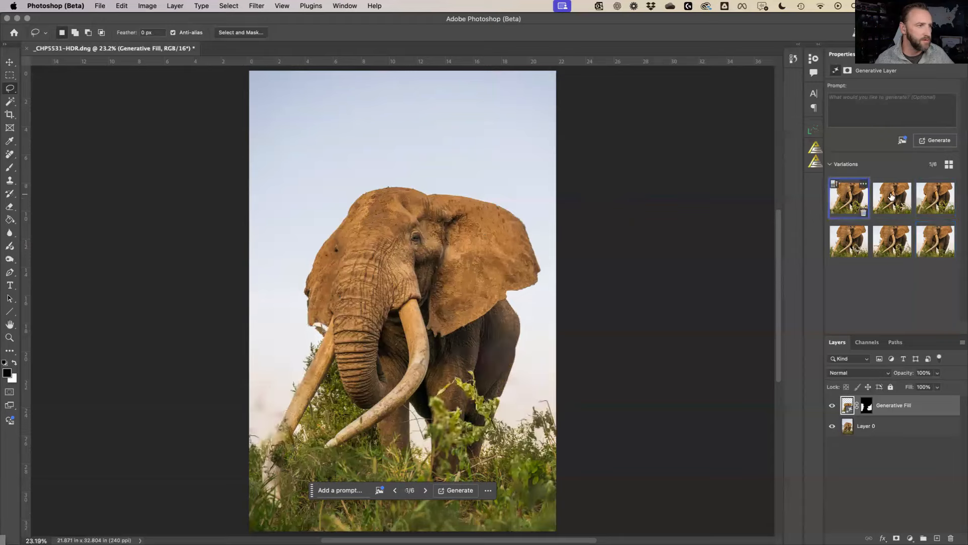
left_click(892, 196)
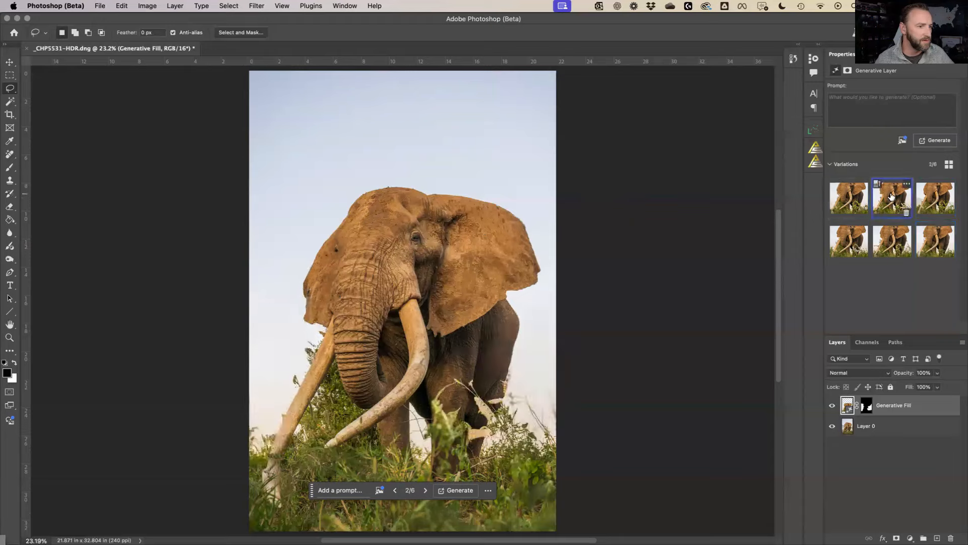
left_click(930, 245)
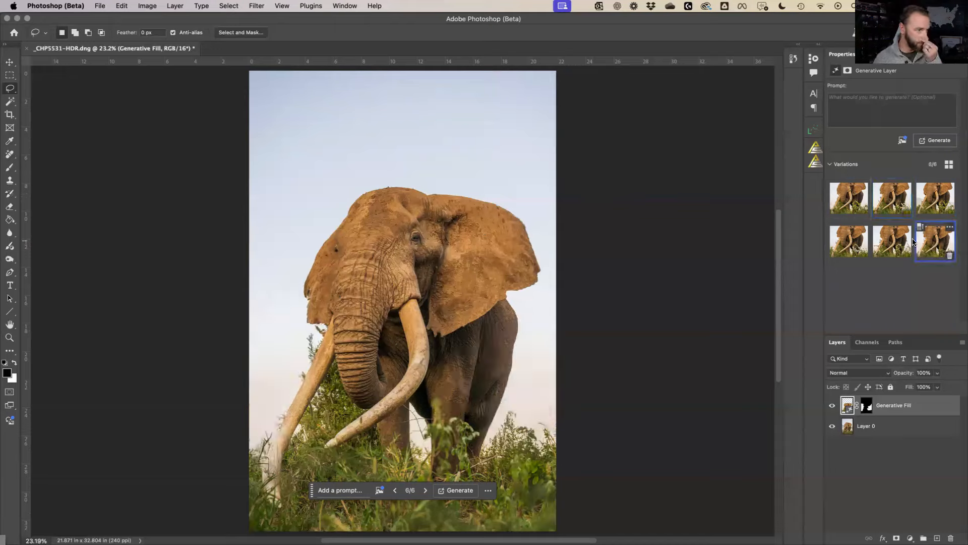
mouse_move(920, 232)
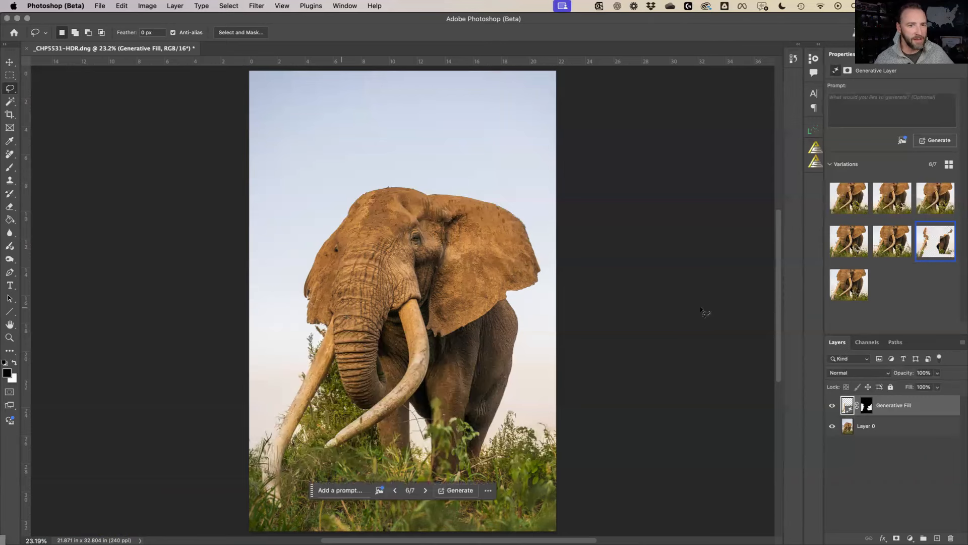
left_click(864, 407)
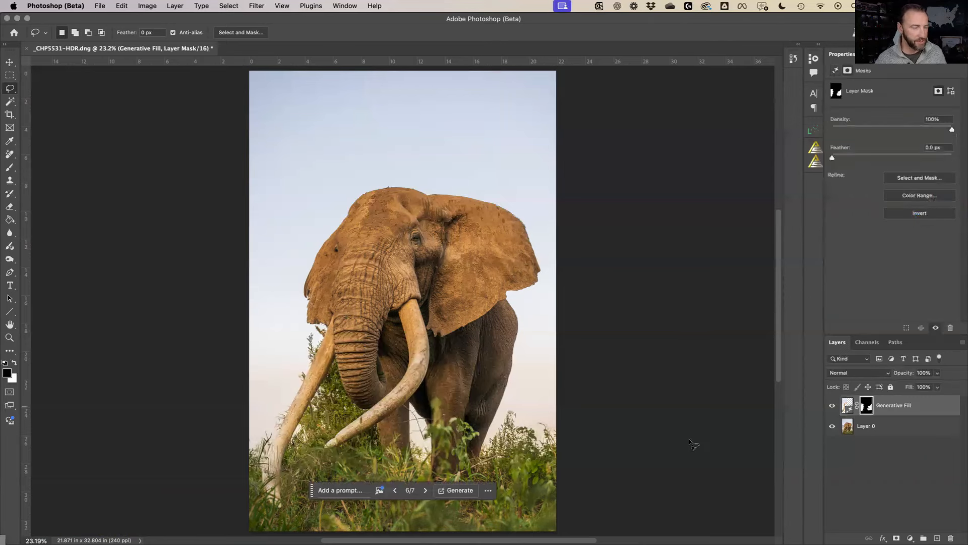
Zoom into the left ear and paint the mask at 100% opacity along its left edge
key("z")
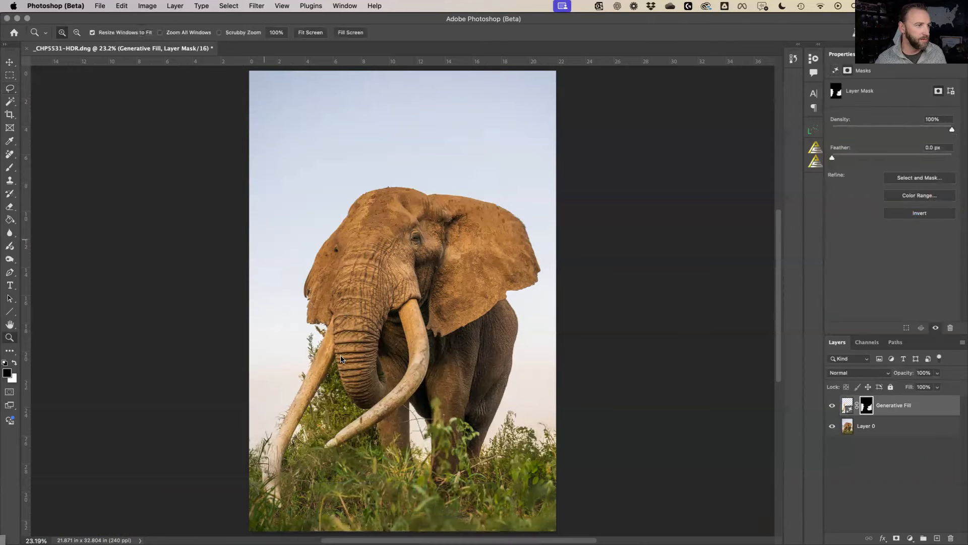
left_click_drag(264, 241, 342, 357)
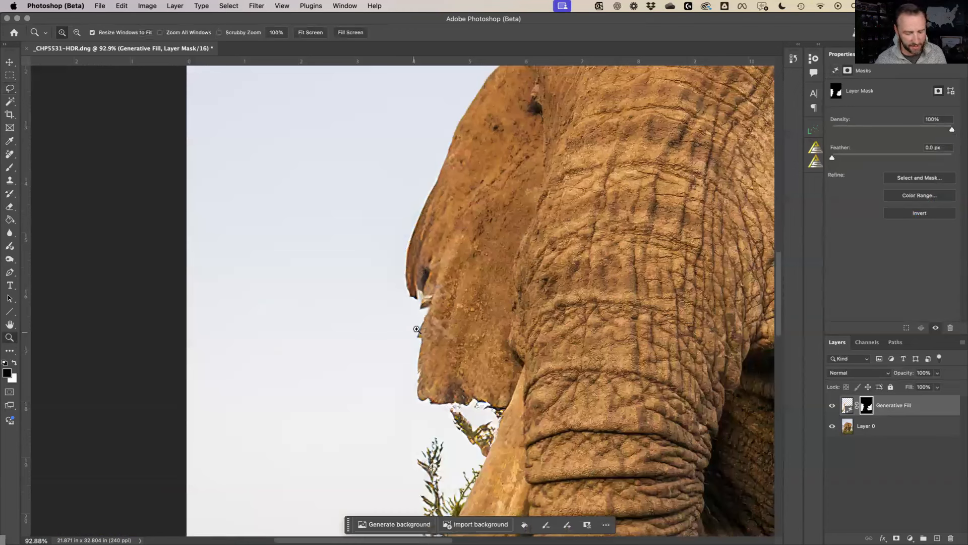
key("b")
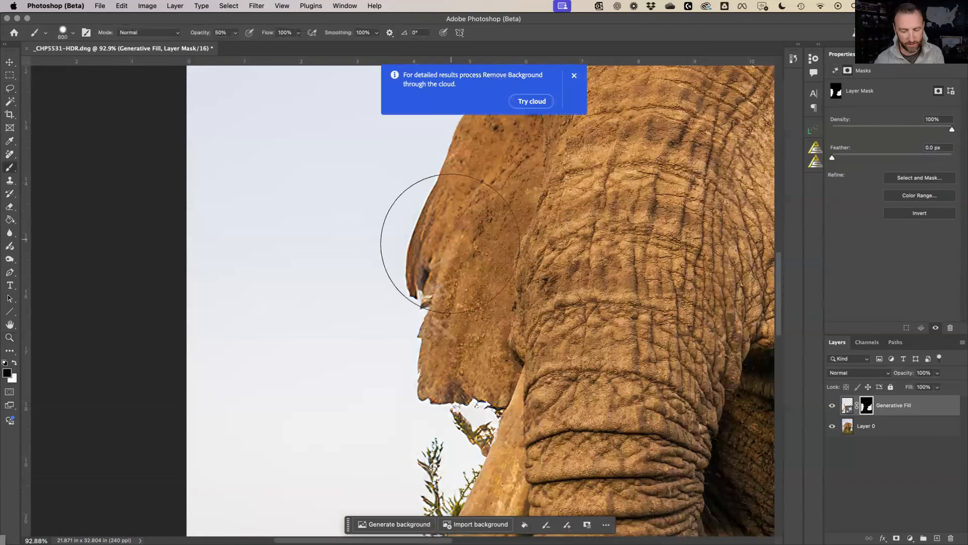
key("bracketleft")
key("bracketleft")
key("bracketleft")
key("bracketleft")
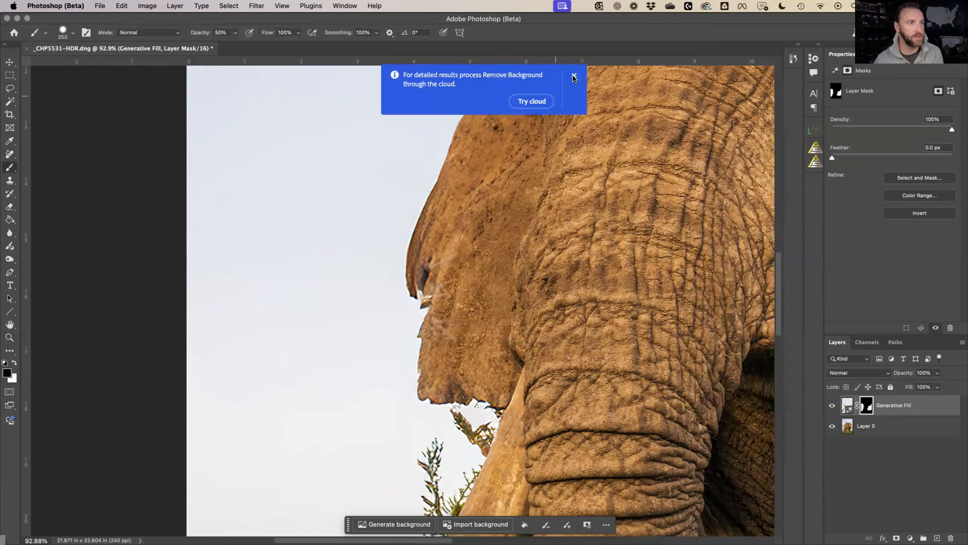
left_click(574, 77)
key("bracketright")
key("bracketright")
key("bracketright")
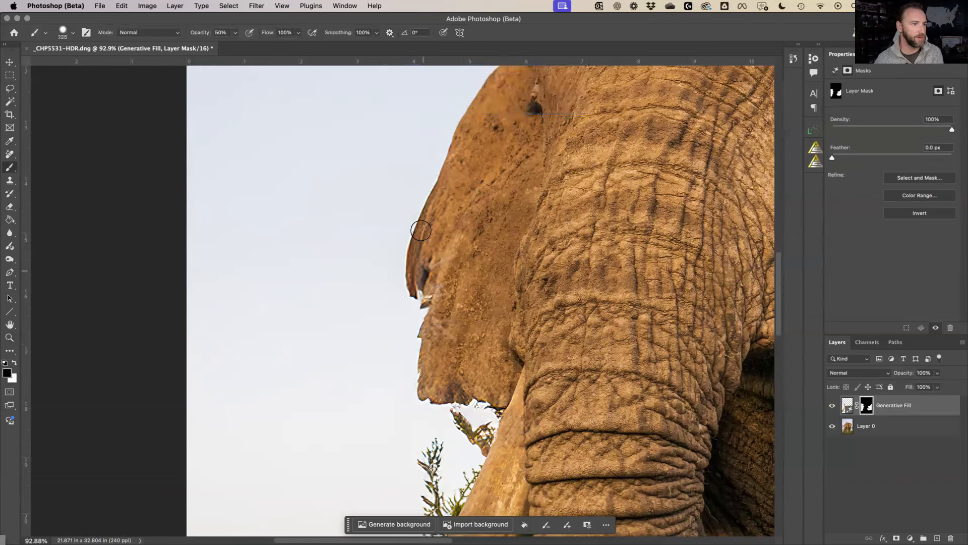
left_click_drag(415, 258, 427, 203)
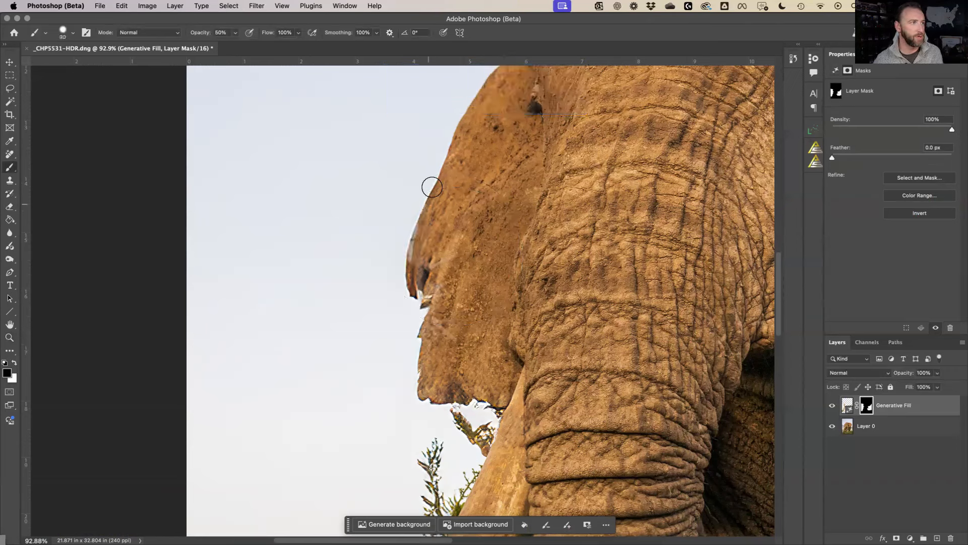
key("0")
mouse_move(424, 214)
left_mouse_down()
mouse_move(449, 154)
mouse_move(413, 257)
mouse_move(420, 223)
mouse_move(414, 299)
mouse_move(415, 281)
mouse_move(421, 298)
mouse_move(444, 261)
mouse_move(423, 376)
mouse_move(425, 394)
mouse_move(437, 395)
mouse_move(419, 394)
mouse_move(437, 398)
mouse_move(425, 378)
left_mouse_up()
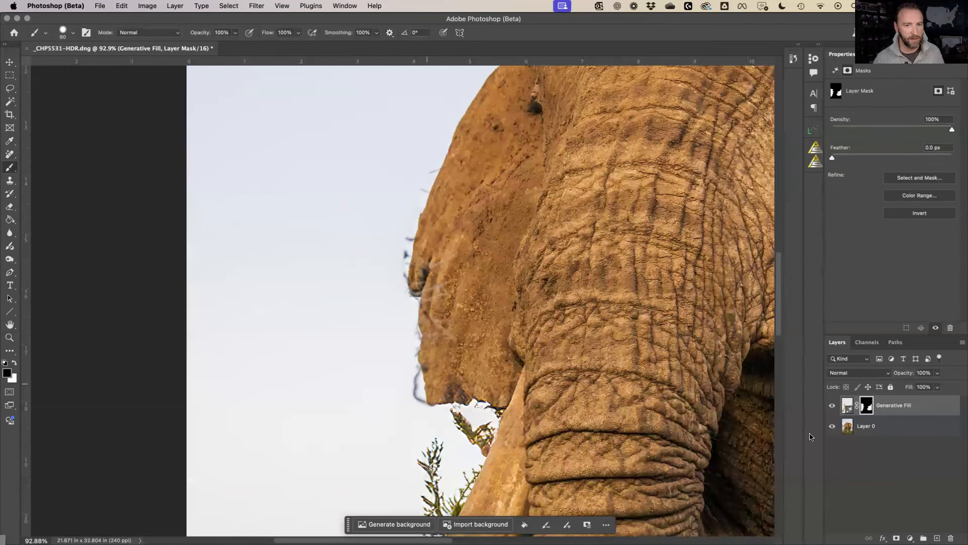
Merge the fill into Layer 0 and clone sky over the fringe along the forehead and ear edge
key("super+e")
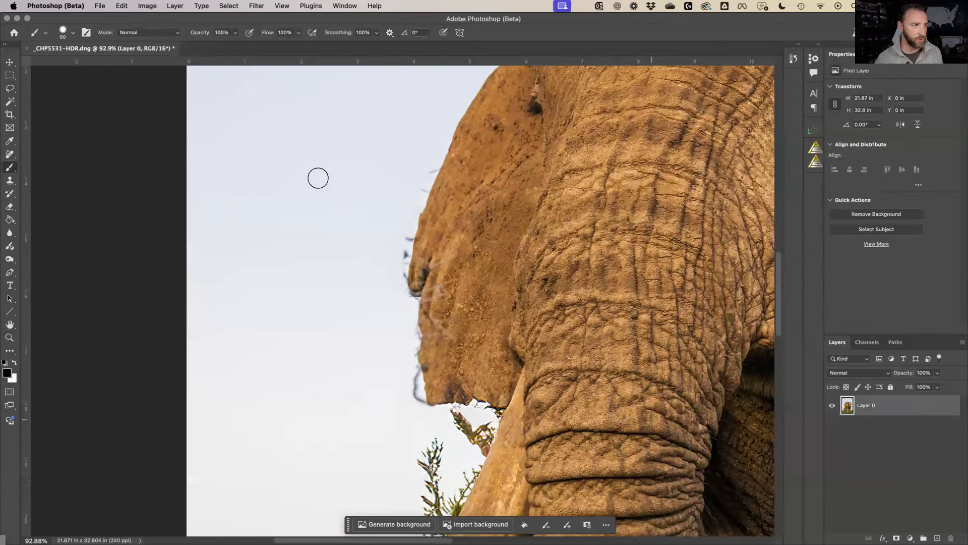
key("s")
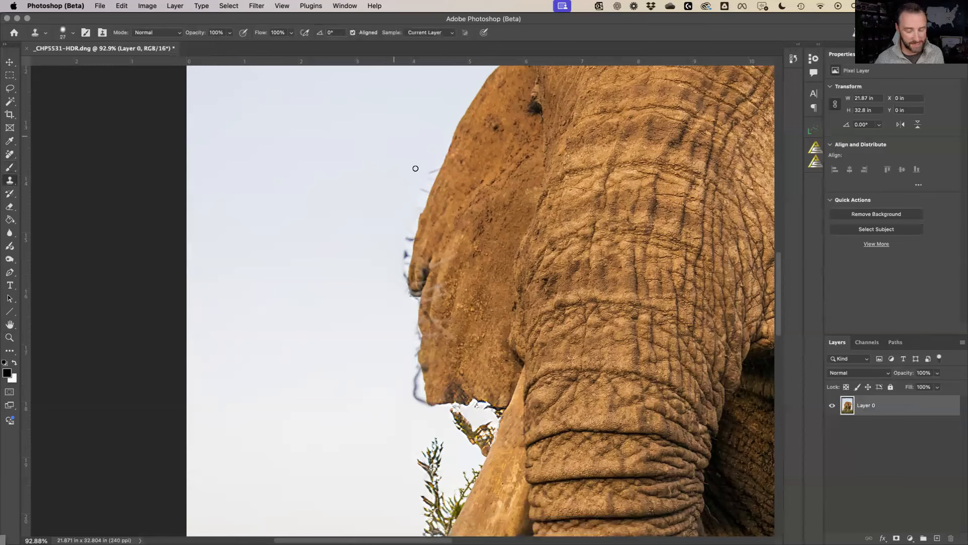
key("bracketright")
key("bracketright")
key("bracketright")
key("bracketright")
key("bracketright")
key("bracketright")
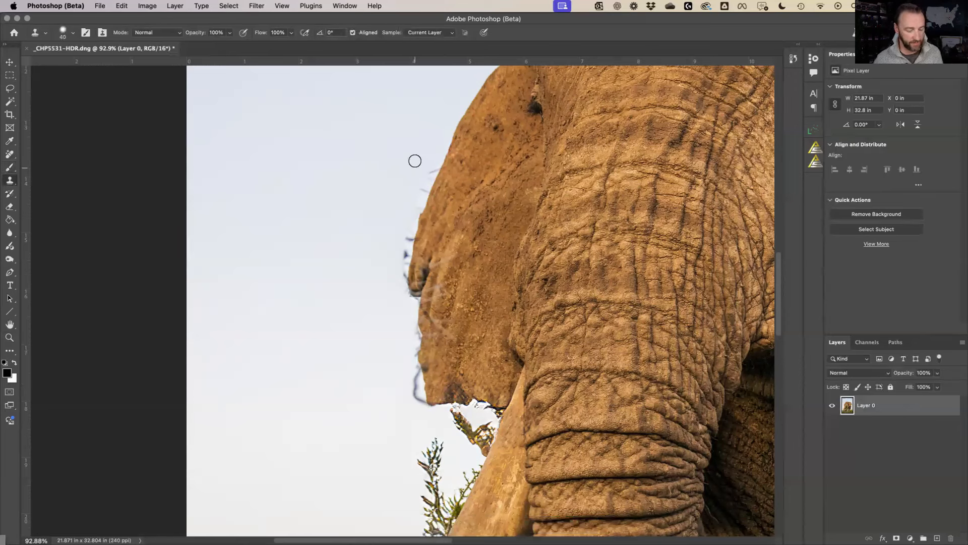
left_click(415, 156, "alt")
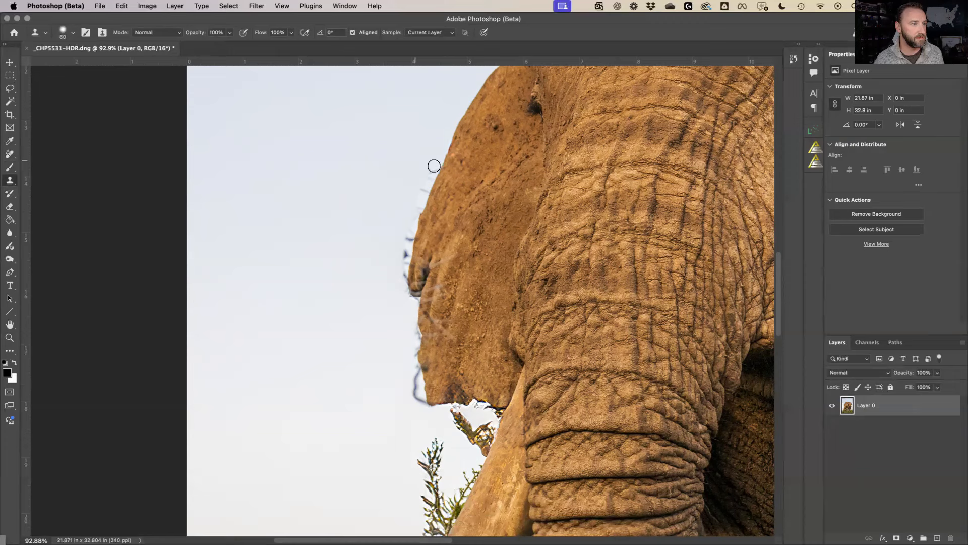
mouse_move(419, 188)
left_mouse_down()
mouse_move(424, 180)
mouse_move(402, 270)
mouse_move(406, 255)
mouse_move(402, 283)
mouse_move(405, 303)
mouse_move(413, 301)
mouse_move(400, 292)
left_mouse_up()
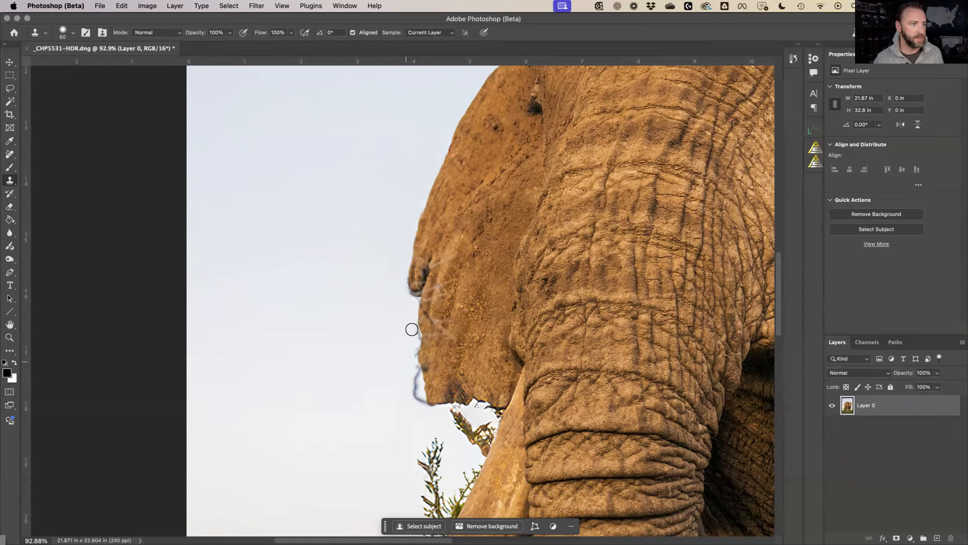
mouse_move(411, 326)
left_mouse_down()
mouse_move(421, 404)
mouse_move(408, 371)
left_mouse_up()
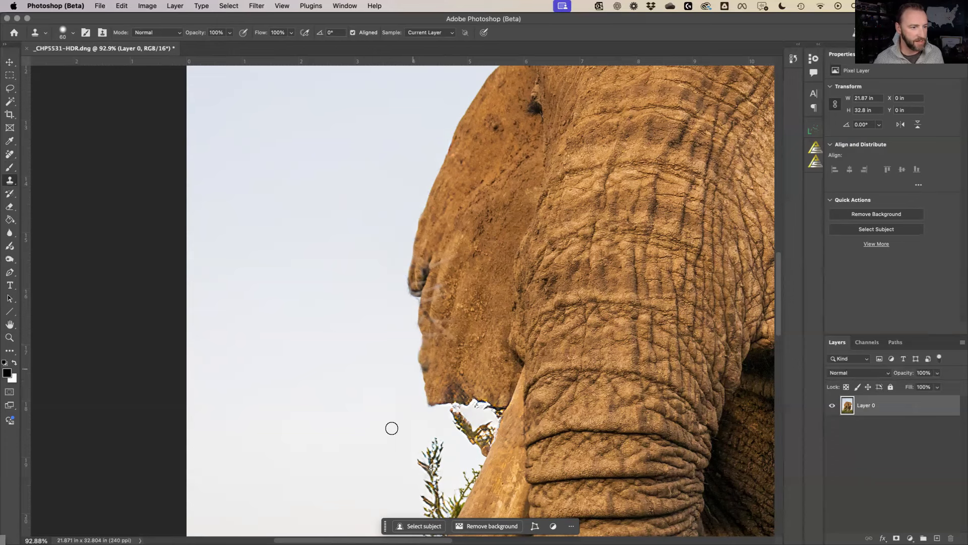
Clone sky over the stray twigs below the mouth and left of the tusk
scroll(394, 386, "down", 3)
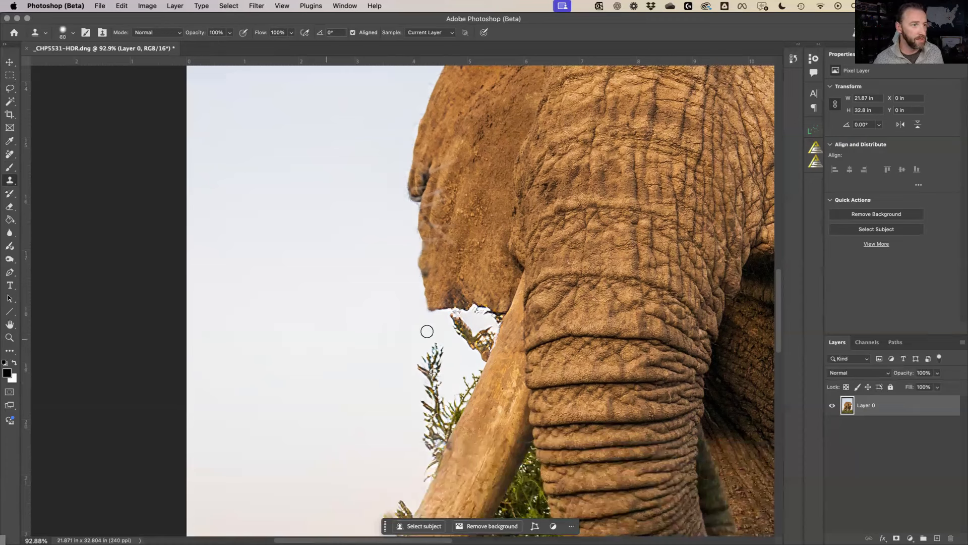
mouse_move(457, 320)
left_mouse_down()
mouse_move(492, 319)
mouse_move(484, 368)
left_mouse_up()
left_click_drag(476, 322, 458, 330)
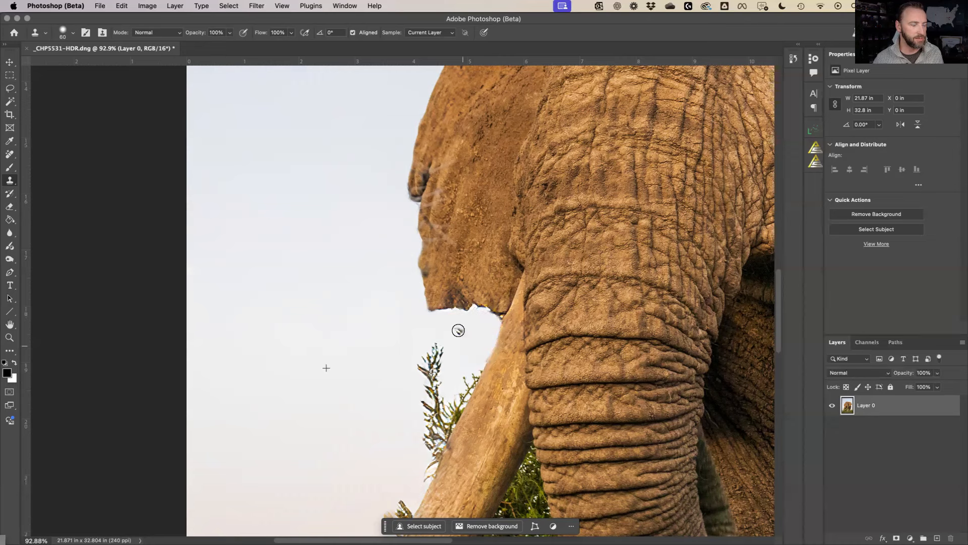
scroll(423, 343, "down", 1)
left_click_drag(415, 349, 433, 331)
left_click_drag(438, 376, 428, 456)
left_click(470, 381)
key("super+z")
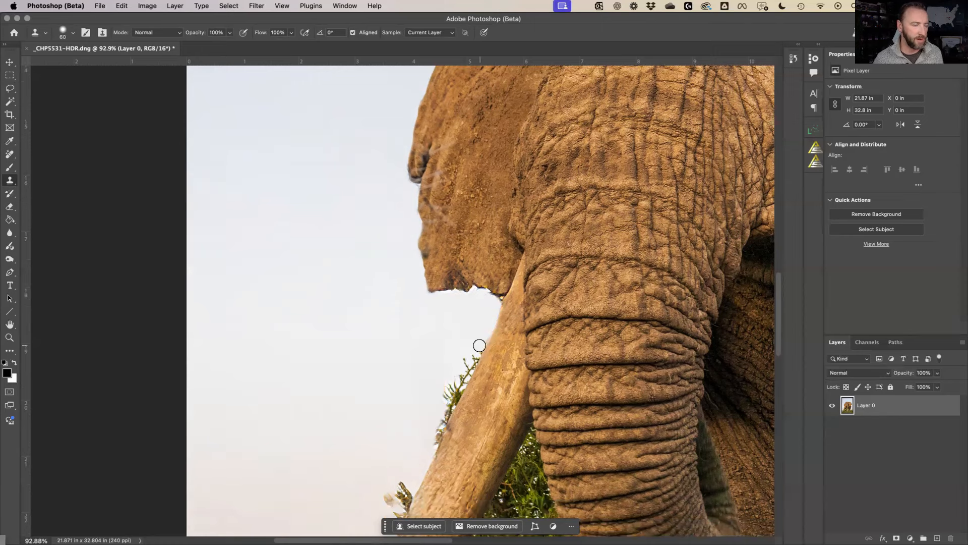
key("shift+super+z")
Clone out the twig clump, small leaf and grass blades along the tusk's left edge
left_click_drag(447, 391, 484, 331)
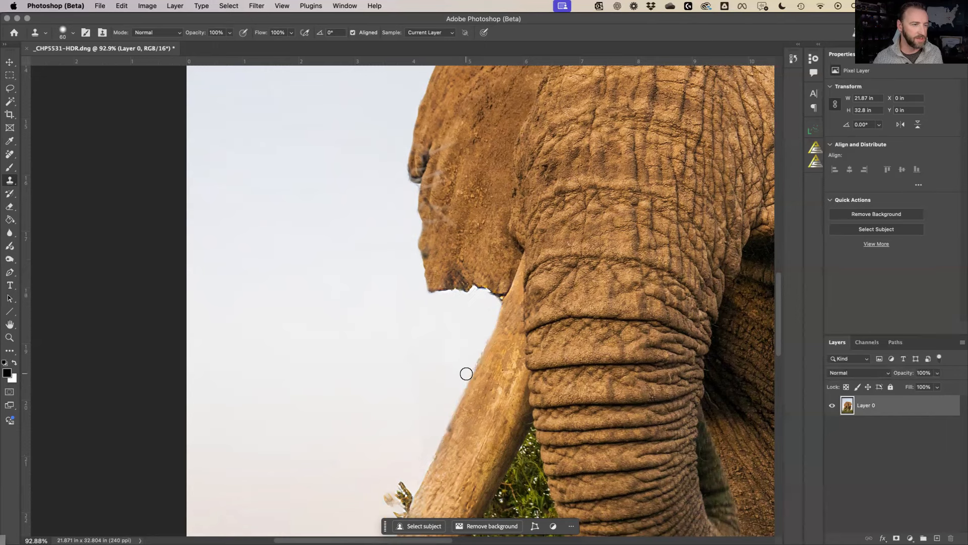
scroll(423, 331, "down", 3)
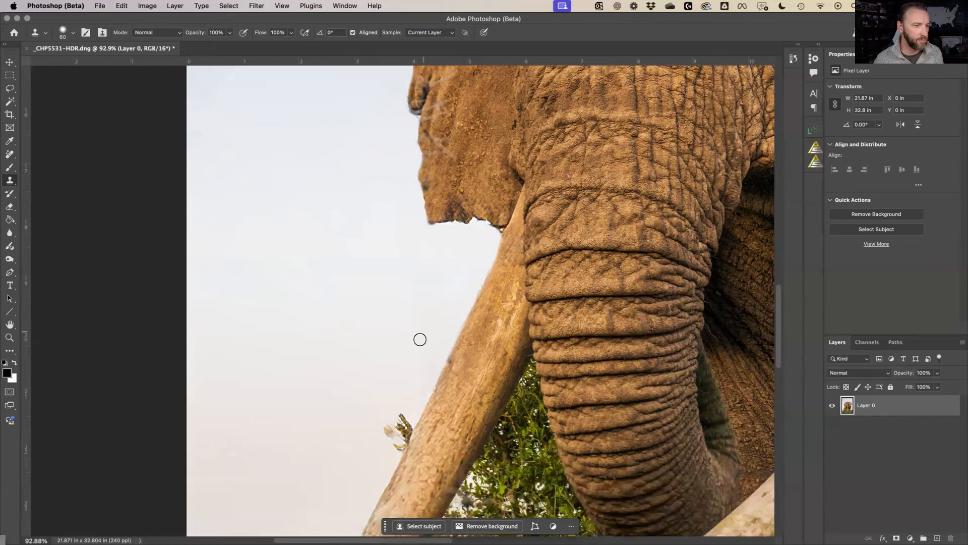
scroll(420, 340, "down", 5)
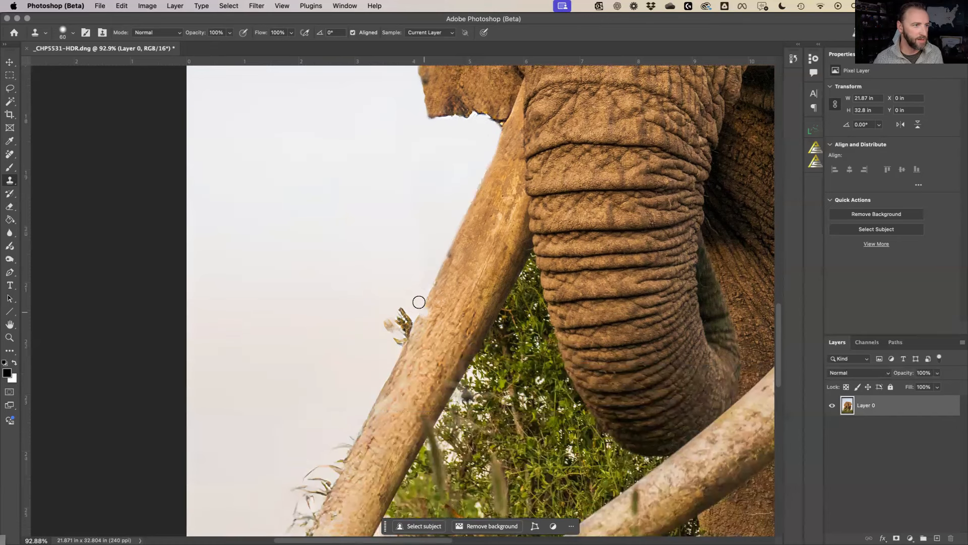
left_click(385, 363, "alt")
mouse_move(405, 321)
left_mouse_down()
mouse_move(385, 336)
mouse_move(387, 322)
left_mouse_up()
scroll(387, 322, "down", 2)
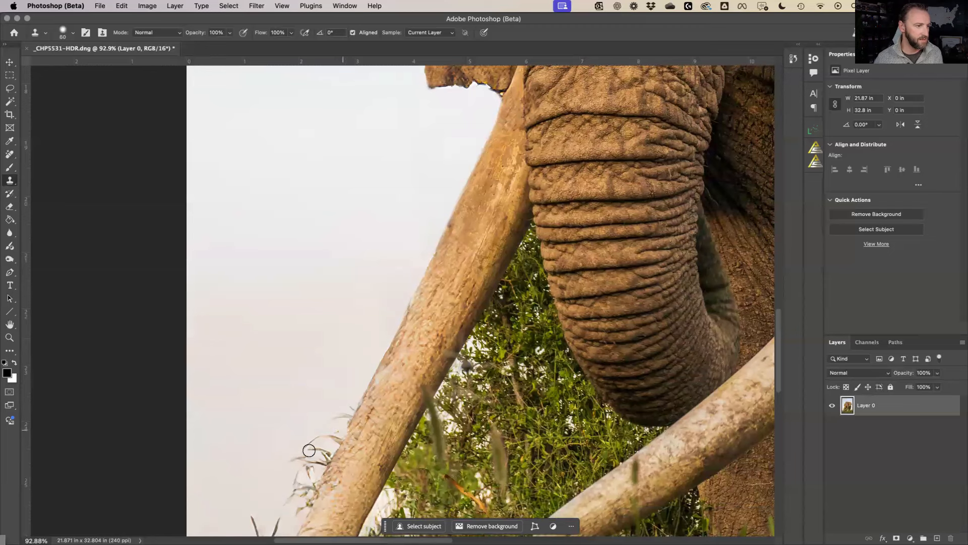
scroll(308, 450, "down", 3)
mouse_move(296, 454)
left_mouse_down()
mouse_move(287, 437)
mouse_move(301, 385)
mouse_move(346, 353)
mouse_move(309, 396)
mouse_move(298, 438)
mouse_move(313, 381)
mouse_move(393, 235)
mouse_move(384, 212)
mouse_move(417, 207)
mouse_move(389, 264)
mouse_move(374, 255)
mouse_move(370, 207)
mouse_move(431, 160)
mouse_move(389, 171)
mouse_move(359, 230)
mouse_move(364, 265)
mouse_move(335, 231)
mouse_move(345, 200)
left_mouse_up()
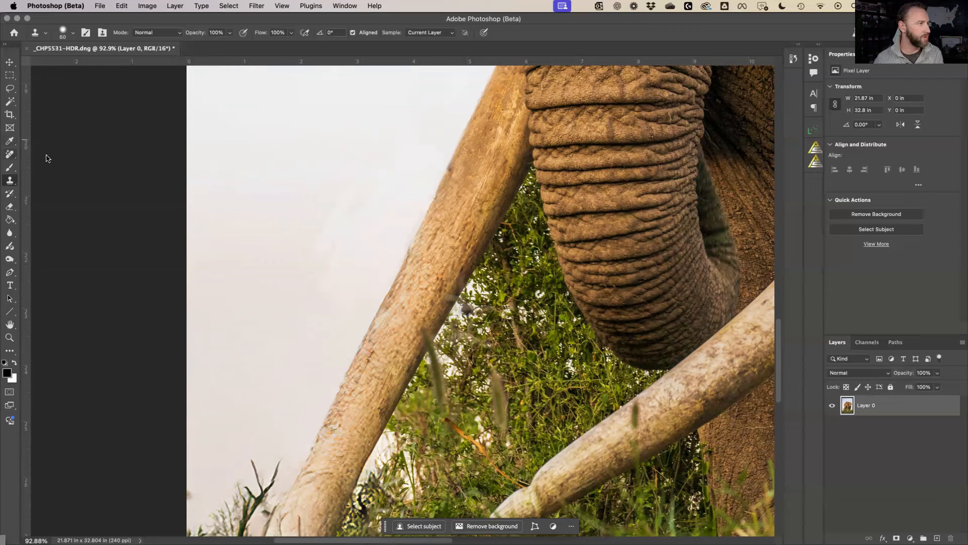
left_click(10, 154)
Patch the sky along the left tusk's edge with clean sky from above using the Patch Tool
left_click(82, 179)
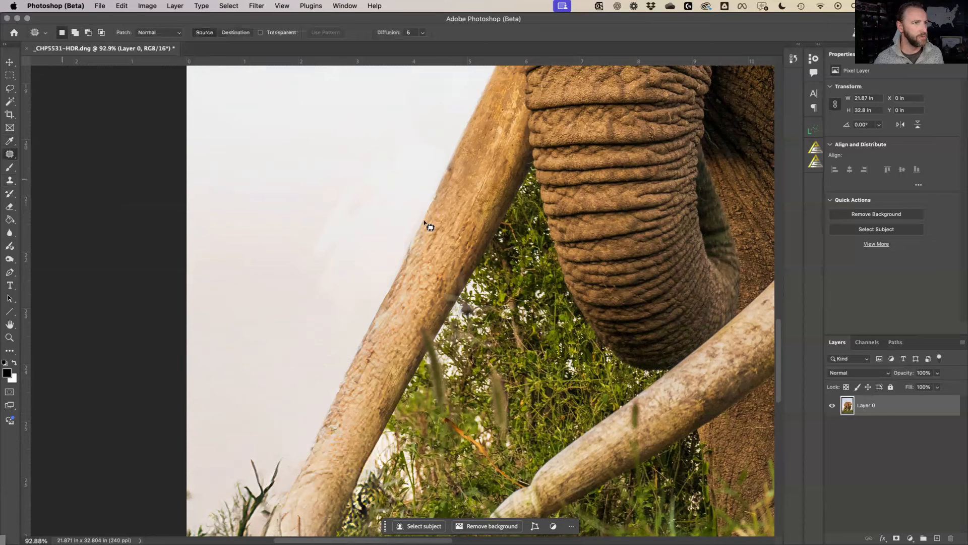
scroll(428, 223, "up", 3)
mouse_move(489, 133)
left_mouse_down()
mouse_move(433, 124)
mouse_move(408, 132)
mouse_move(371, 199)
mouse_move(303, 342)
mouse_move(298, 423)
mouse_move(316, 458)
mouse_move(338, 453)
mouse_move(356, 422)
left_mouse_up()
left_click_drag(281, 326, 275, 326)
key("super+d")
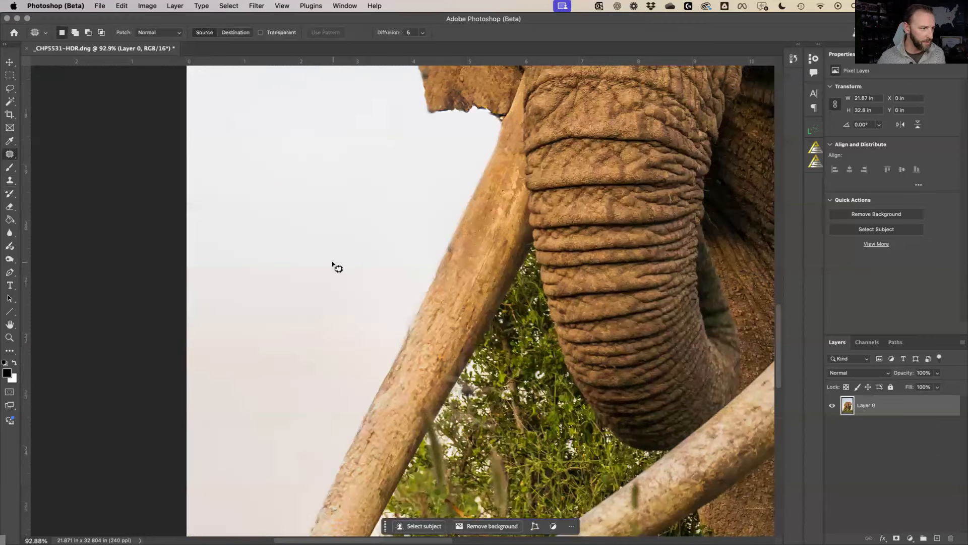
Zoom in on the legs and erase the thin twig with the Remove Tool
key("super+0")
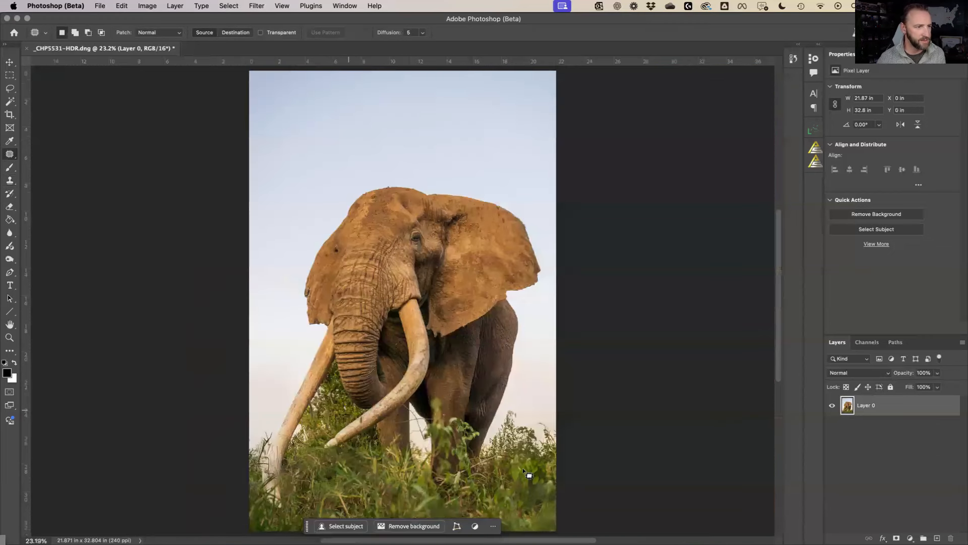
key("z")
left_click_drag(372, 381, 448, 457)
key("j")
mouse_move(531, 415)
left_mouse_down()
mouse_move(494, 425)
mouse_move(481, 387)
mouse_move(507, 344)
mouse_move(474, 384)
mouse_move(470, 367)
mouse_move(470, 375)
mouse_move(421, 373)
mouse_move(457, 371)
mouse_move(462, 351)
mouse_move(470, 362)
mouse_move(460, 341)
left_mouse_up()
left_click_drag(445, 302, 560, 299)
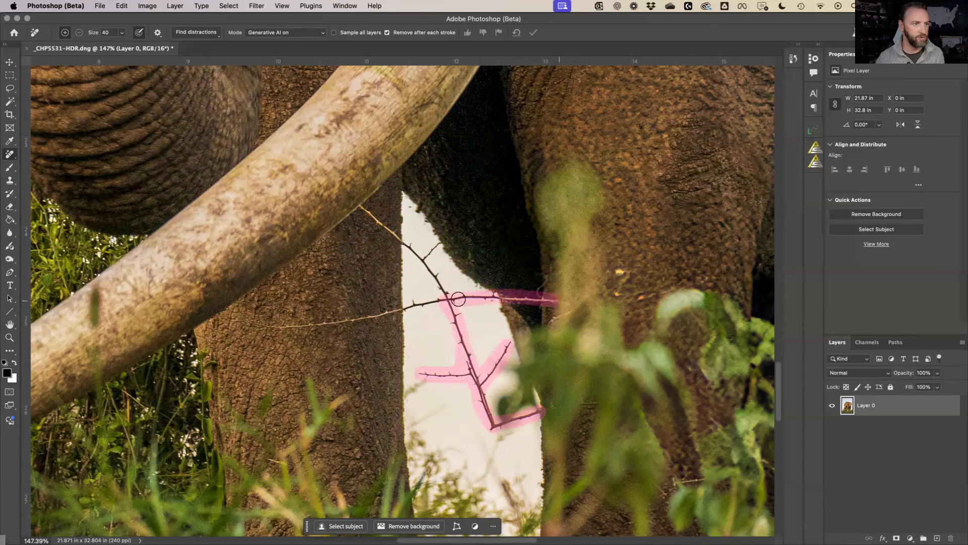
mouse_move(424, 260)
left_mouse_down()
mouse_move(437, 243)
mouse_move(411, 248)
left_mouse_up()
mouse_move(365, 216)
left_mouse_down()
mouse_move(433, 275)
mouse_move(440, 299)
mouse_move(356, 319)
mouse_move(226, 324)
left_mouse_up()
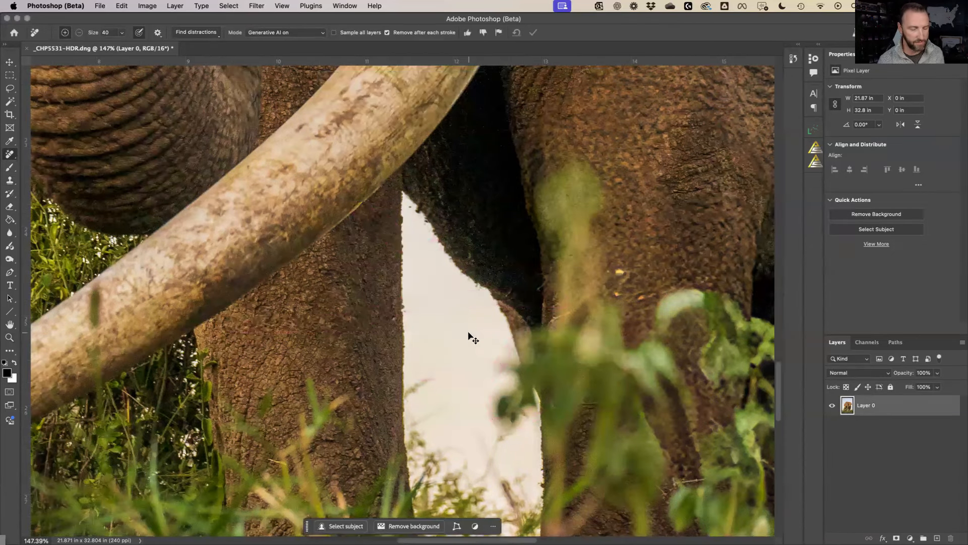
key("super+0")
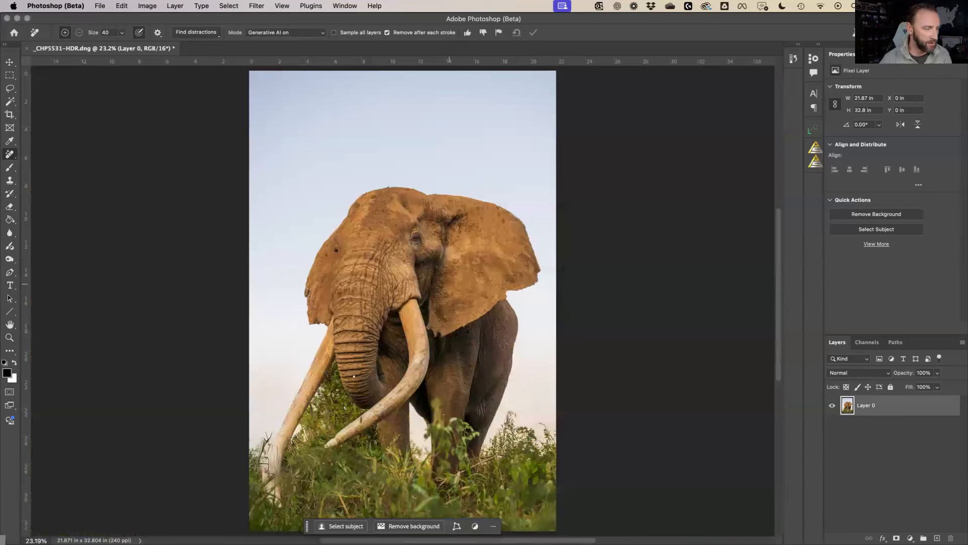
Save, duplicate Layer 0 as a layer named Neo, and save _CHP5531-HDR-Edit.tif again
key("super+s")
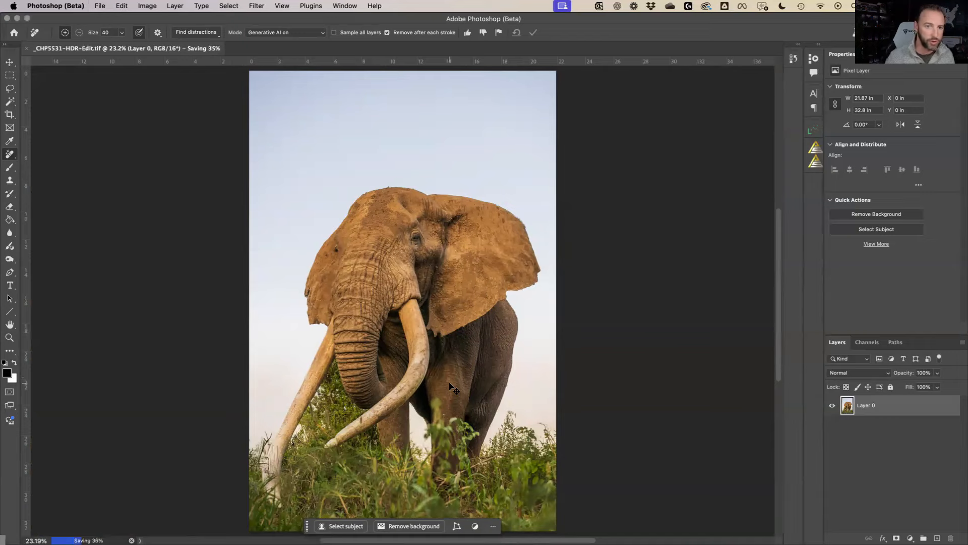
key("super+j")
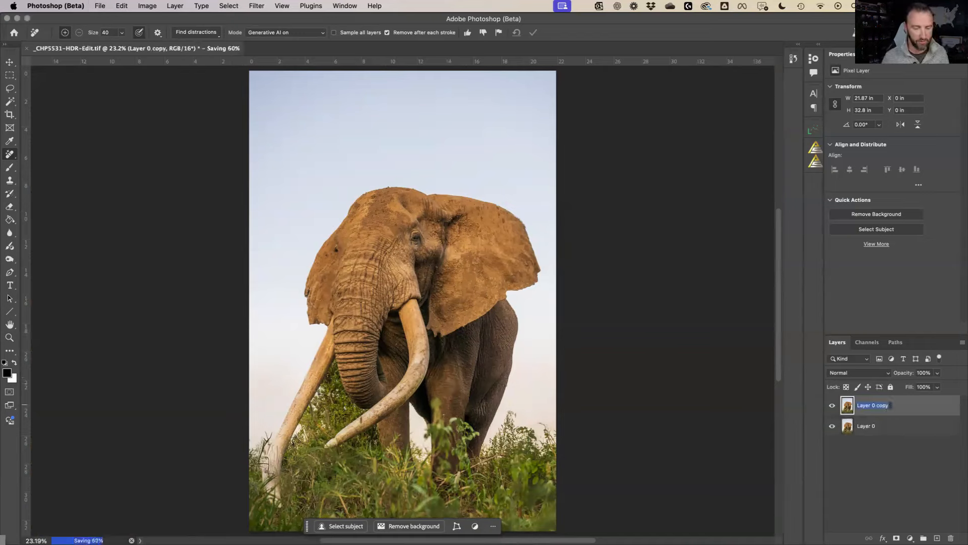
type("Noe")
key("Return")
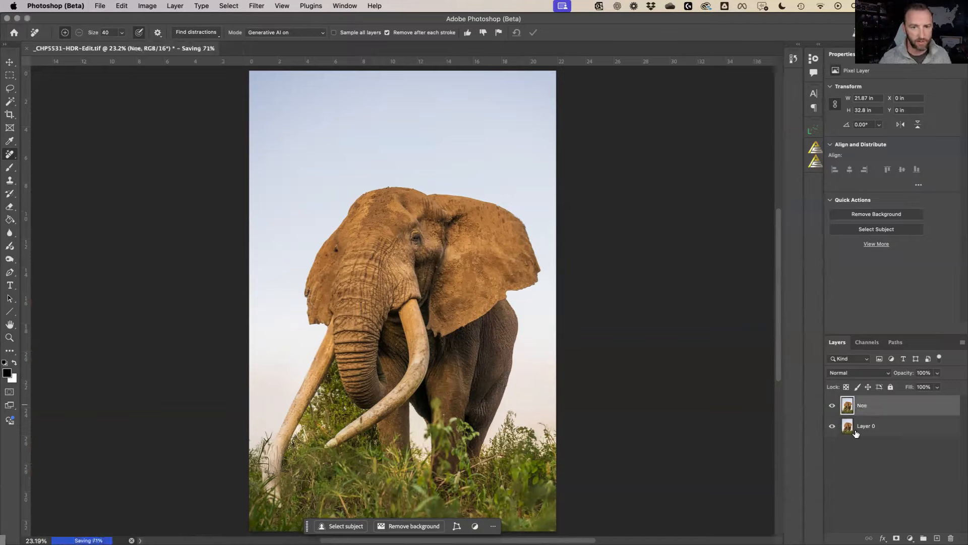
double_click(863, 405)
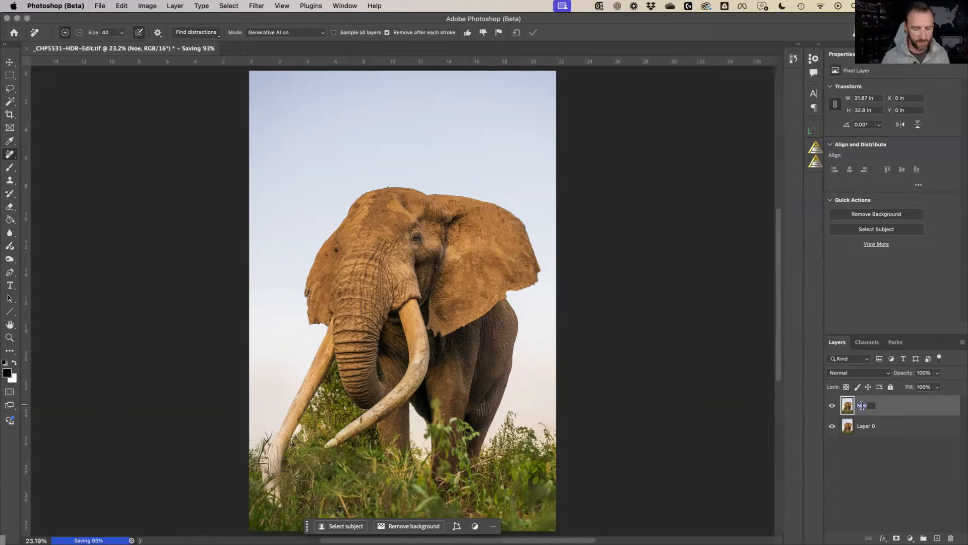
type("Neo")
key("Return")
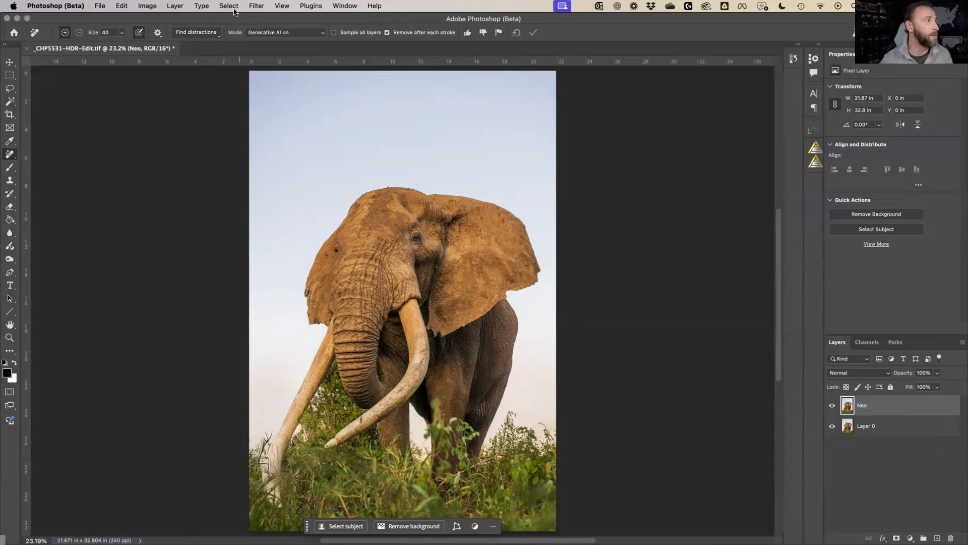
key("super+s")
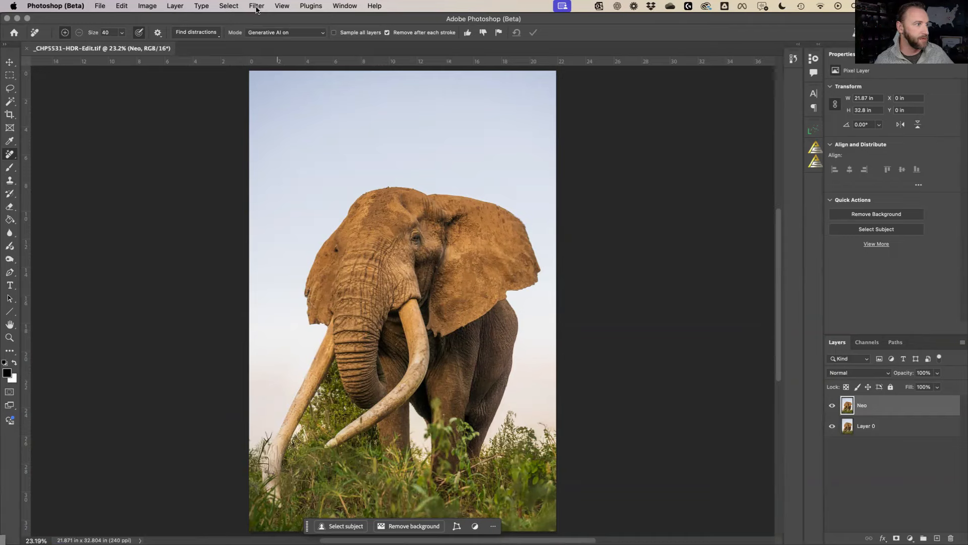
Run Filter > Skylum Software > Luminar Neo on the Neo layer
left_click(257, 6)
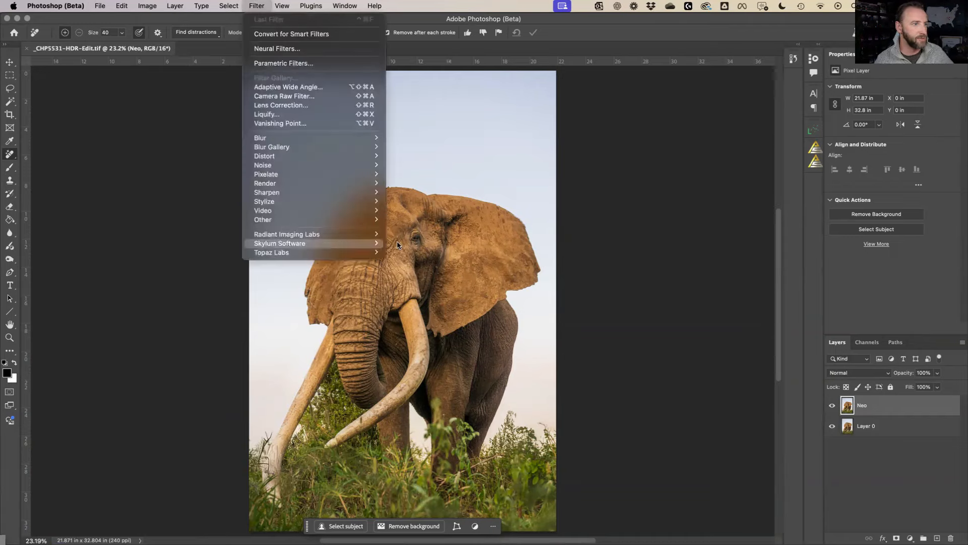
mouse_move(377, 243)
left_click(413, 253)
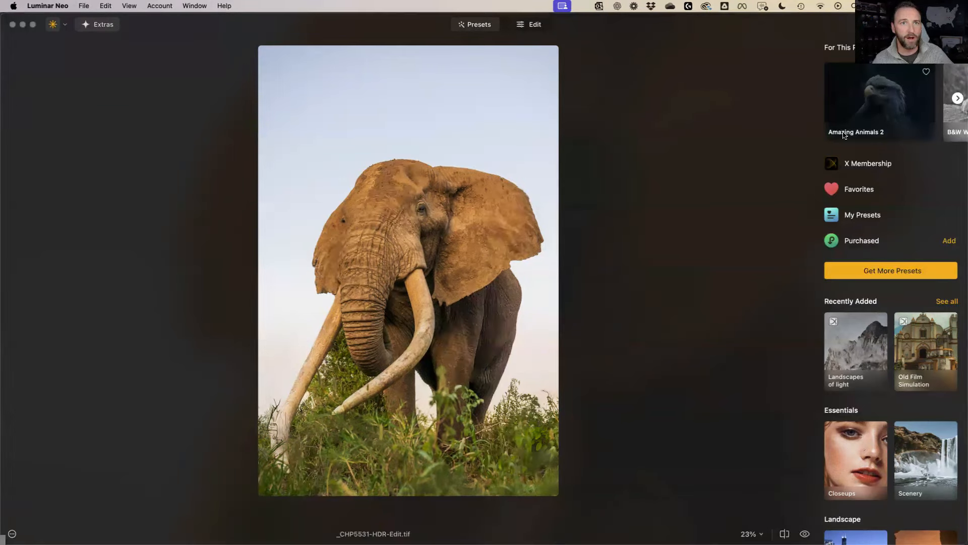
Favourite Amazing Animals 2 and preview its presets, from Tortoise Shell through Forest Bird
left_click(887, 103)
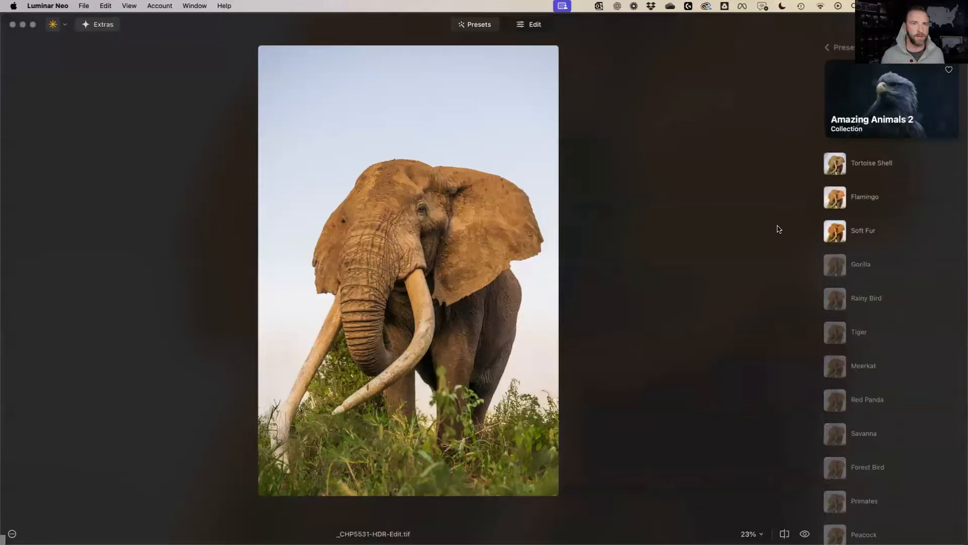
left_click(948, 70)
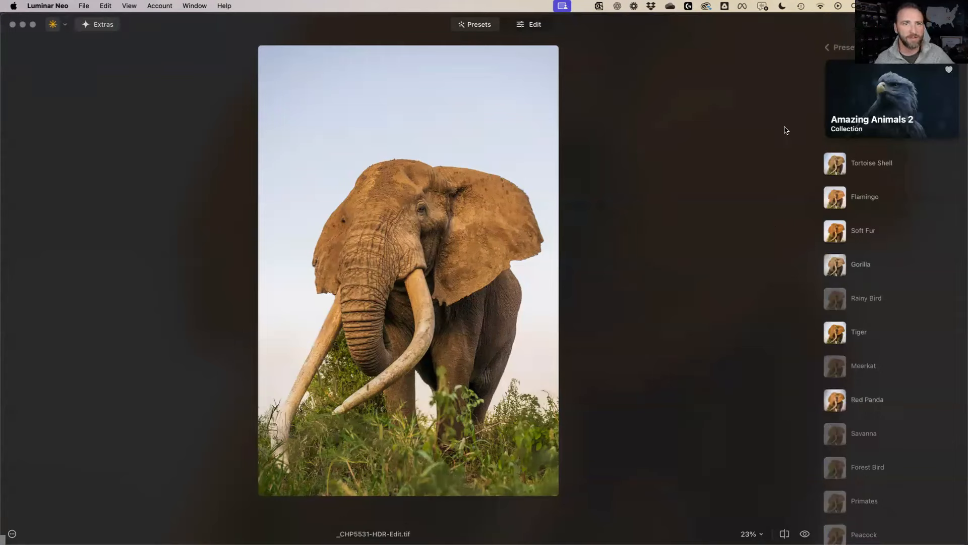
left_click(877, 163)
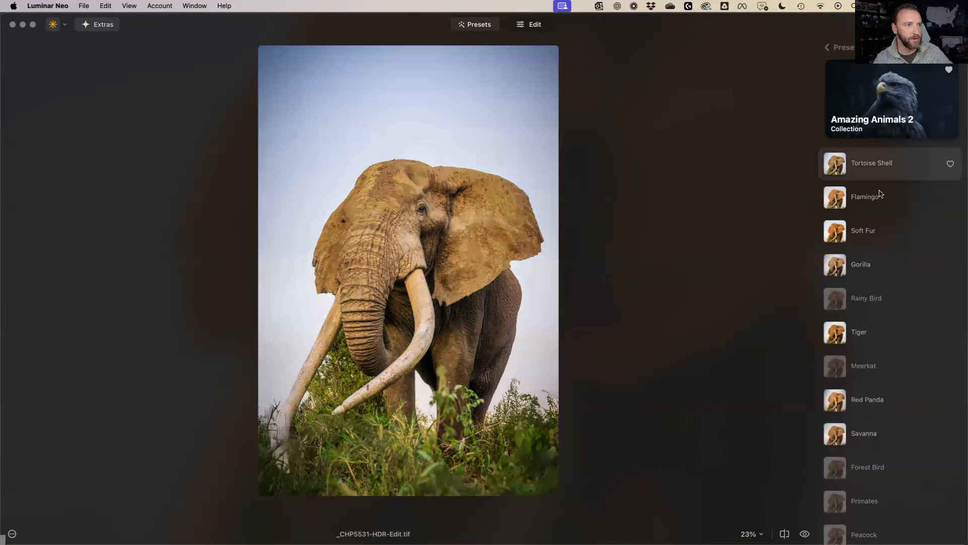
left_click(880, 197)
left_click(882, 228)
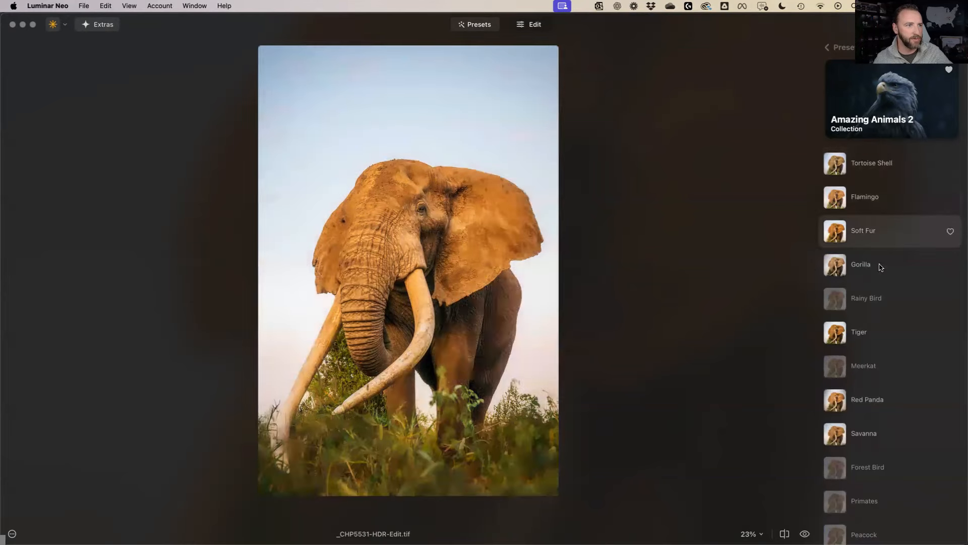
left_click(880, 266)
left_click(880, 296)
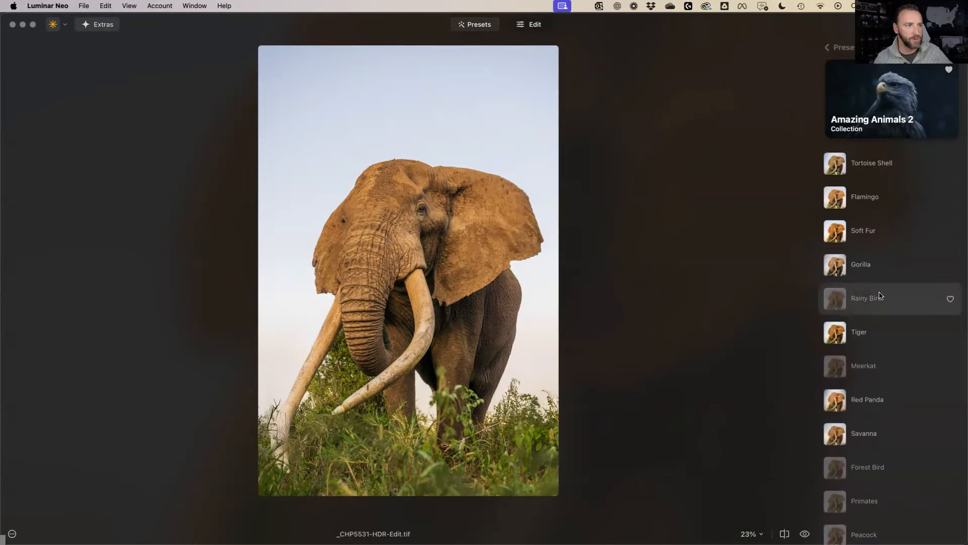
left_click(878, 339)
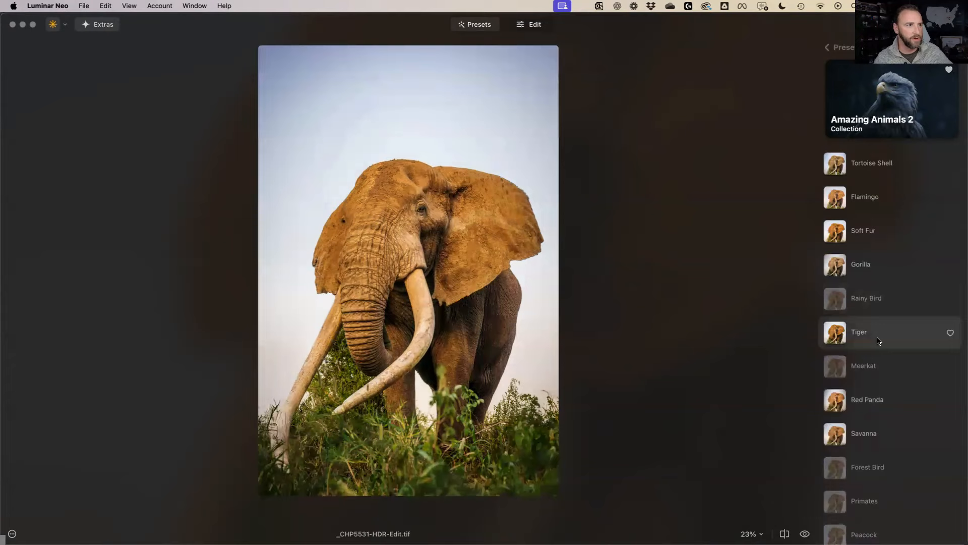
left_click(885, 403)
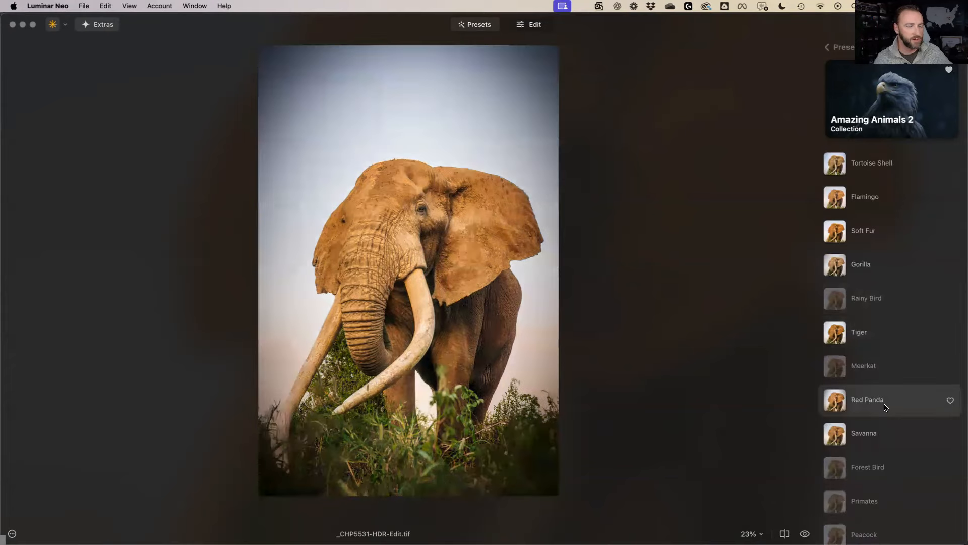
left_click(886, 433)
left_click(883, 462)
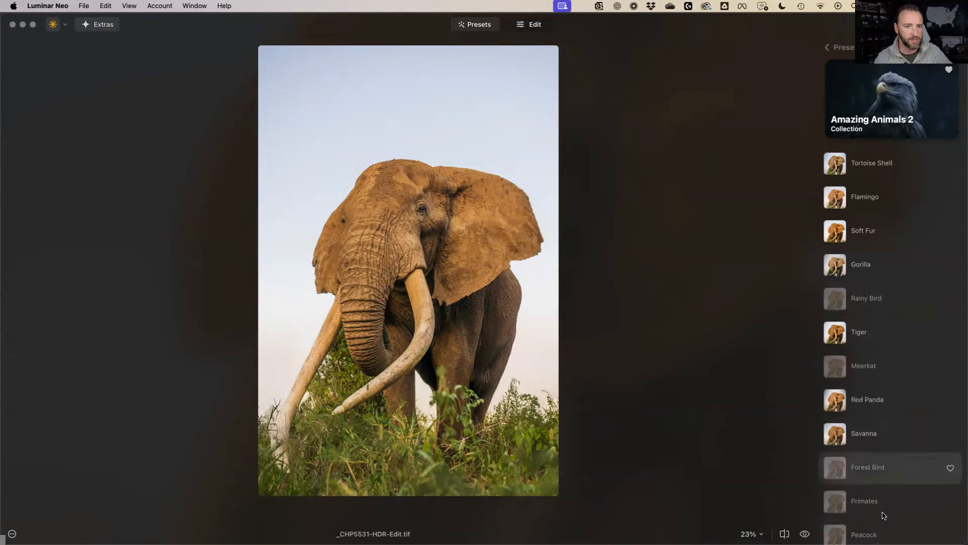
Recompare Red Panda, Meerkat, Tiger, Gorilla and Soft Fur, then settle on Savanna
left_click(882, 402)
left_click(880, 373)
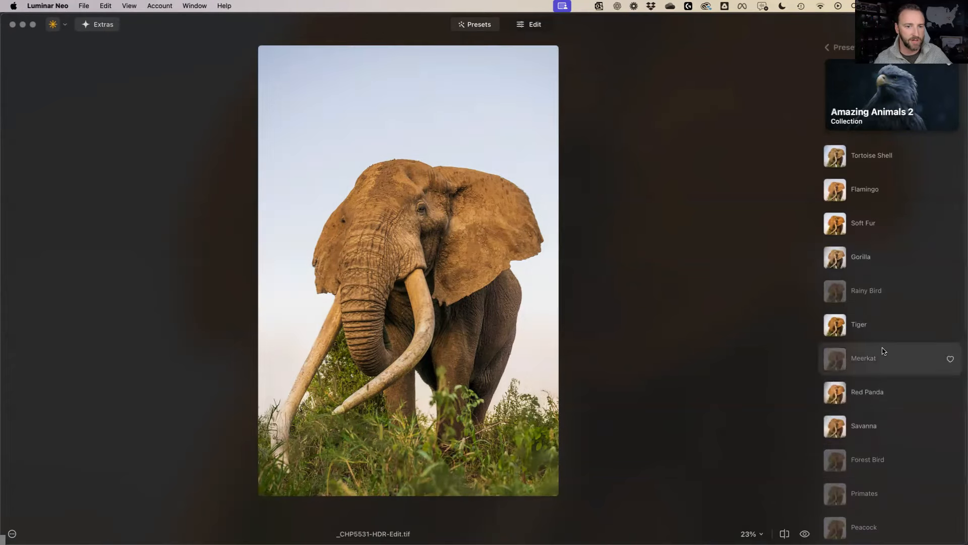
left_click(830, 325)
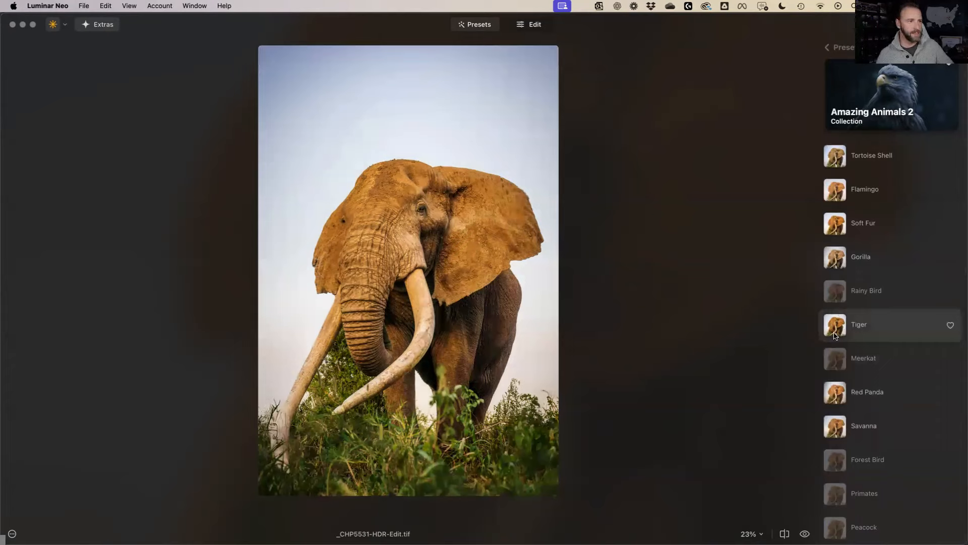
left_click(858, 257)
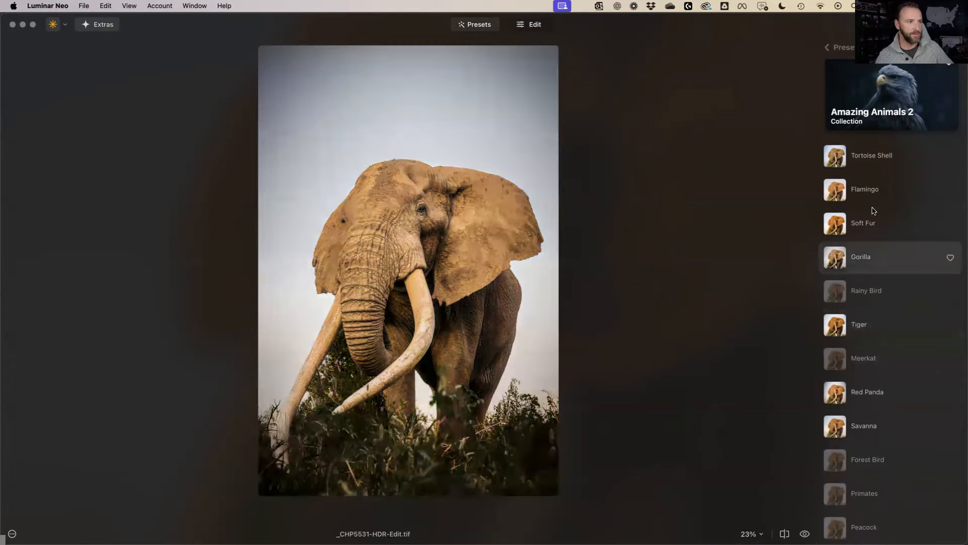
left_click(874, 212)
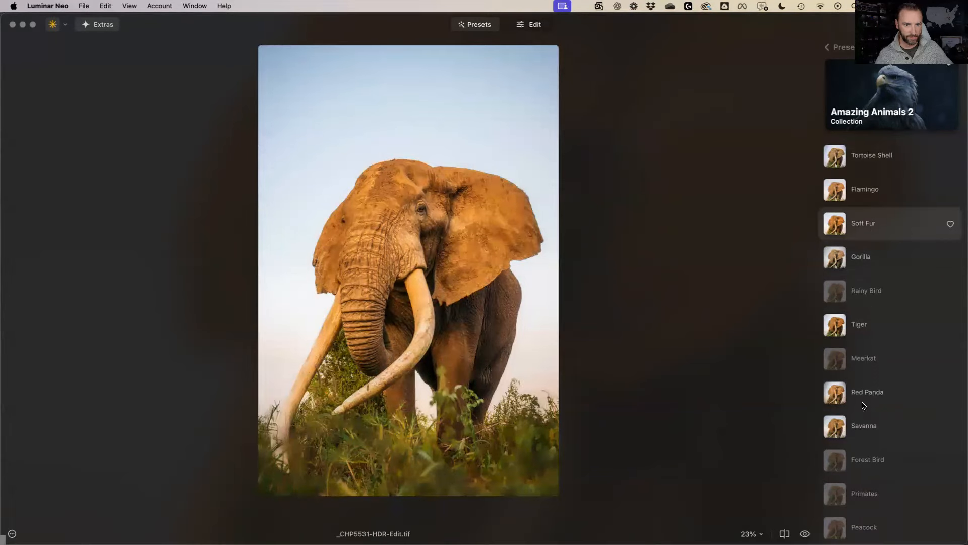
left_click(864, 397)
left_click(868, 424)
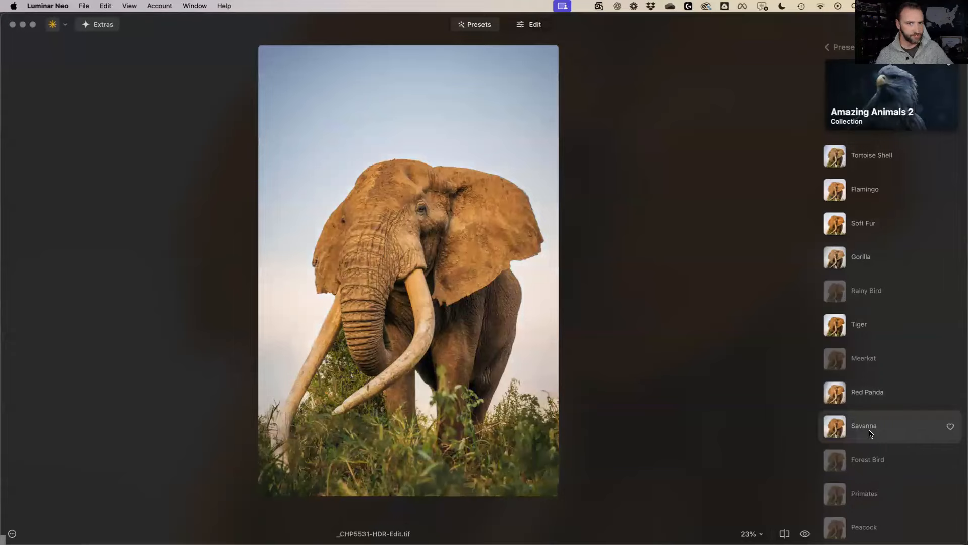
left_click(868, 432)
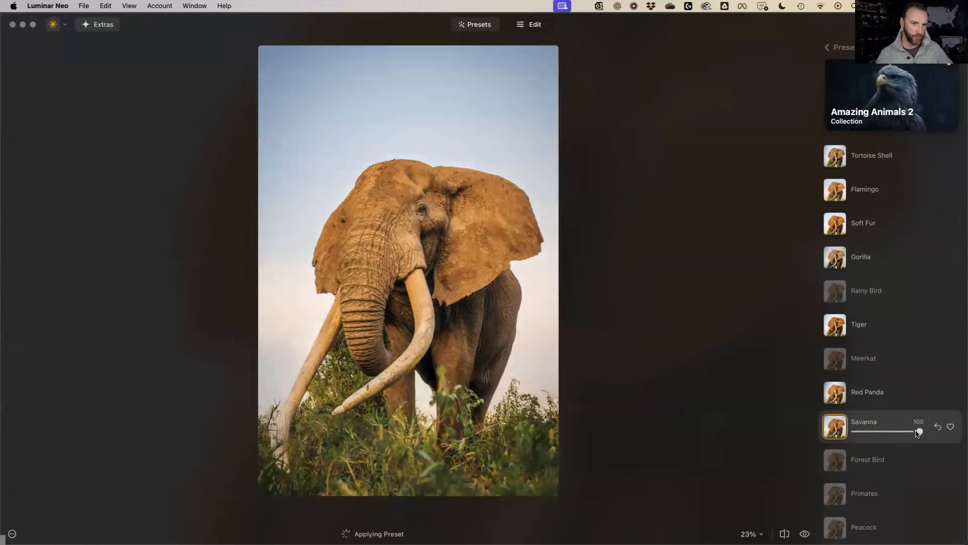
left_click(846, 50)
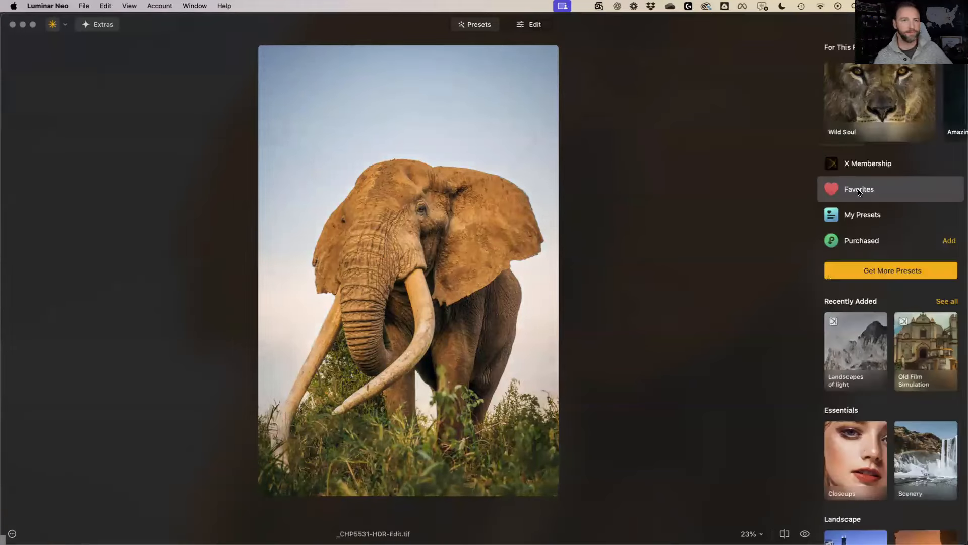
Apply the favourite Start Here preset from Favorites and lower its amount to 48
left_click(858, 190)
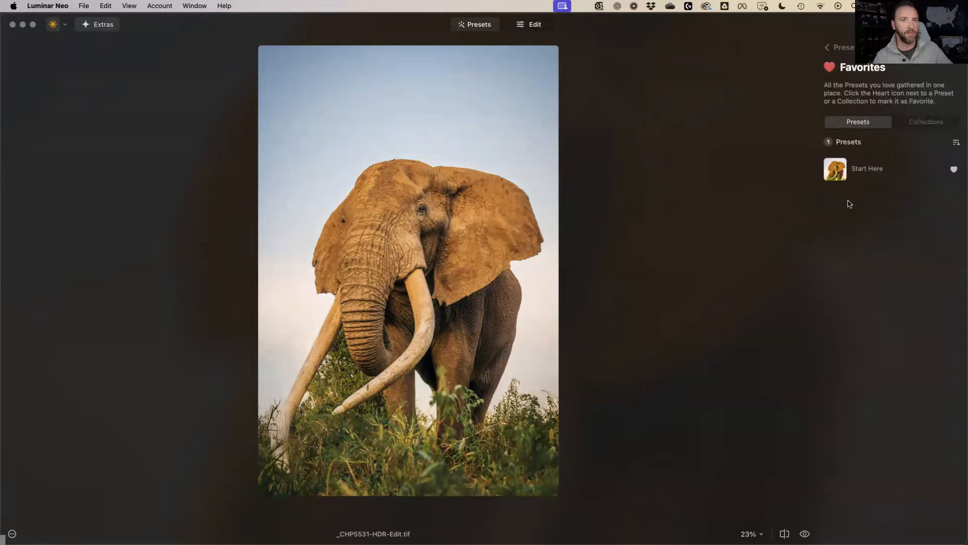
left_click(882, 167)
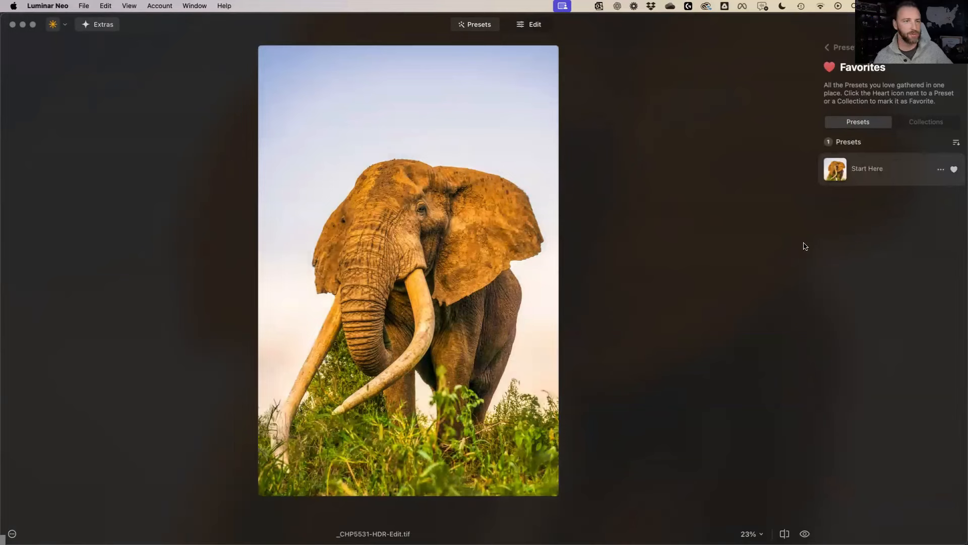
key("super+z")
left_click(867, 176)
left_click_drag(867, 176, 881, 176)
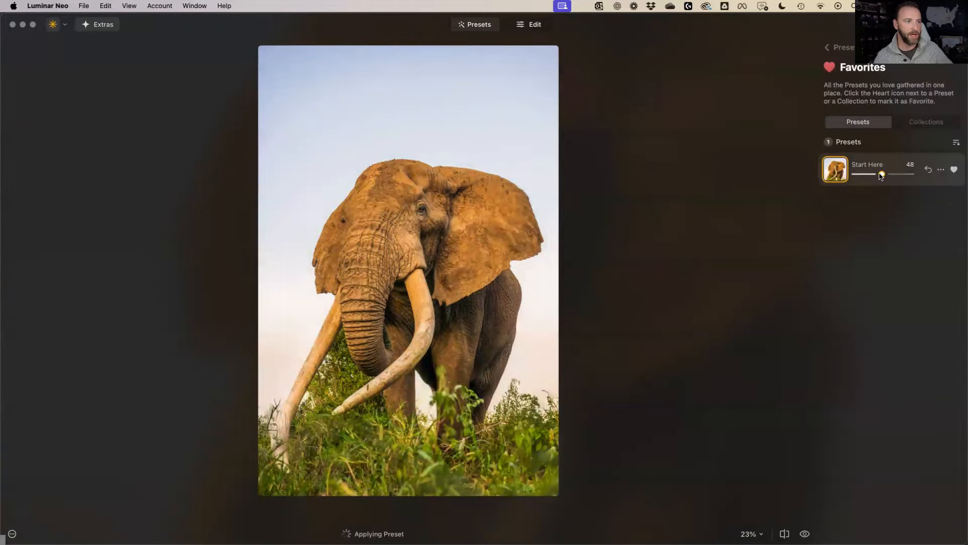
Reset Structure to 0, then run Erase's Remove Dust Spots and dismiss the Merging Layers tip
left_click(532, 26)
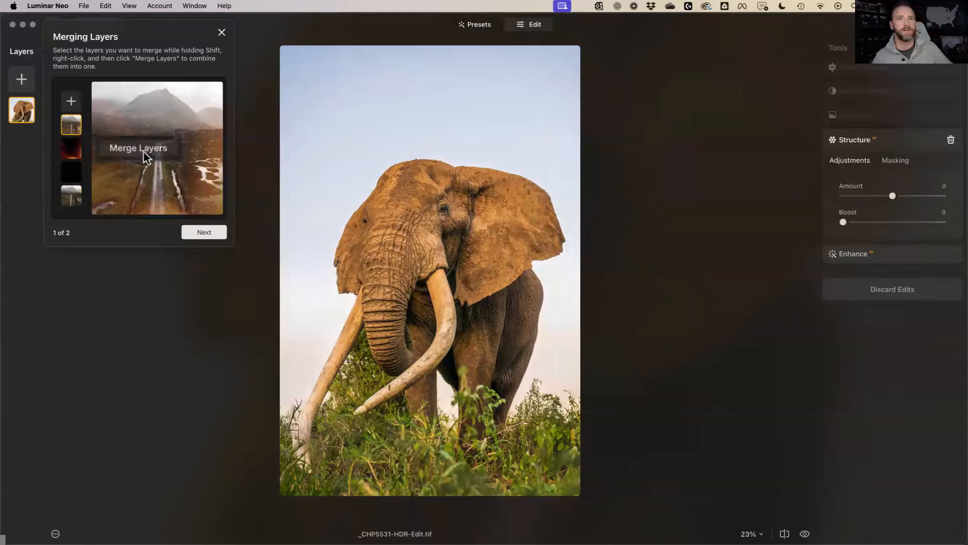
left_click(951, 140)
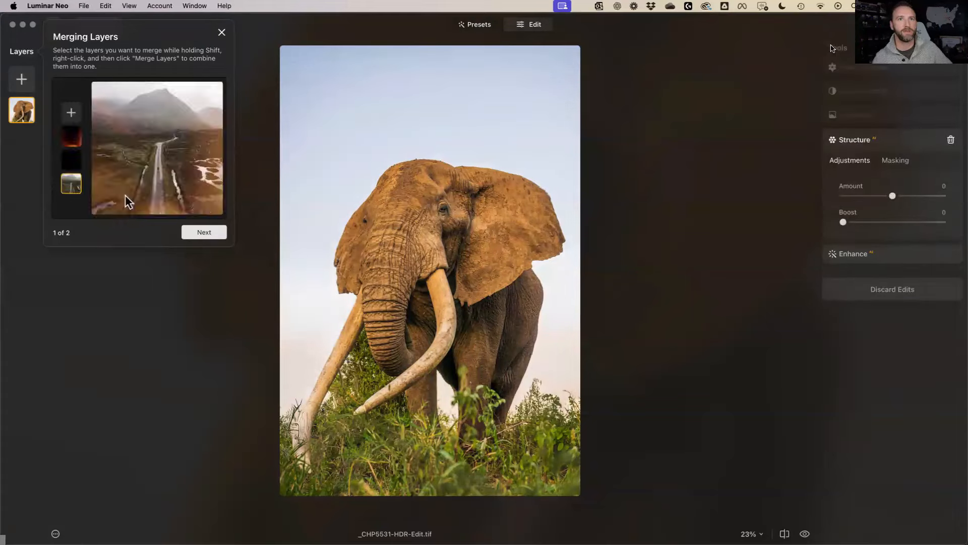
left_click(832, 48)
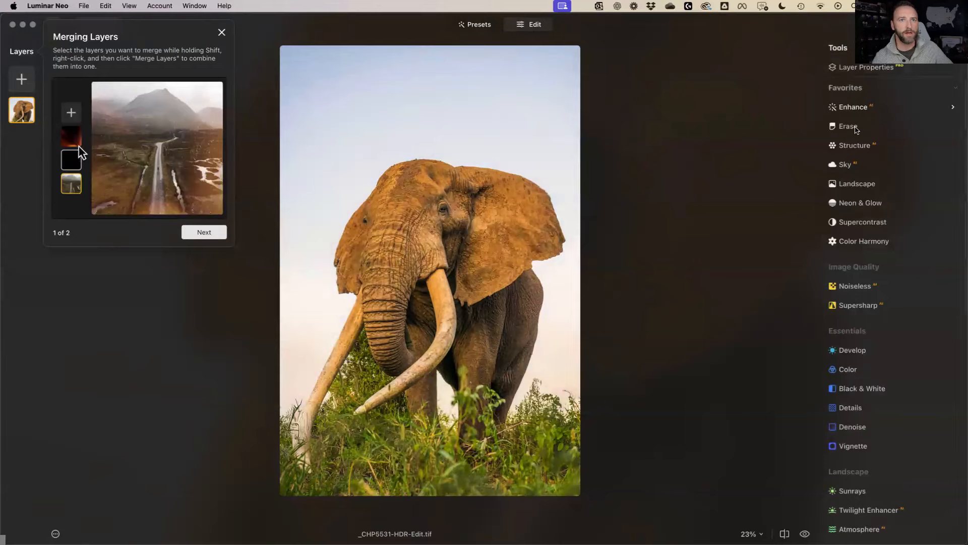
left_click(856, 131)
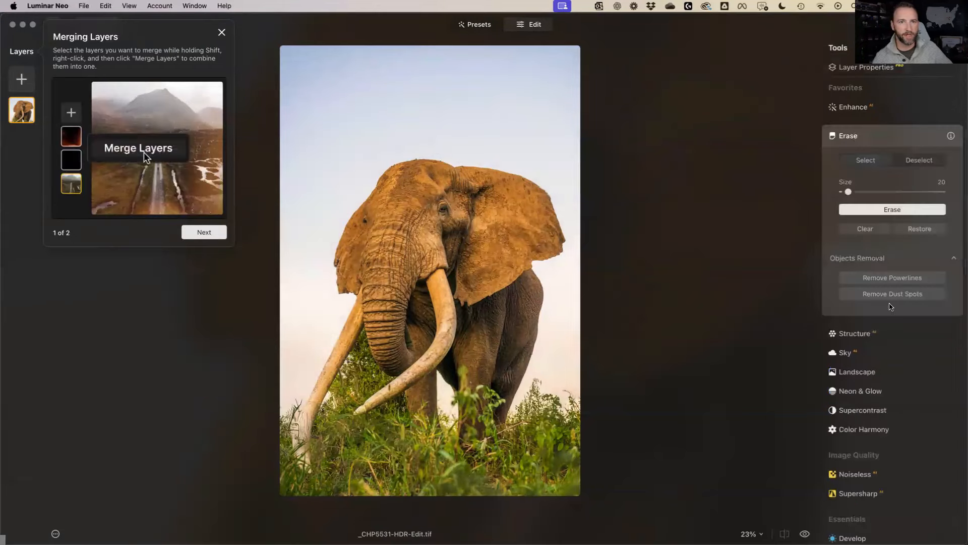
left_click(892, 296)
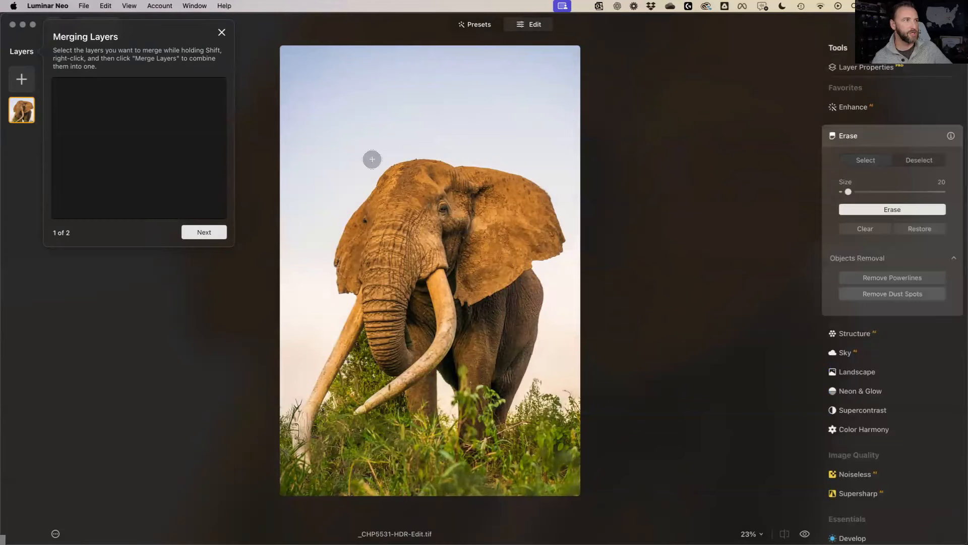
left_click(222, 33)
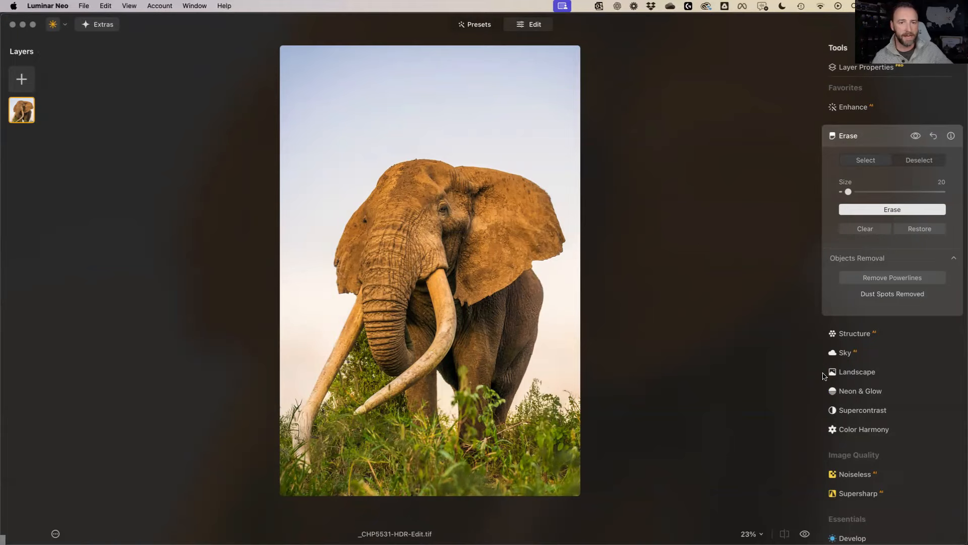
Open the Sky tool's Sky Selection and scroll down the Custom skies list
left_click(847, 353)
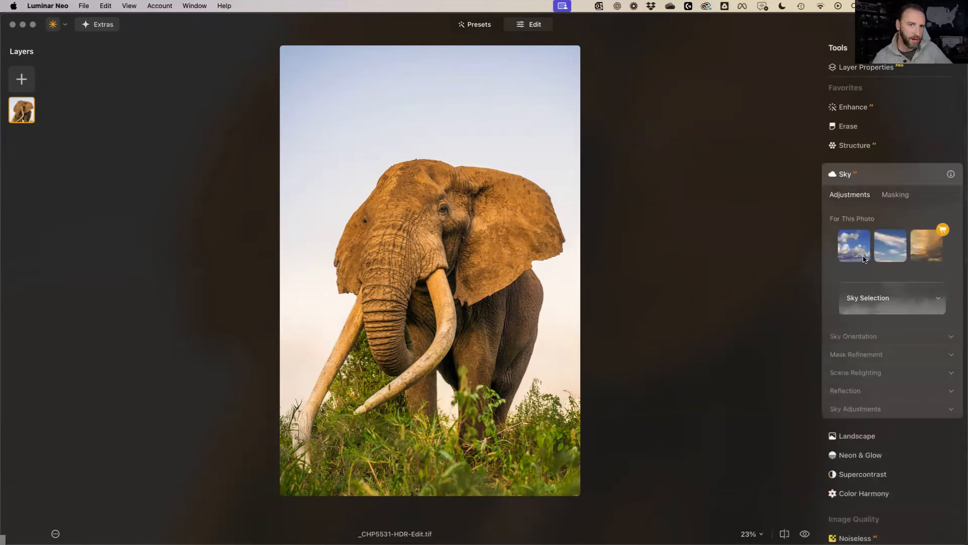
left_click(897, 295)
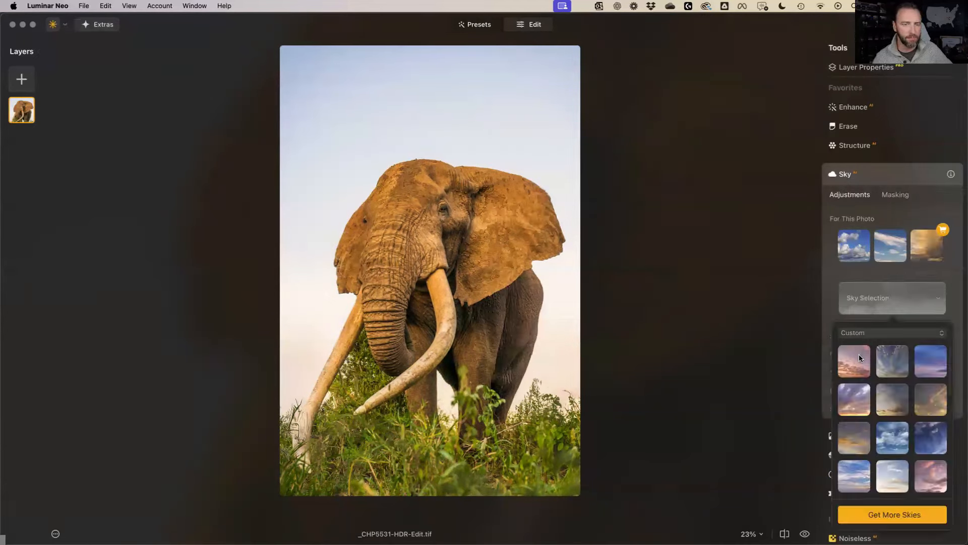
scroll(874, 381, "down", 1)
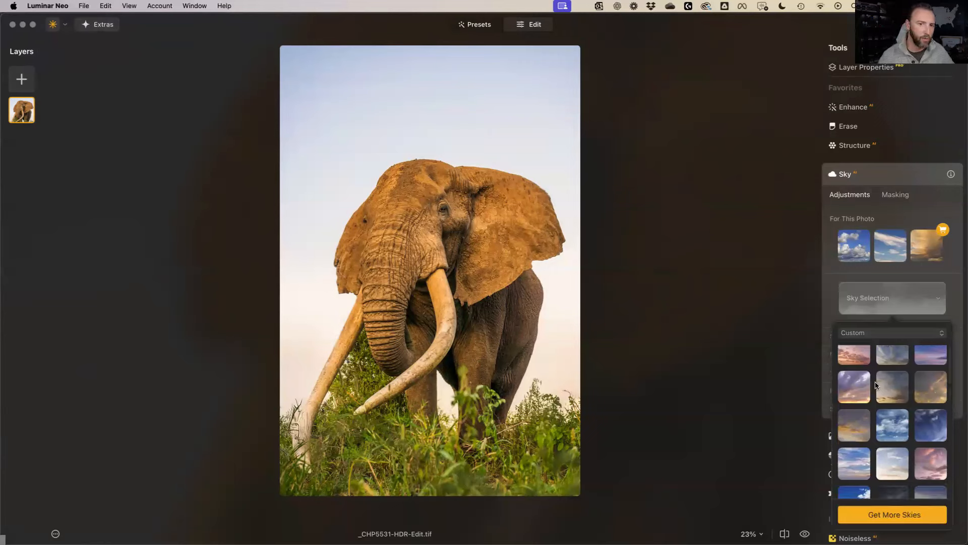
scroll(892, 391, "down", 5)
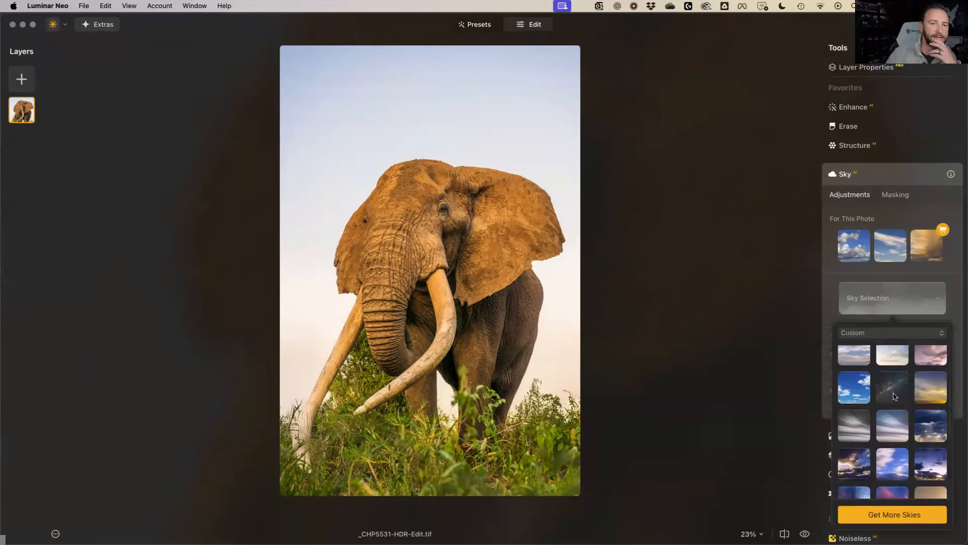
scroll(894, 396, "down", 5)
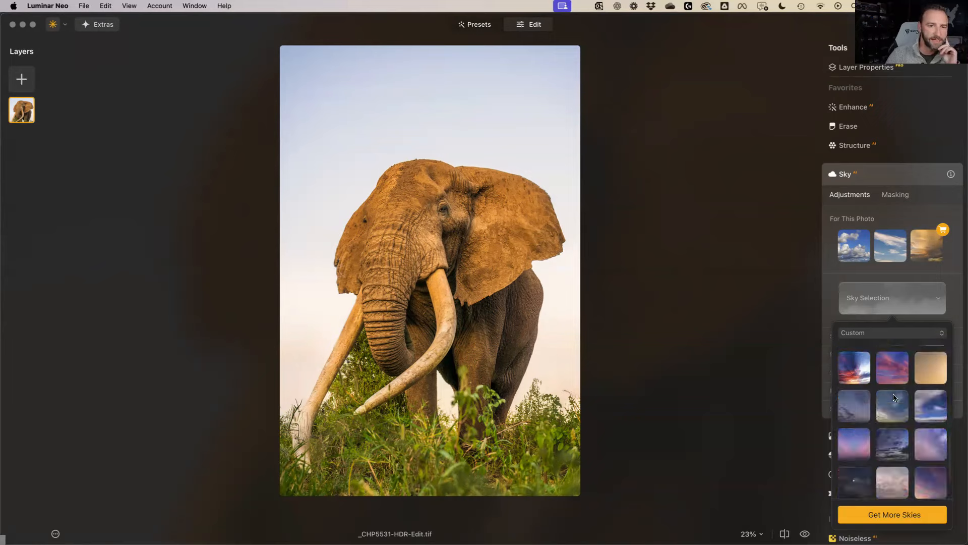
scroll(893, 397, "down", 3)
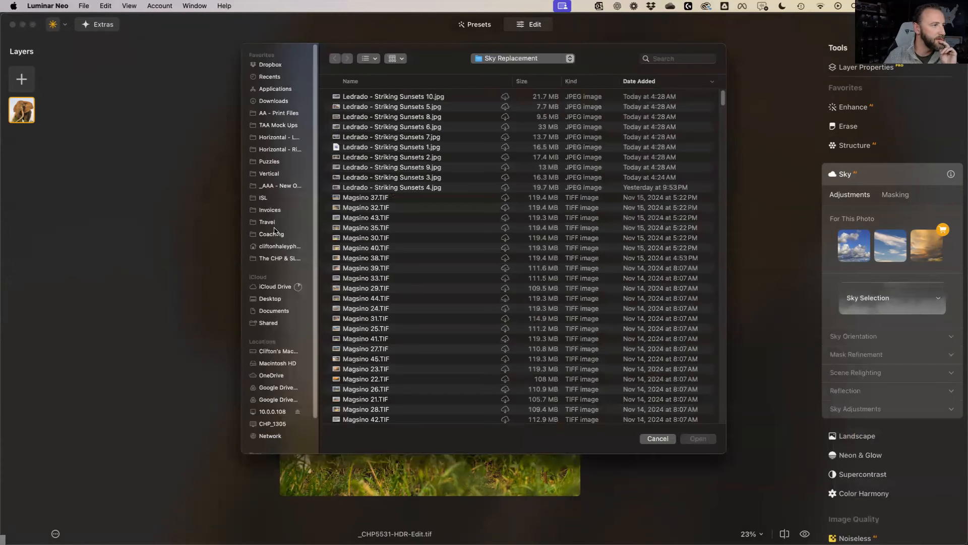
Show the sky files as thumbnails and group them by Date Added
left_click(403, 60)
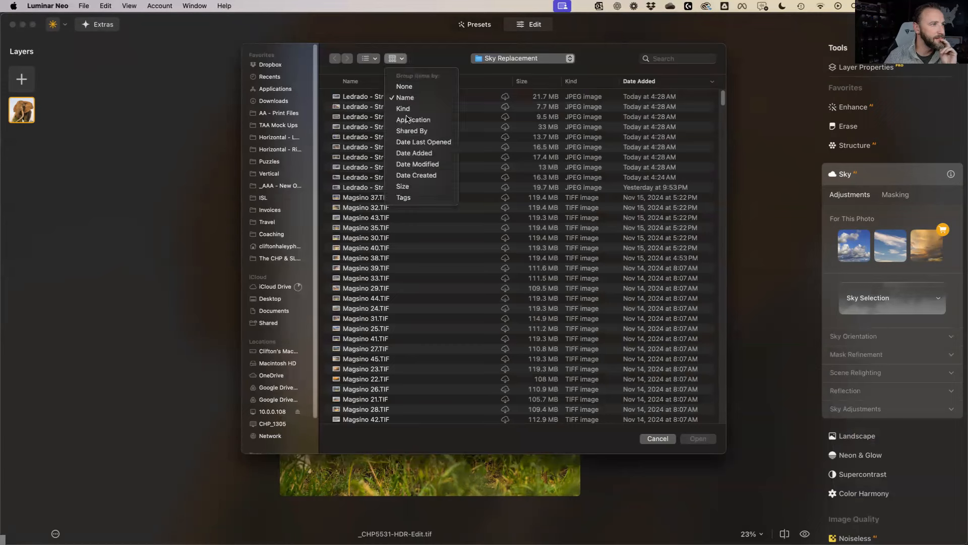
left_click(375, 62)
left_click(375, 60)
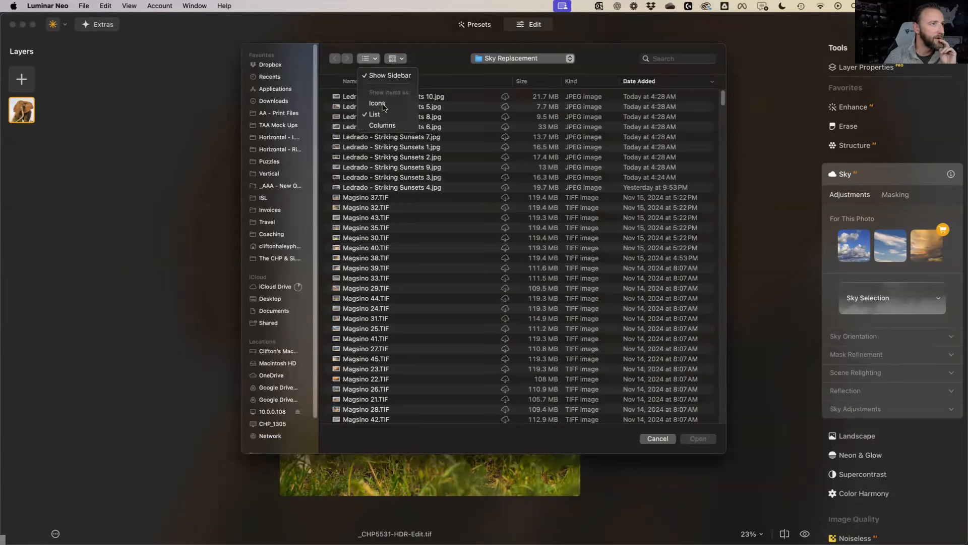
left_click(379, 104)
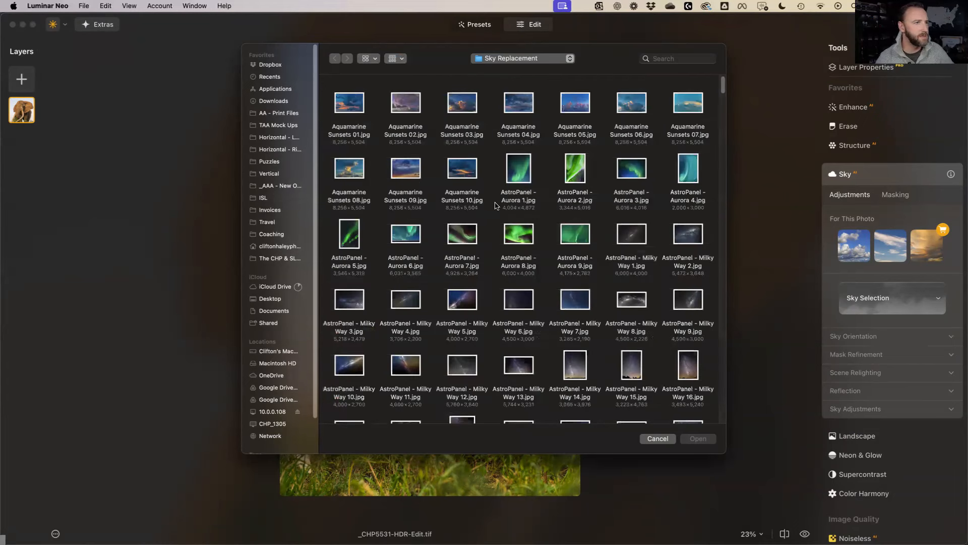
left_click(396, 59)
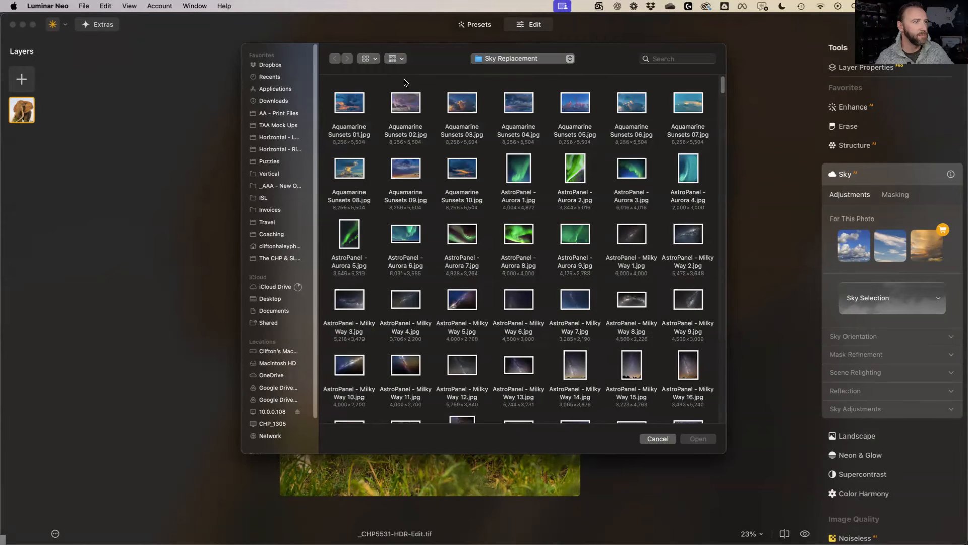
left_click(432, 158)
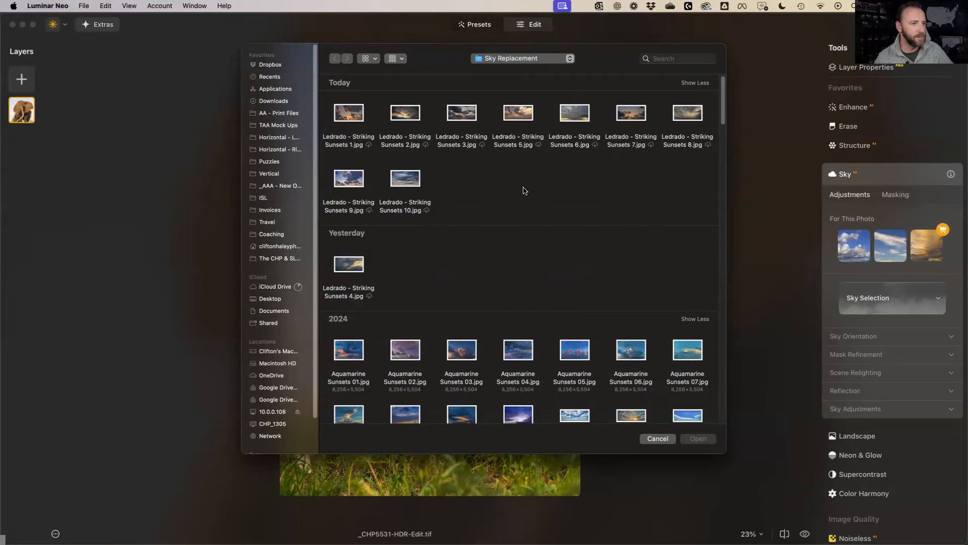
Scroll down and select Larraya - Natural Sunrises 3.jpg
scroll(523, 191, "down", 5)
scroll(523, 190, "down", 2)
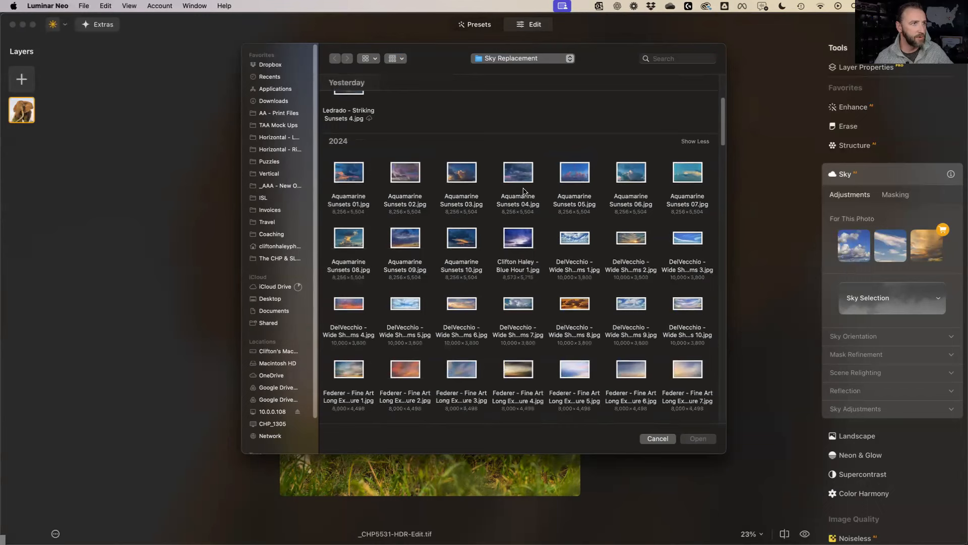
scroll(522, 191, "down", 3)
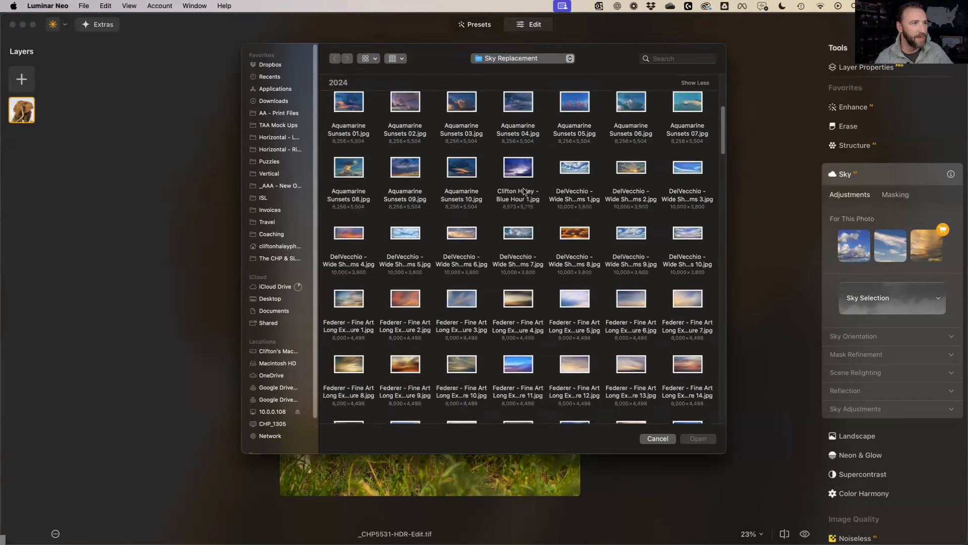
scroll(523, 191, "down", 2)
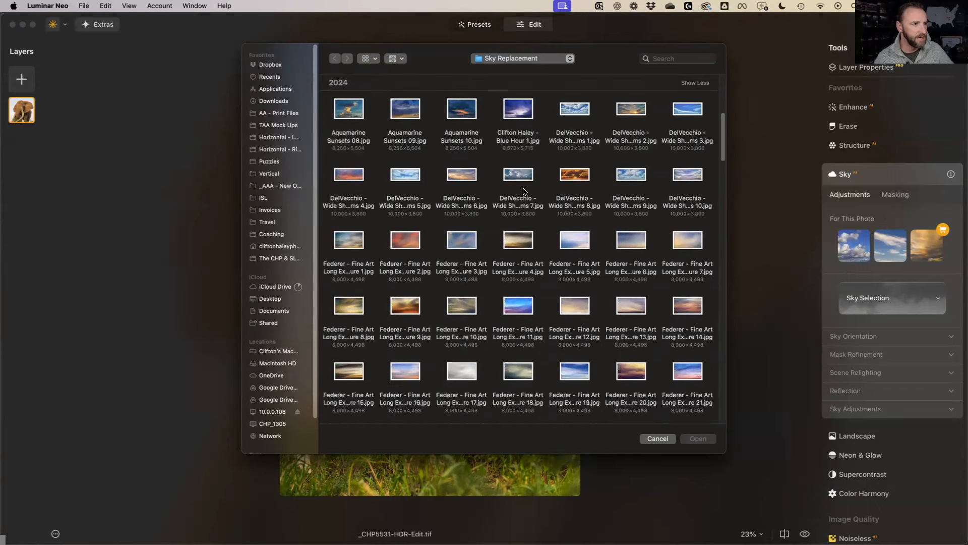
scroll(523, 191, "down", 6)
scroll(523, 191, "down", 4)
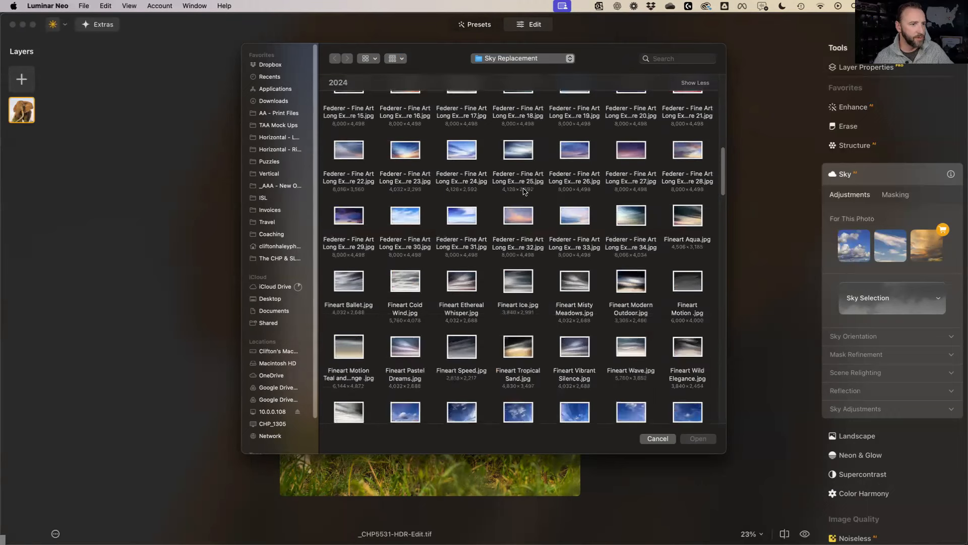
scroll(523, 190, "down", 8)
scroll(523, 191, "down", 1)
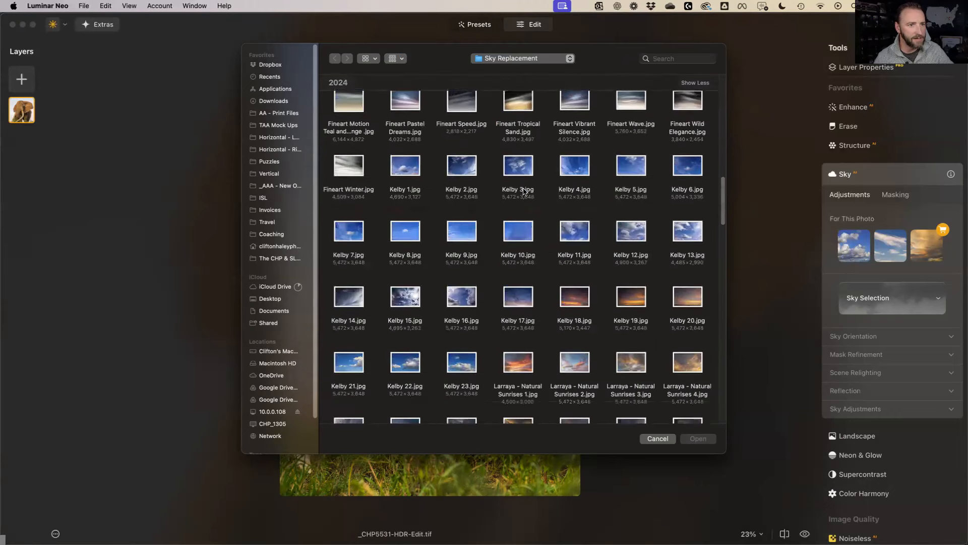
scroll(523, 191, "down", 3)
scroll(522, 191, "down", 3)
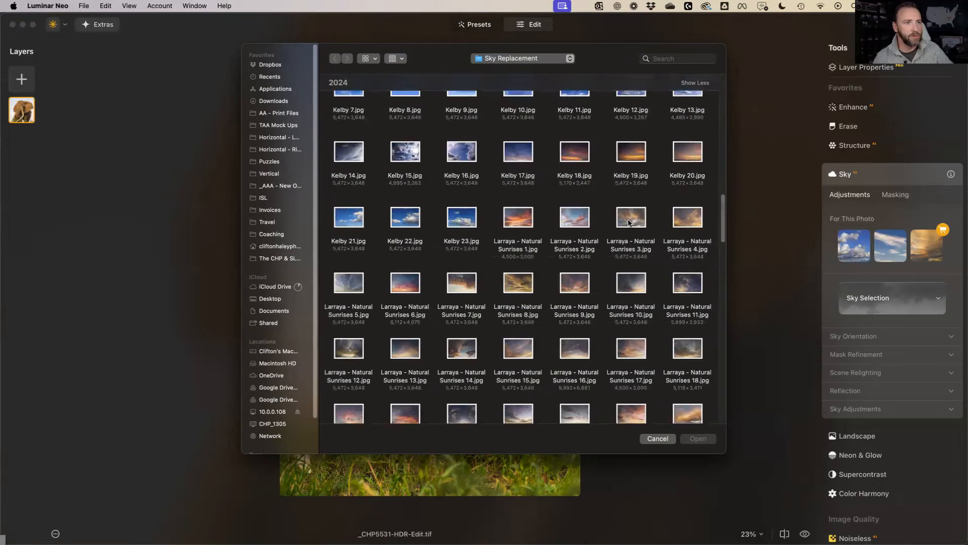
left_click(629, 222)
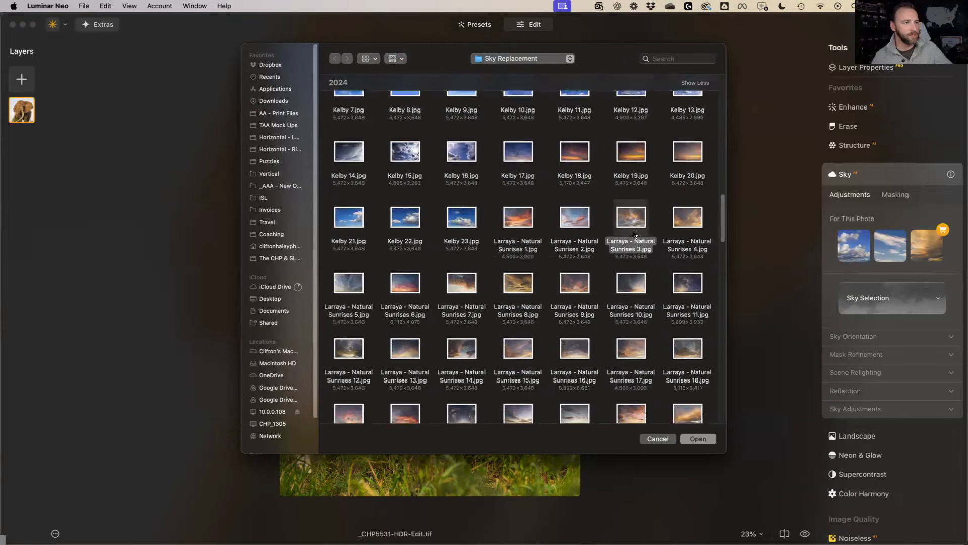
Load Larraya - Natural Sunrises 3 as the sky, flipped, with Horizon -30 and Horizontal 64
double_click(630, 223)
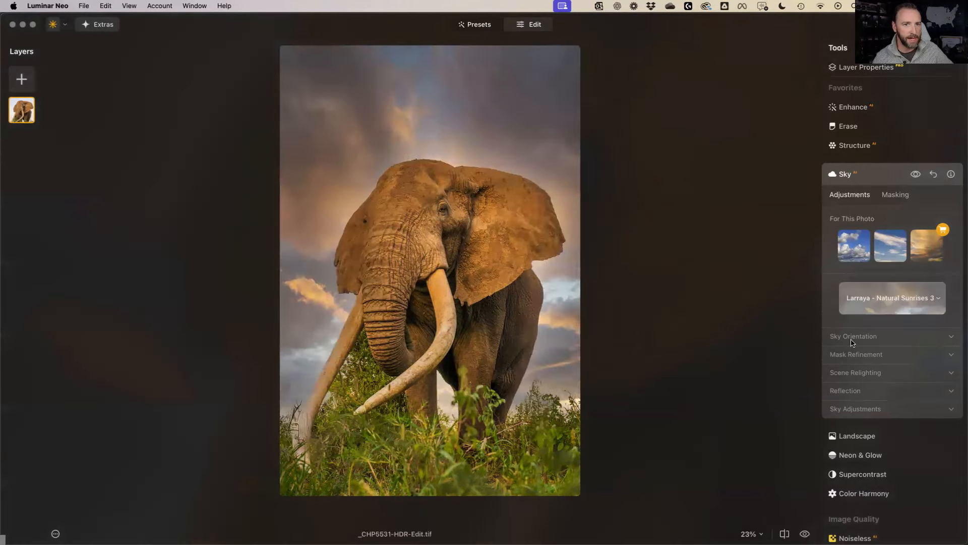
left_click(883, 336)
left_click_drag(892, 370, 927, 375)
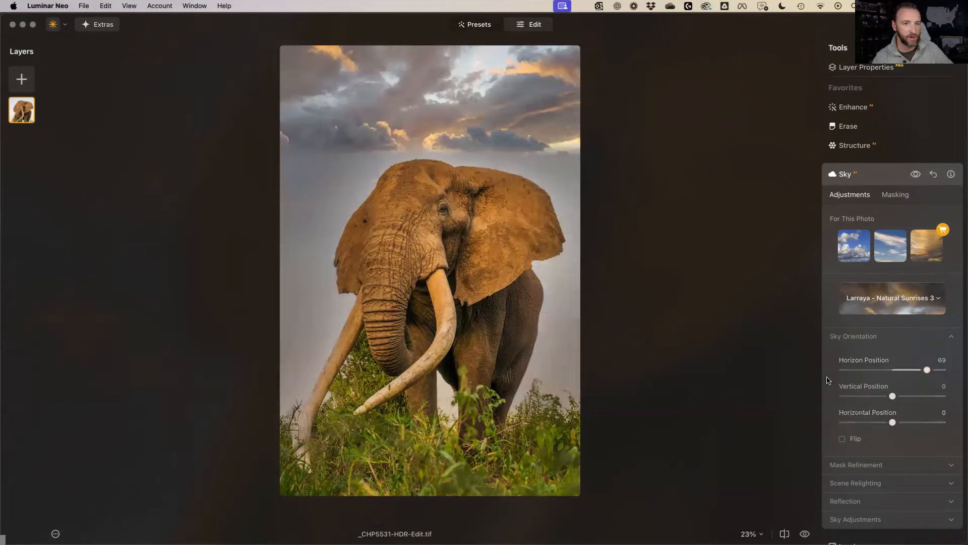
left_click(842, 440)
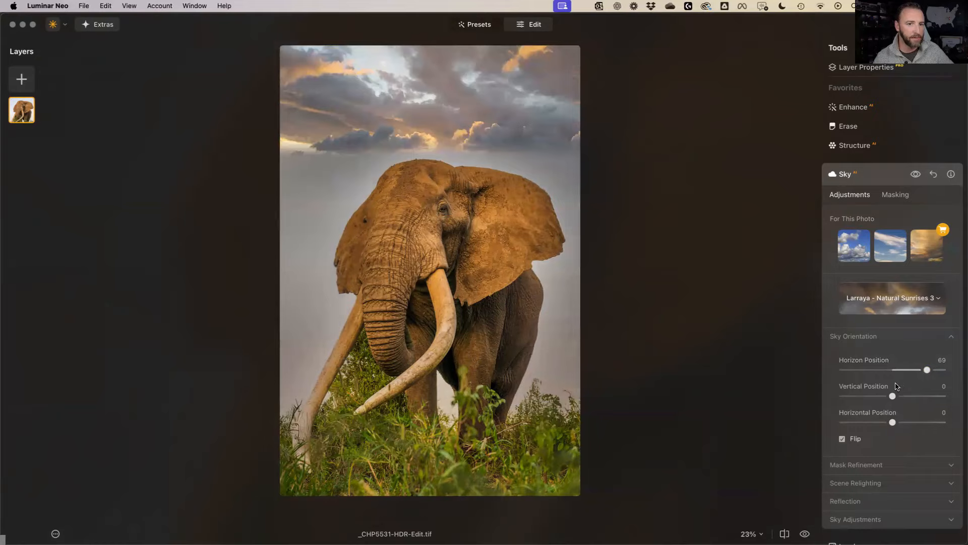
left_click(913, 370)
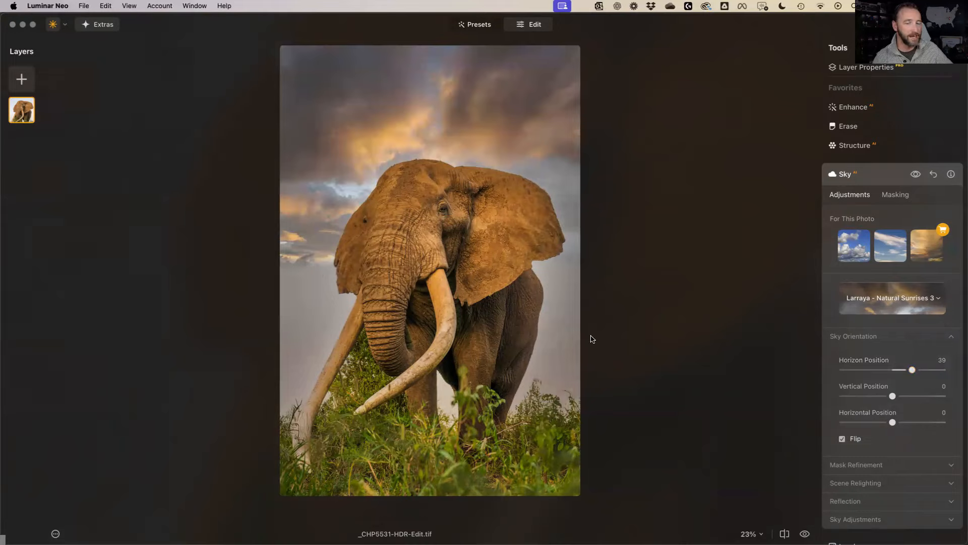
left_click_drag(912, 370, 880, 374)
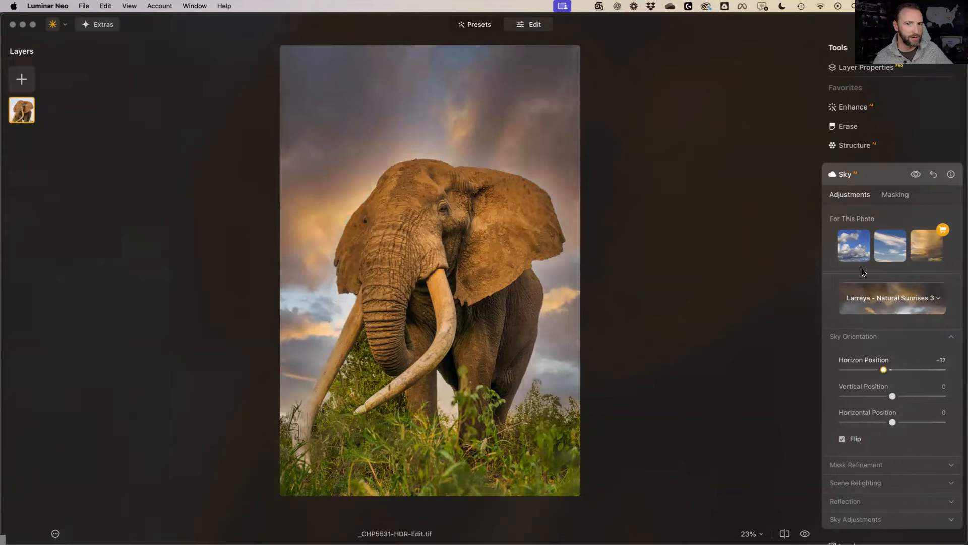
left_click_drag(886, 422, 924, 423)
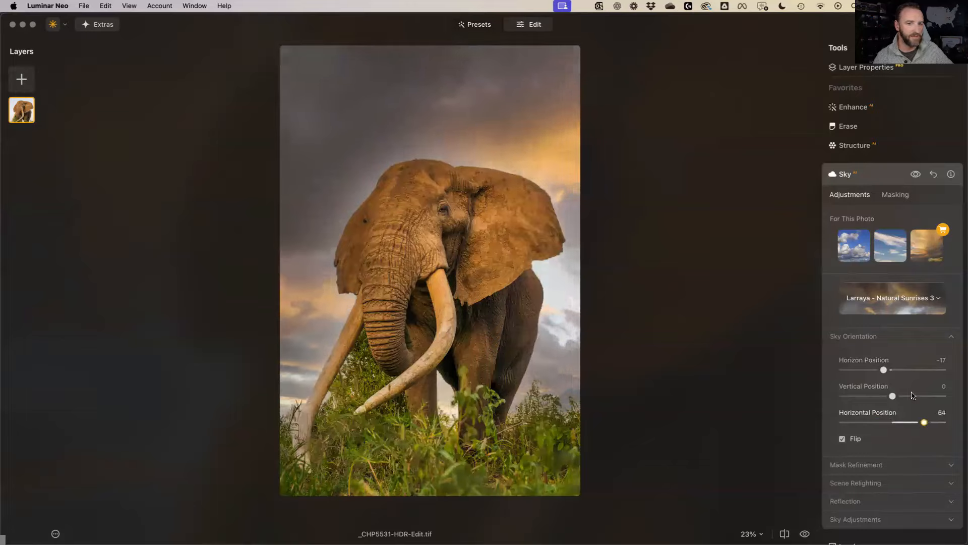
left_click_drag(884, 372, 878, 373)
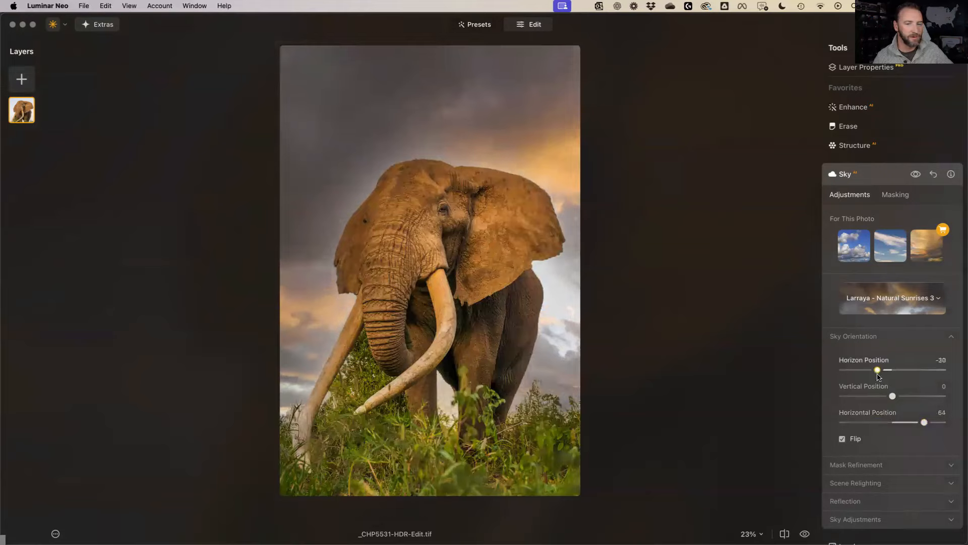
Set Mask Refinement to Global 70 and Close Gaps 16
left_click(868, 465)
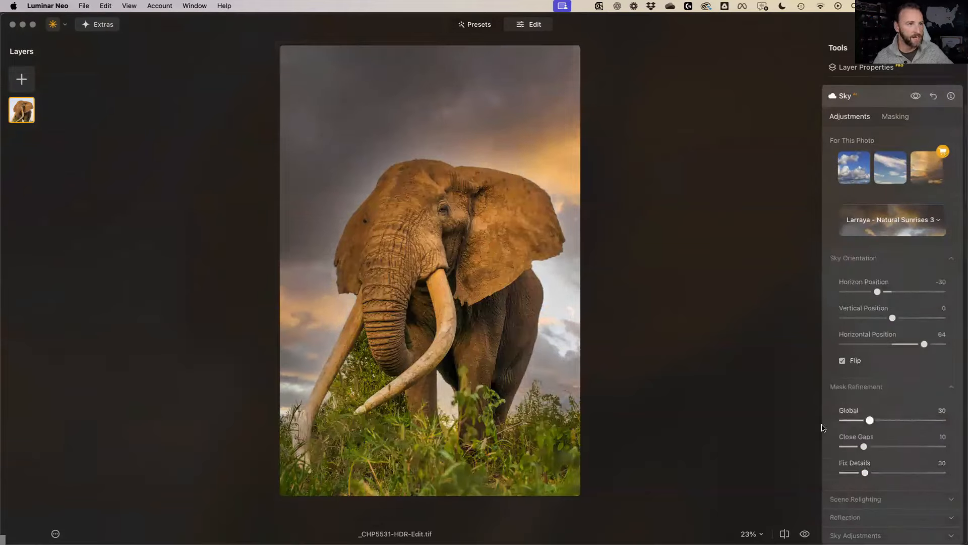
left_click_drag(870, 420, 843, 420)
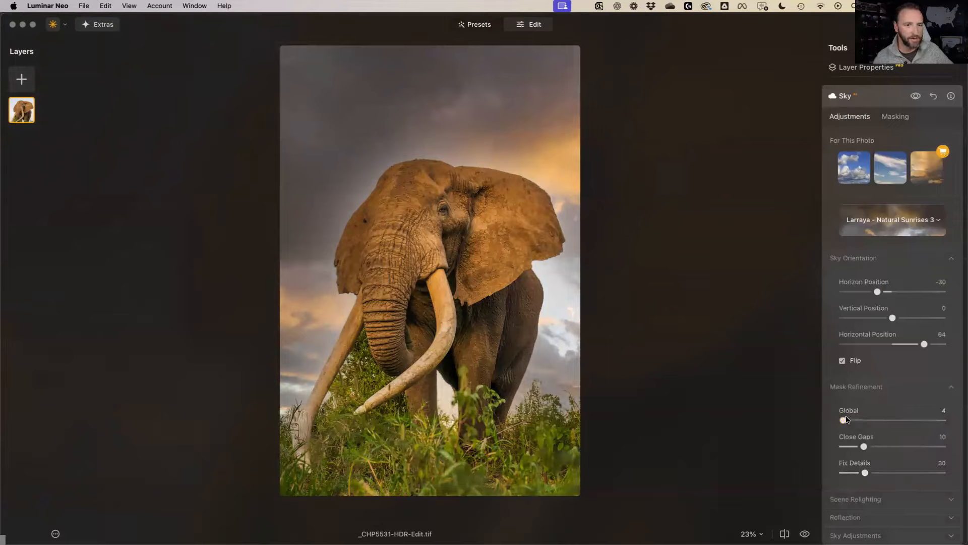
left_click_drag(845, 420, 942, 420)
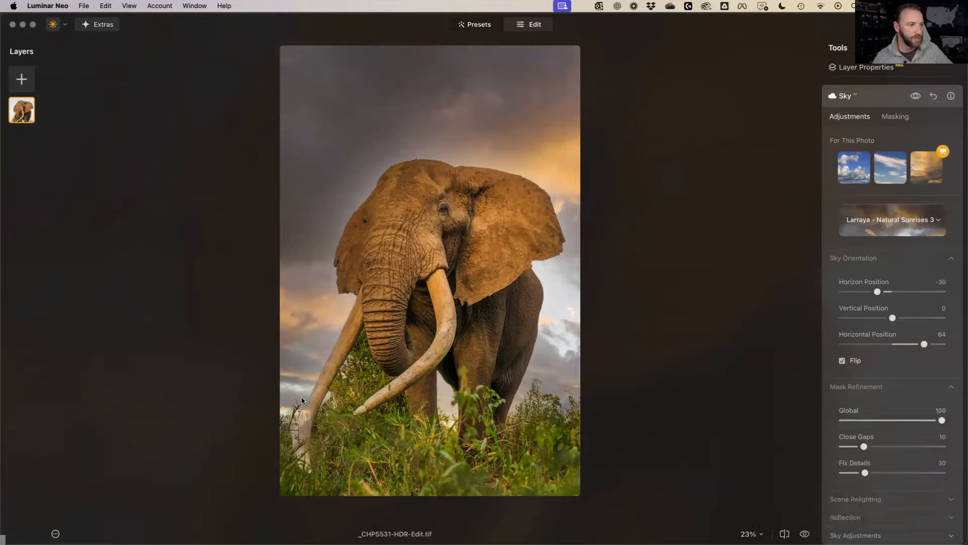
left_click_drag(901, 423, 887, 449)
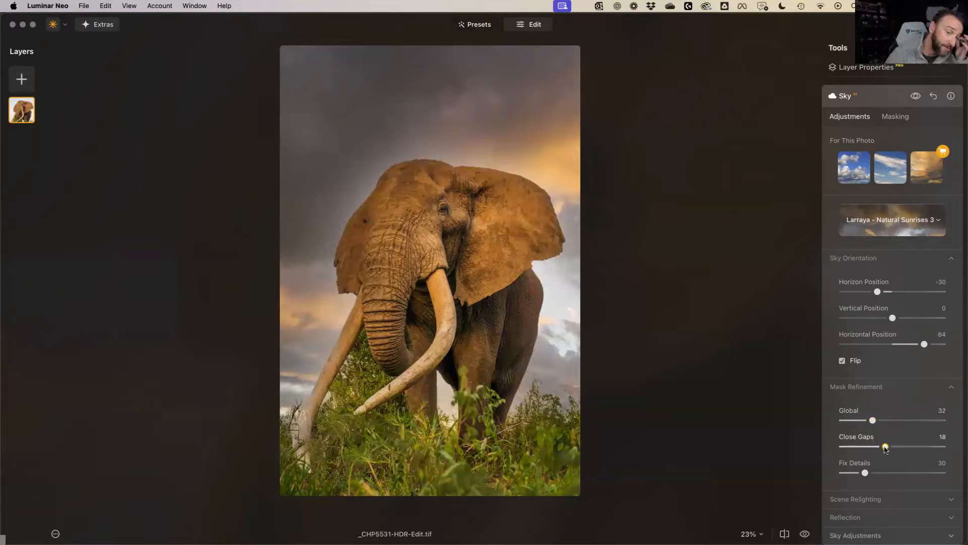
left_click_drag(882, 449, 878, 449)
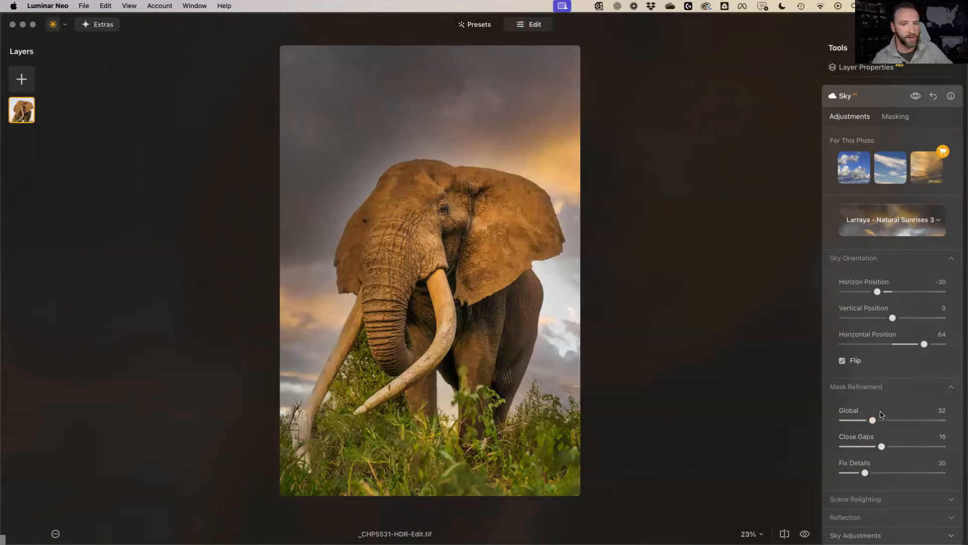
left_click(938, 424)
left_click_drag(776, 427, 912, 445)
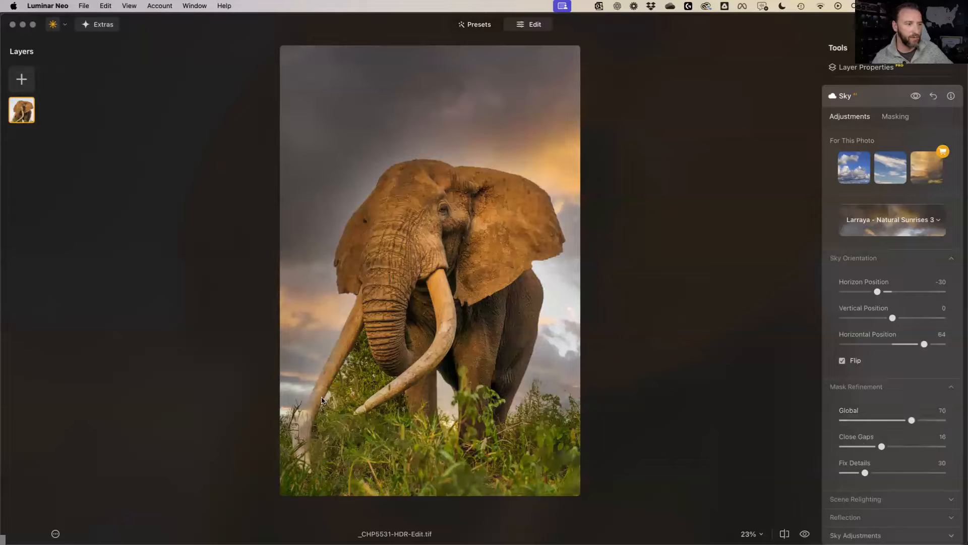
Set Scene Relighting's Relight Strength to 48 after comparing with no relighting
left_click(883, 501)
scroll(862, 464, "down", 5)
left_click_drag(862, 417, 820, 423)
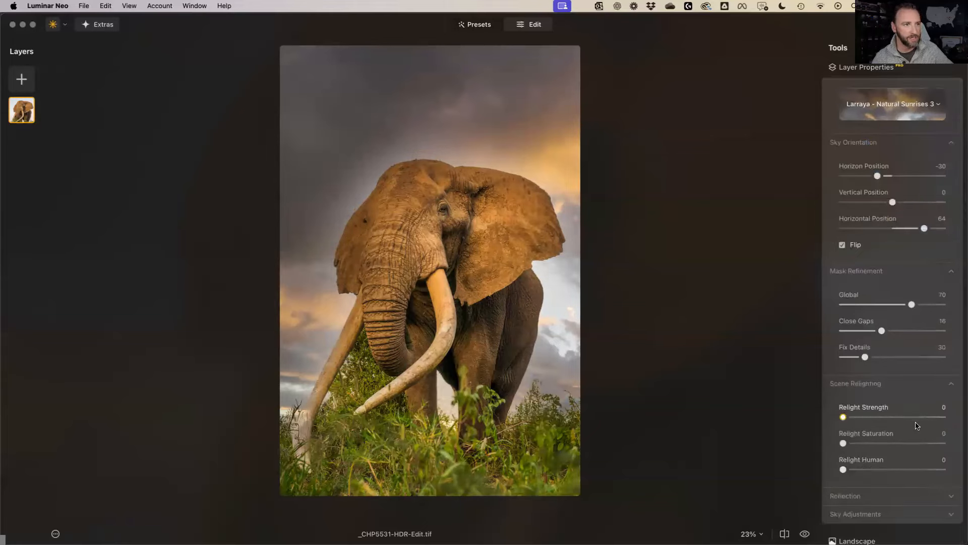
left_click(909, 417)
left_click_drag(909, 417, 874, 445)
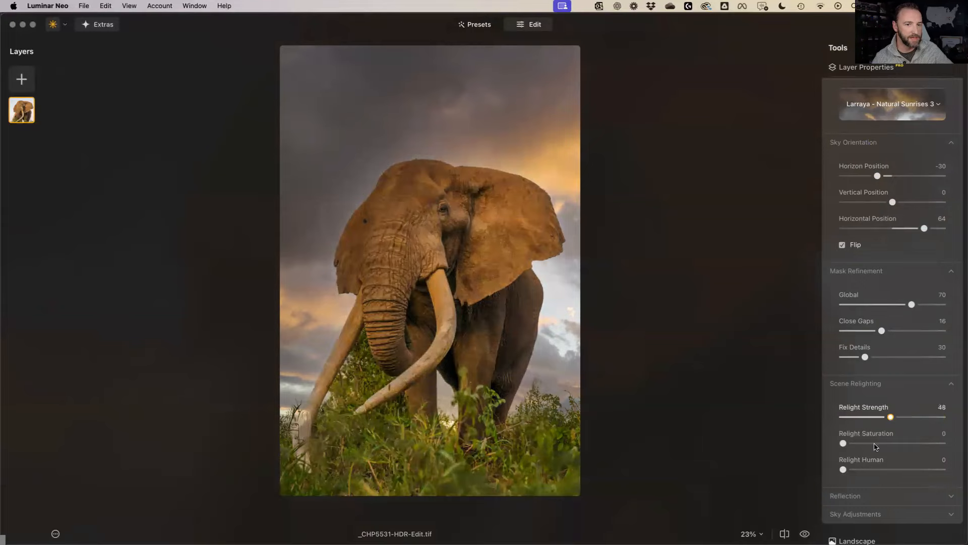
left_click(842, 245)
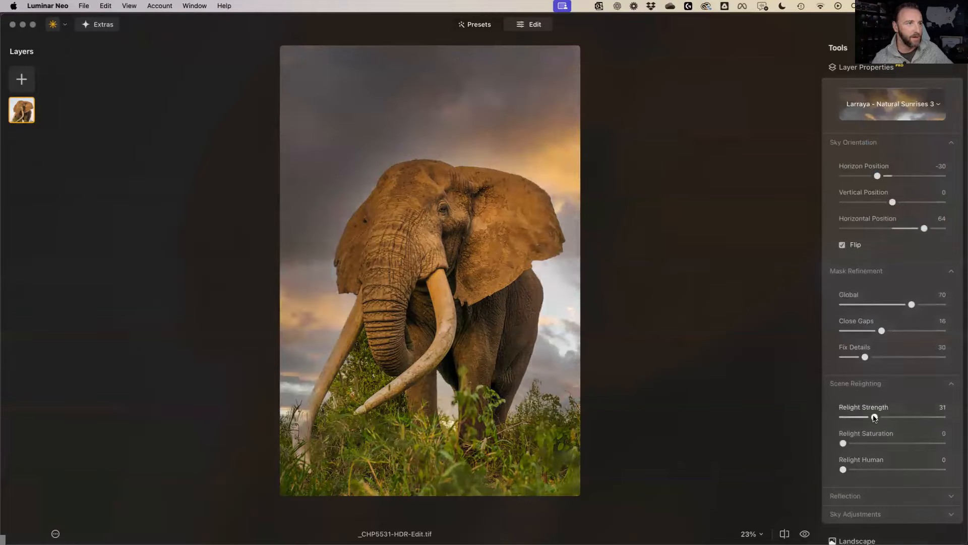
left_click_drag(852, 420, 882, 425)
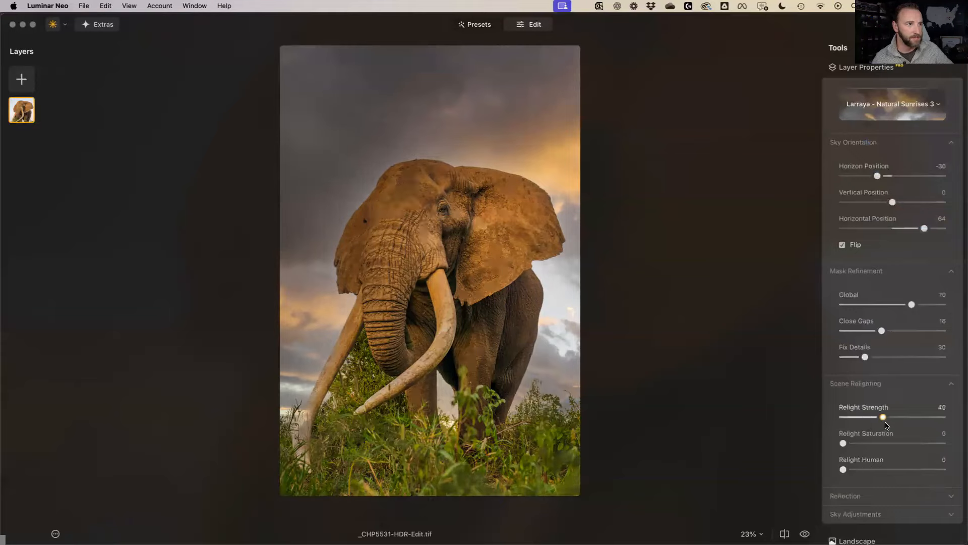
left_click_drag(886, 425, 891, 424)
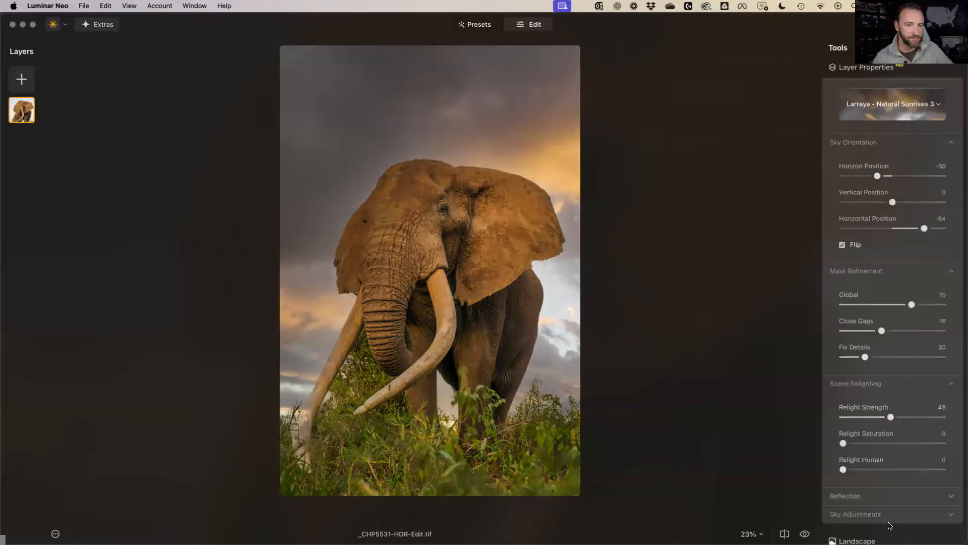
Turn the sky Reflection Amount down to 0
left_click(880, 497)
left_click_drag(891, 529, 793, 529)
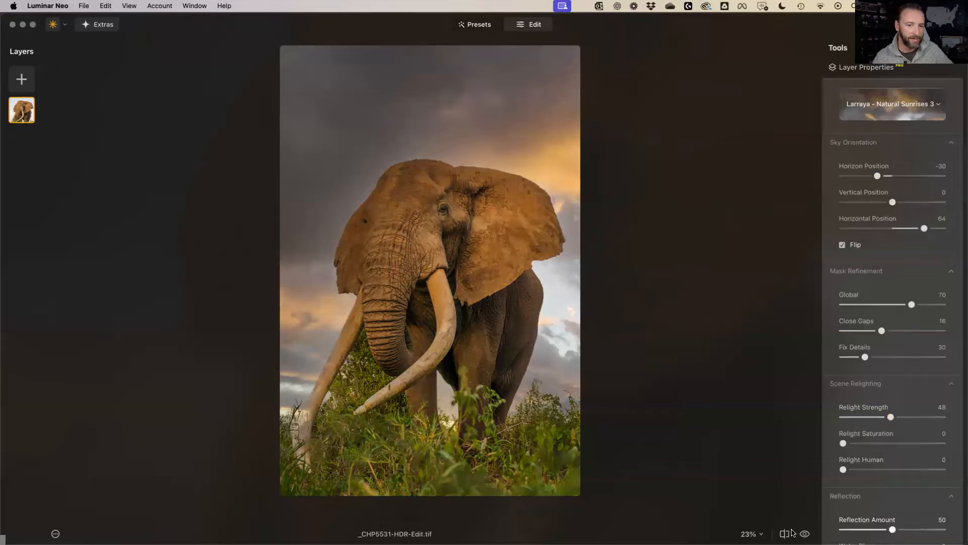
left_click(851, 497)
left_click(855, 514)
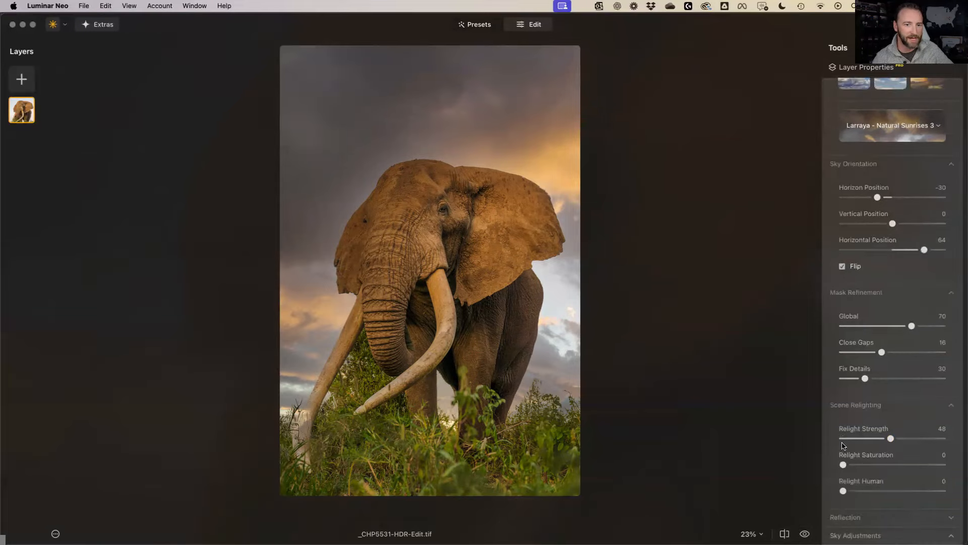
Brighten the replacement sky to 36, set its Warmth to 25, and compare with the original
scroll(843, 445, "down", 4)
scroll(846, 445, "down", 5)
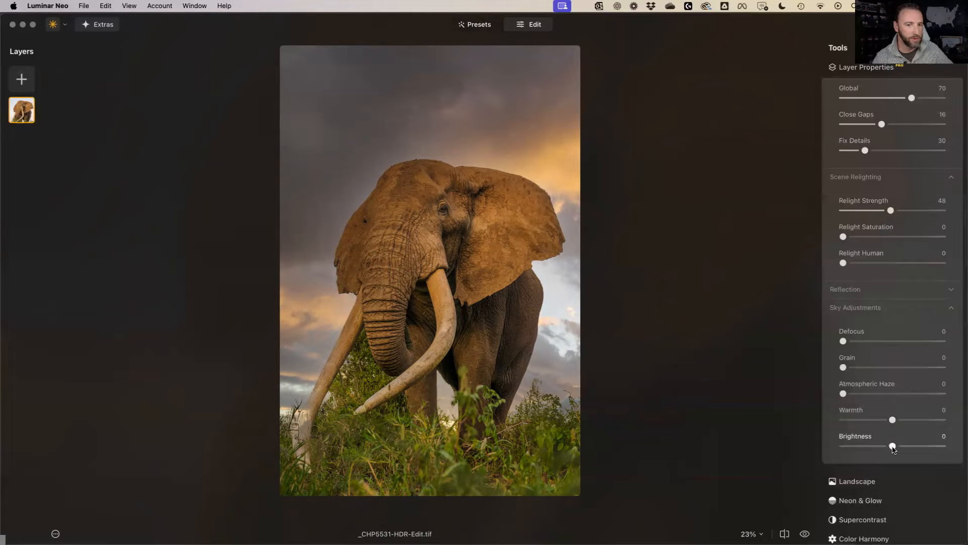
left_click_drag(905, 447, 902, 420)
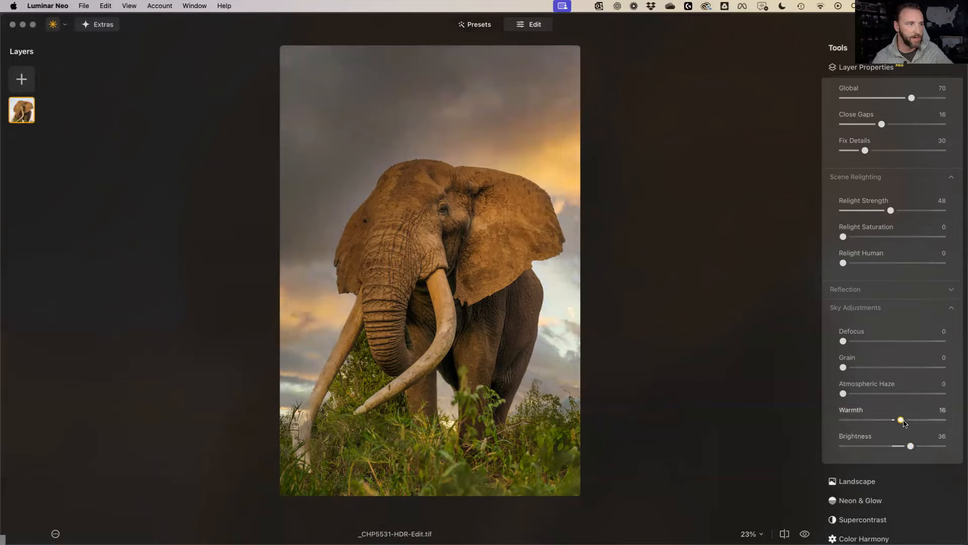
left_click(880, 420)
left_click(877, 426)
left_click(887, 424)
left_click(907, 425)
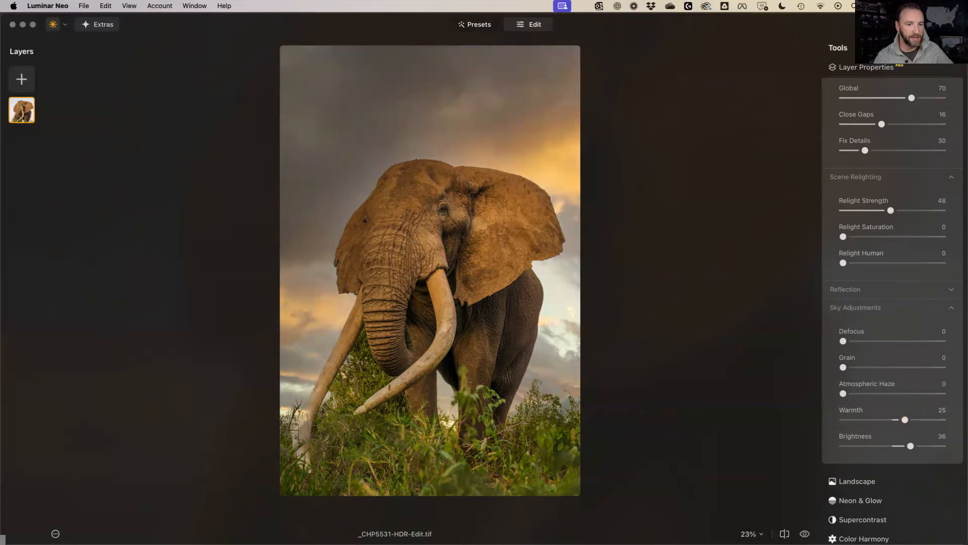
left_click(805, 533)
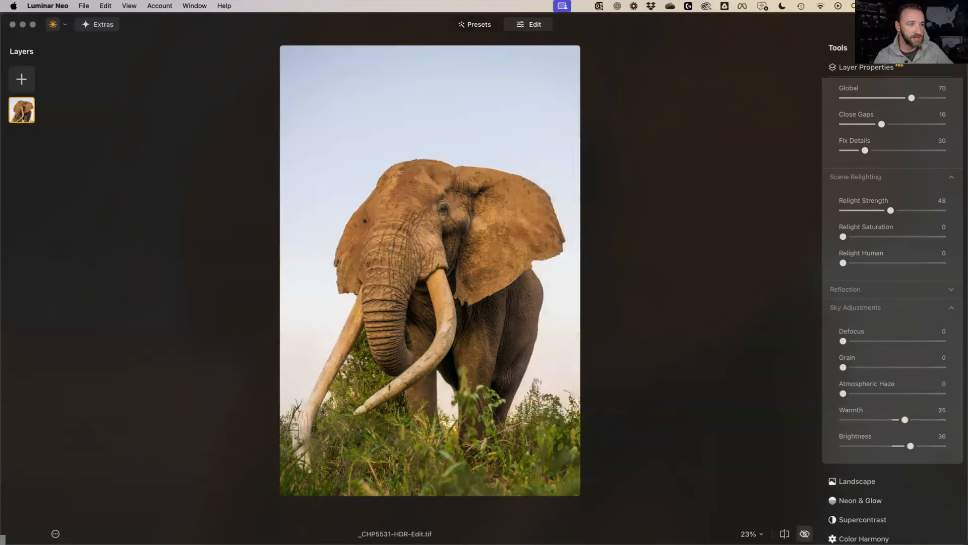
left_click(805, 533)
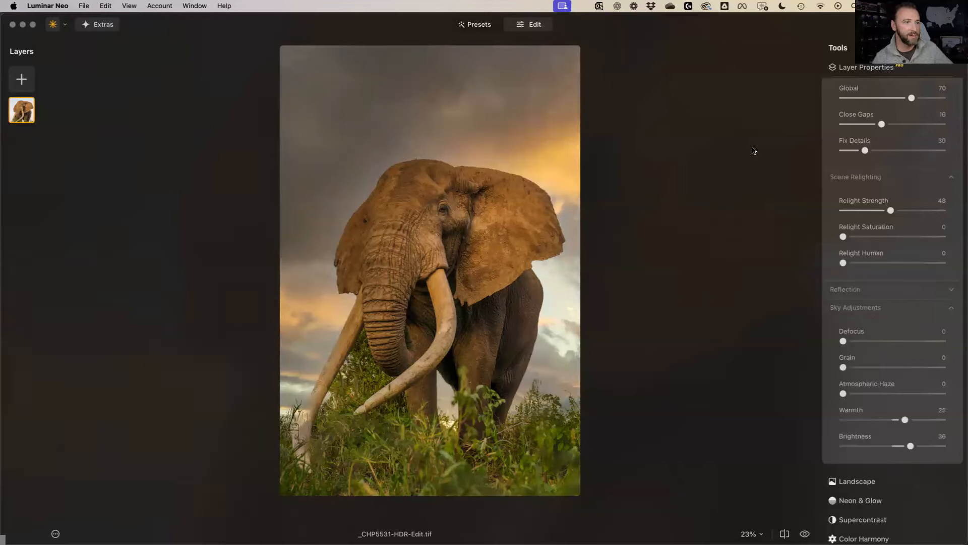
Apply the Luminar edits, zoom in on the left tusk, and paint black on the Neo mask
key("super+s")
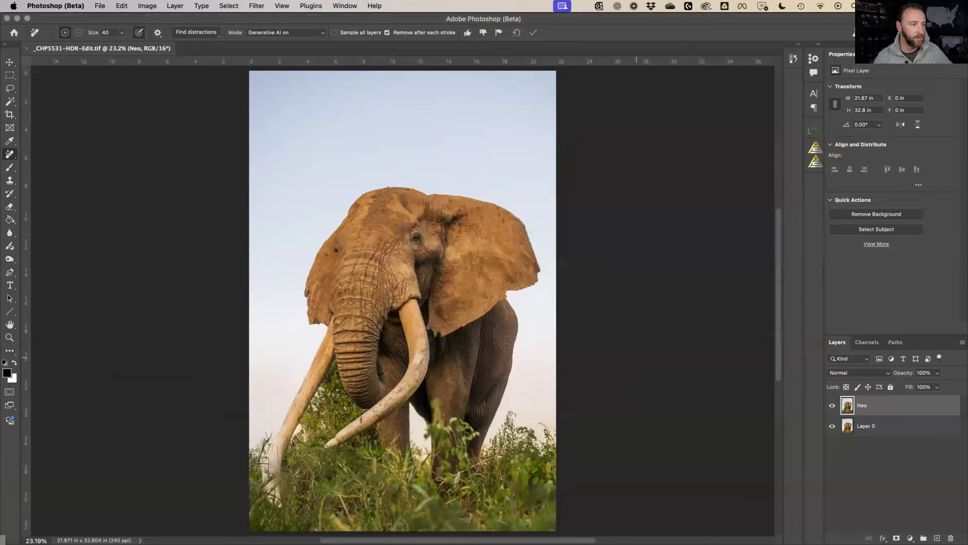
left_click(866, 406)
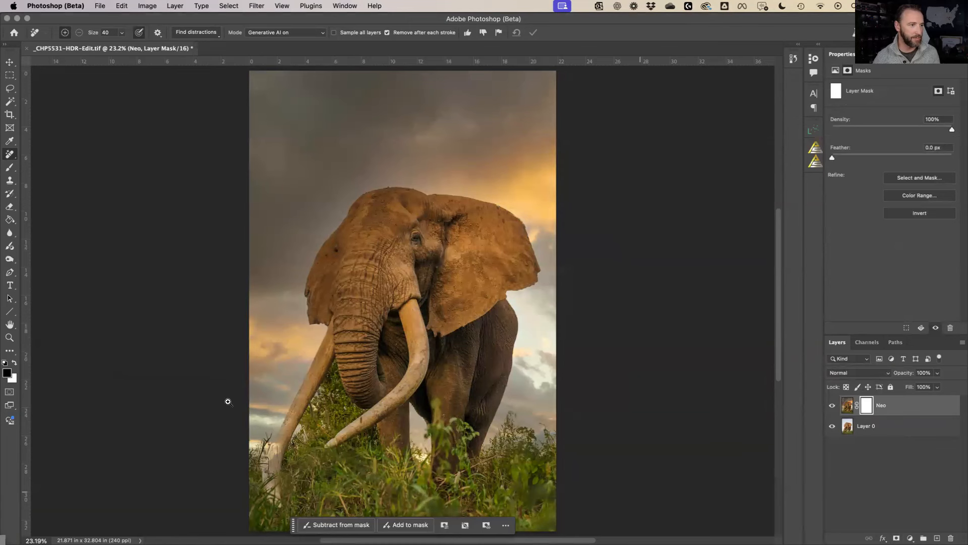
key("z")
left_click_drag(306, 509, 337, 508)
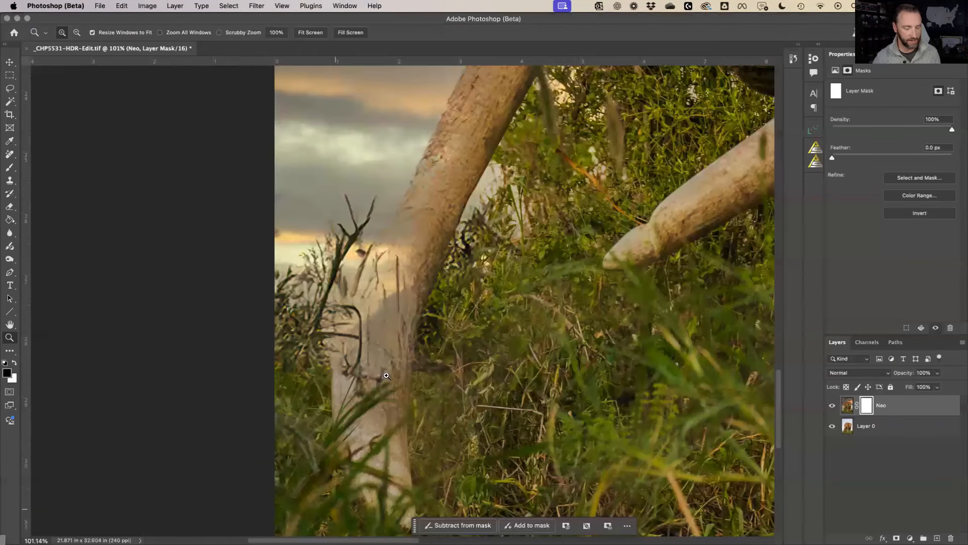
key("b")
mouse_move(401, 256)
left_mouse_down()
mouse_move(388, 298)
mouse_move(376, 287)
mouse_move(387, 252)
mouse_move(337, 352)
mouse_move(388, 295)
mouse_move(420, 285)
mouse_move(396, 387)
mouse_move(404, 511)
mouse_move(356, 492)
mouse_move(374, 492)
mouse_move(368, 471)
mouse_move(393, 464)
mouse_move(370, 420)
mouse_move(345, 444)
mouse_move(358, 447)
mouse_move(336, 384)
mouse_move(338, 351)
mouse_move(370, 352)
mouse_move(392, 318)
mouse_move(388, 466)
mouse_move(372, 355)
mouse_move(368, 401)
mouse_move(354, 387)
mouse_move(367, 408)
left_mouse_up()
Mask the Neo layer up the left tusk's edges with straight strokes toward the trunk
left_click_drag(439, 236, 431, 263)
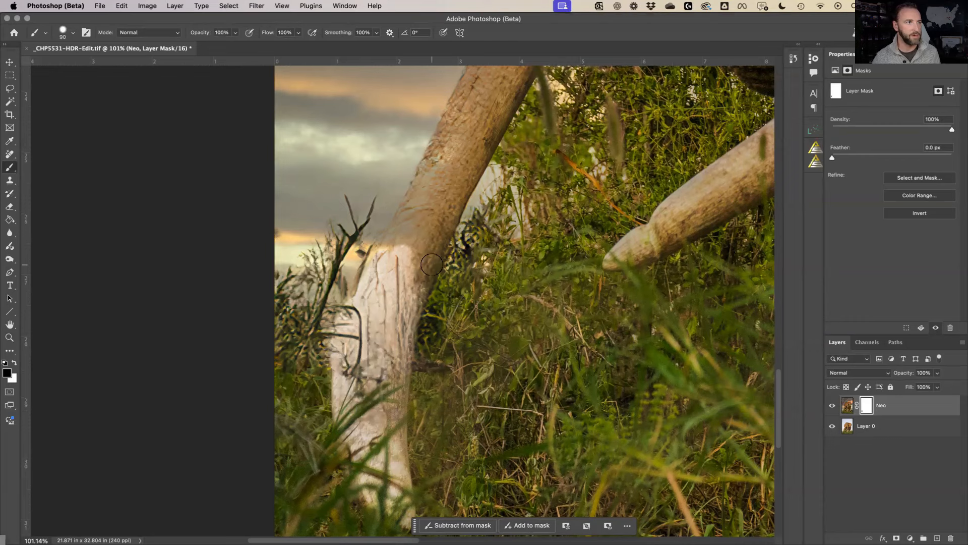
scroll(431, 265, "up", 4)
left_click_drag(392, 346, 465, 195)
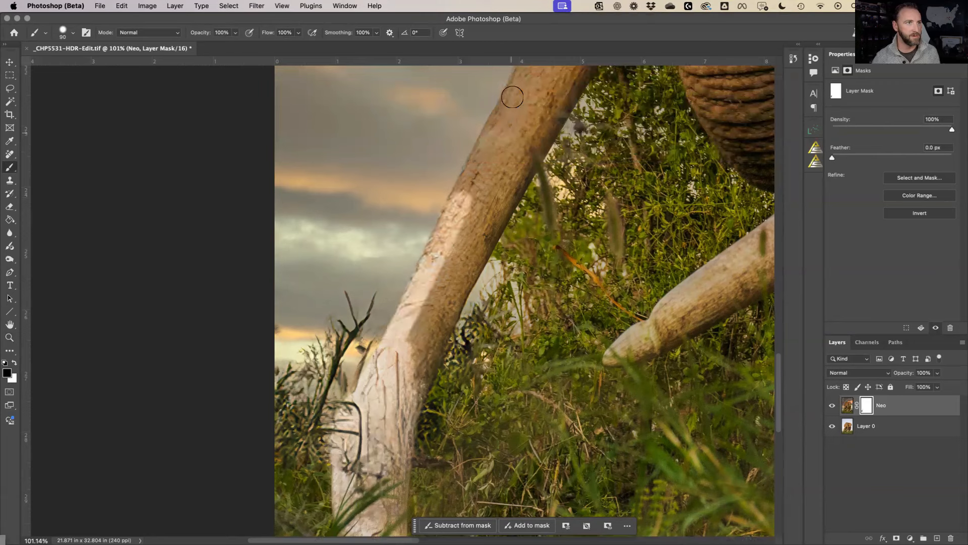
left_click_drag(509, 97, 481, 164)
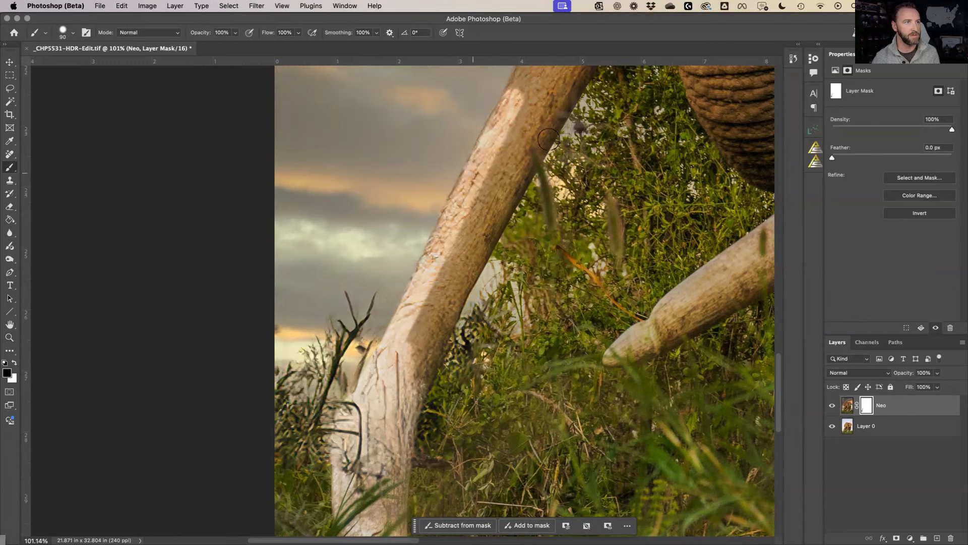
scroll(512, 235, "up", 5)
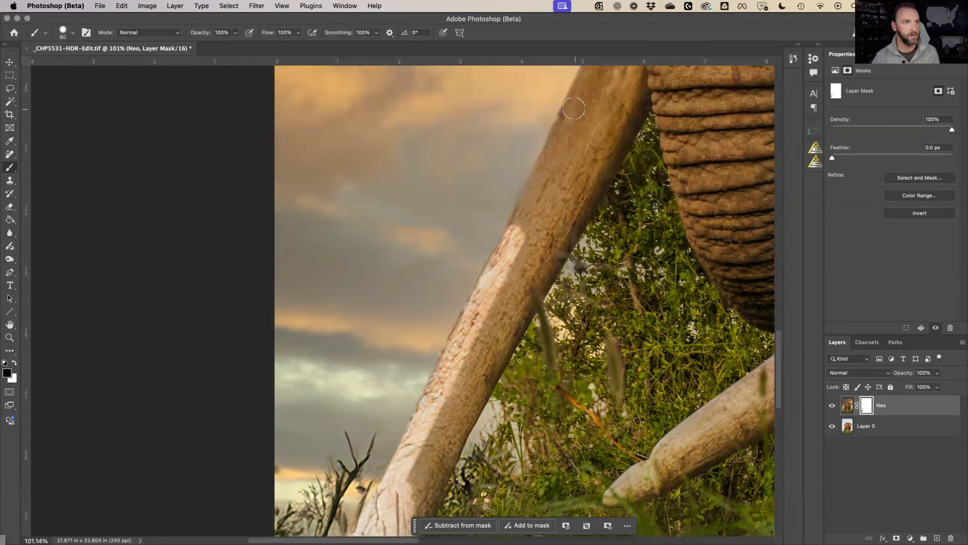
left_click_drag(574, 109, 608, 83)
scroll(614, 100, "up", 3)
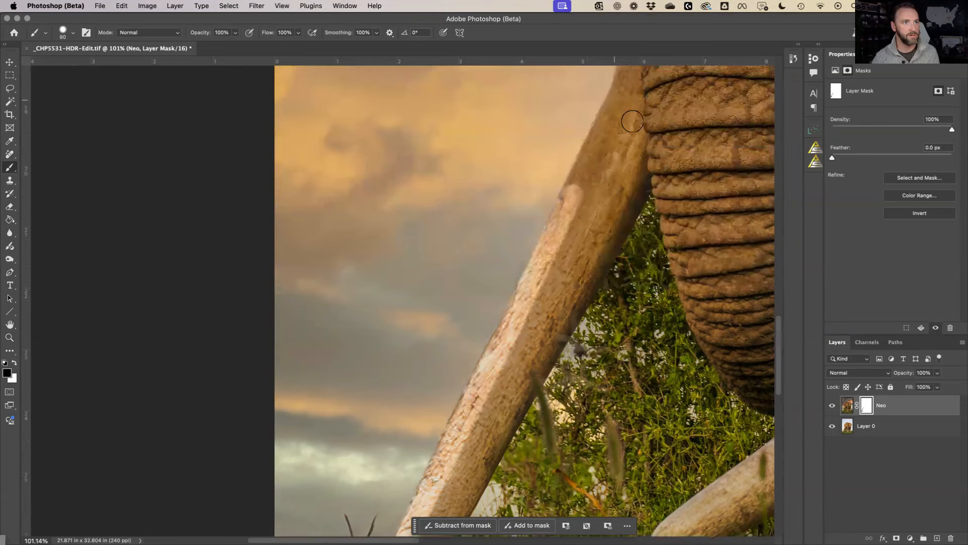
scroll(625, 121, "up", 2)
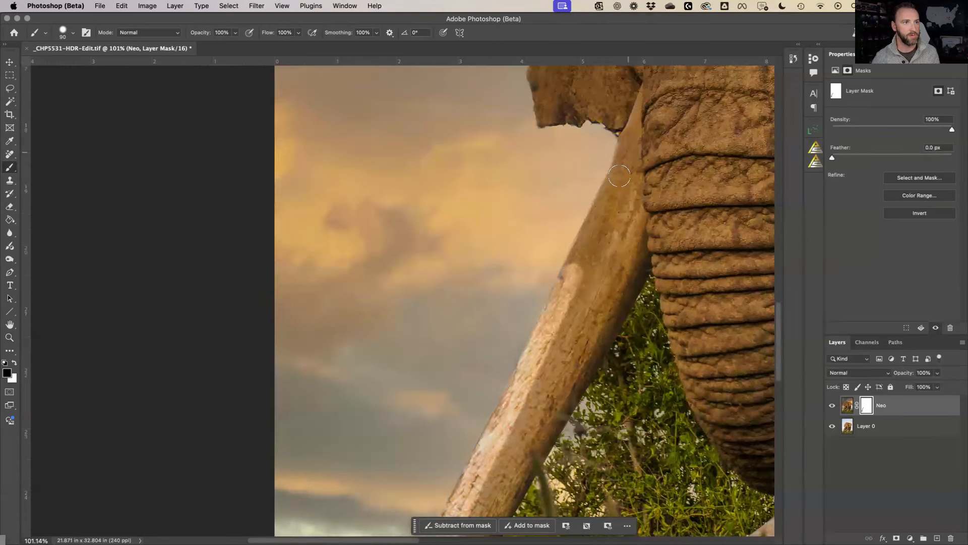
left_click(622, 169, "shift")
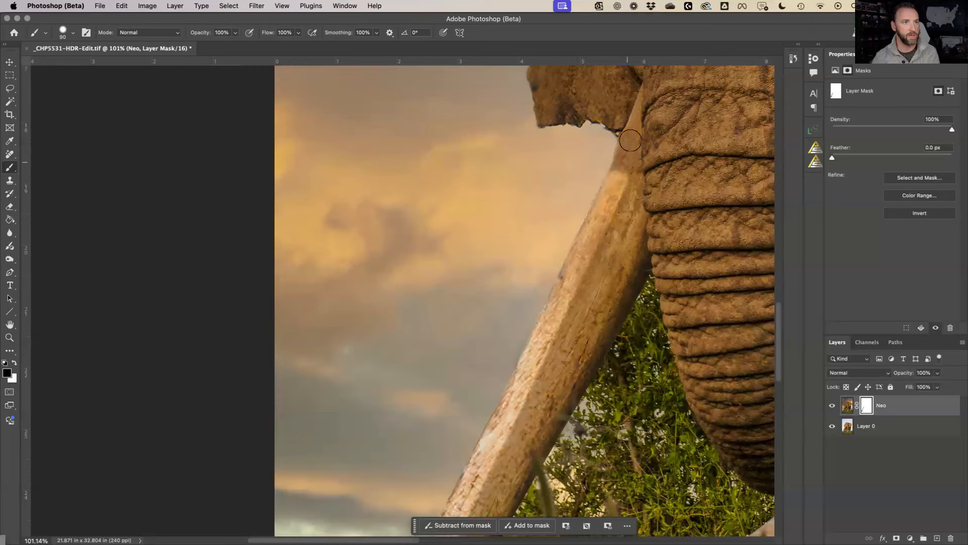
left_click(628, 149, "shift")
left_click(640, 108, "shift")
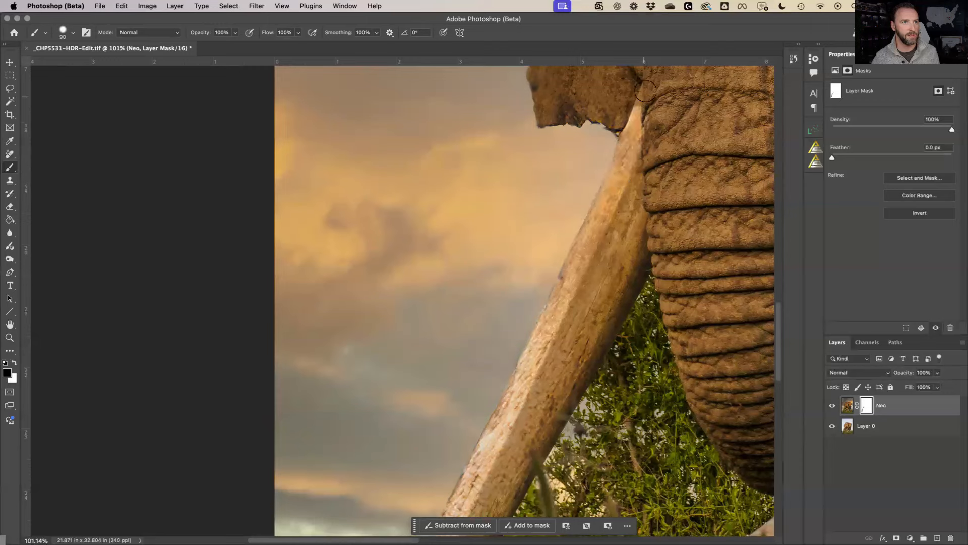
Mask the tusk edge by the trunk and paint away the dark streaks along the tusk
key("x")
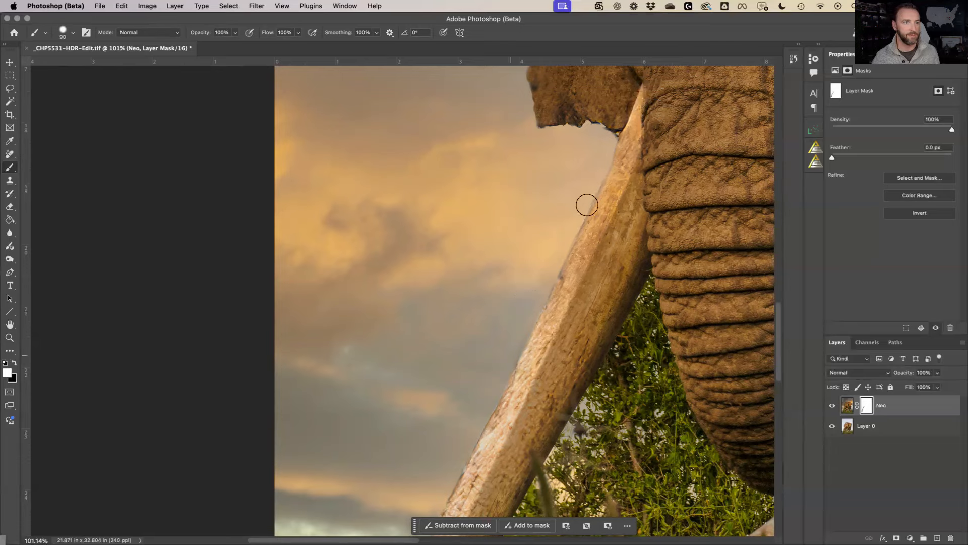
key("x")
left_click_drag(632, 210, 641, 269)
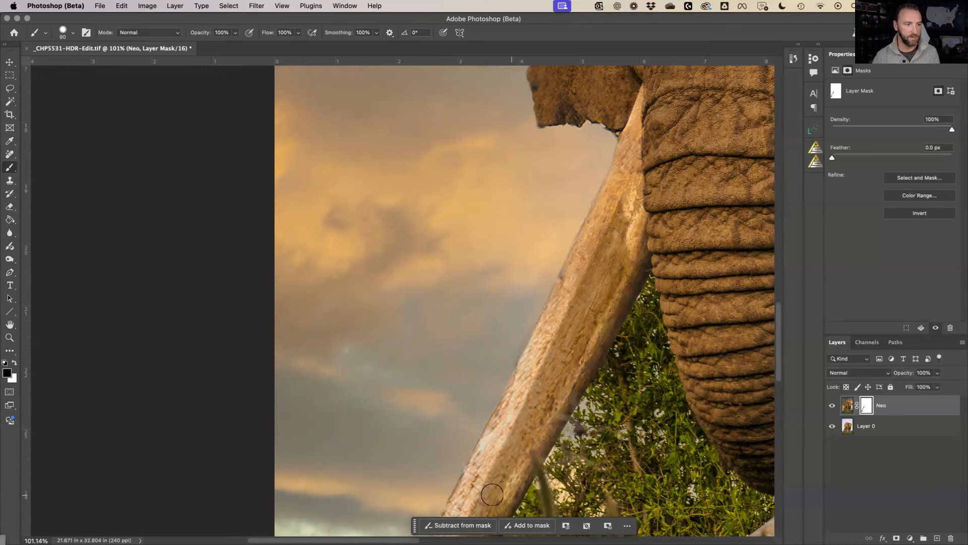
scroll(492, 499, "down", 1)
scroll(478, 439, "down", 5)
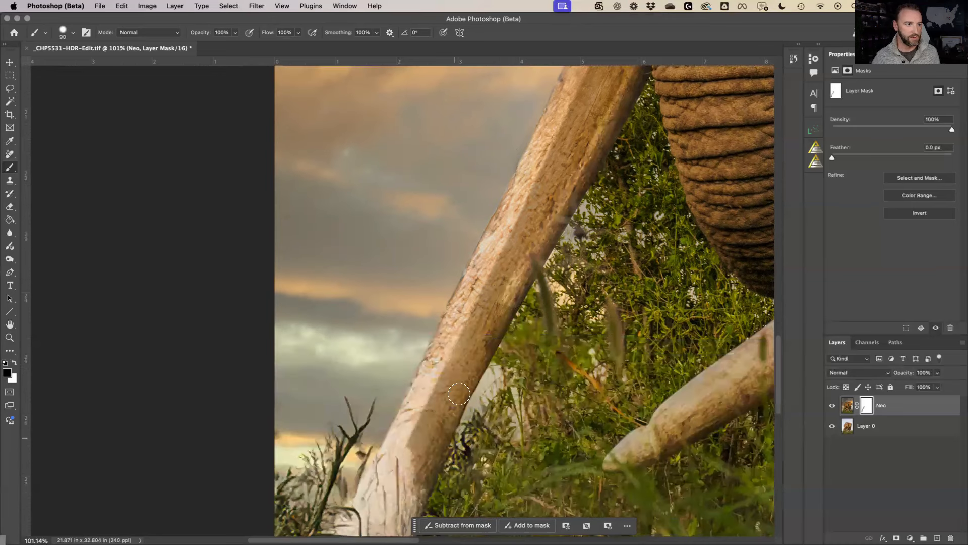
mouse_move(459, 388)
left_mouse_down()
mouse_move(401, 516)
mouse_move(423, 475)
mouse_move(413, 505)
mouse_move(429, 400)
mouse_move(417, 429)
mouse_move(496, 286)
mouse_move(517, 214)
mouse_move(474, 319)
mouse_move(535, 202)
mouse_move(494, 295)
mouse_move(567, 160)
mouse_move(541, 222)
mouse_move(589, 139)
mouse_move(558, 144)
mouse_move(507, 232)
mouse_move(540, 187)
mouse_move(561, 192)
left_mouse_up()
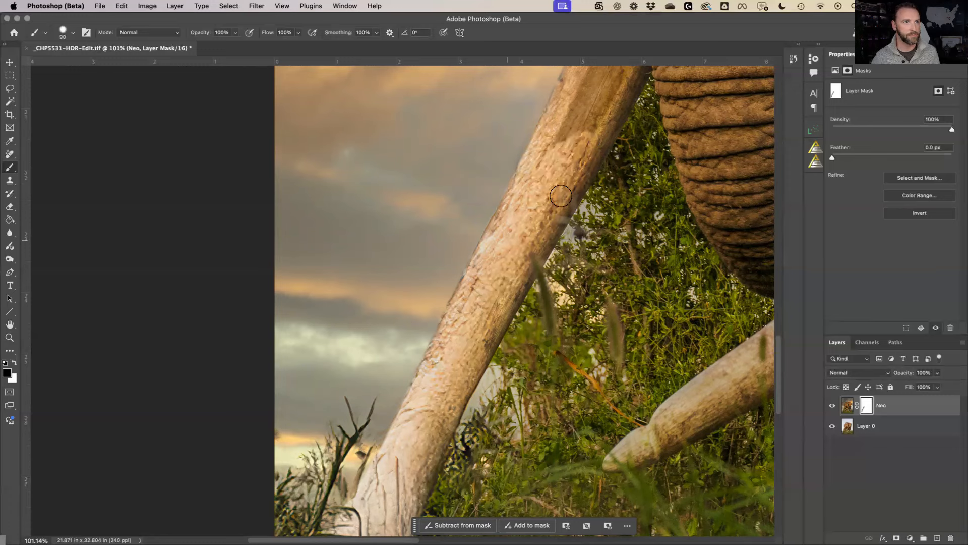
scroll(611, 161, "up", 3)
left_click_drag(616, 123, 617, 175)
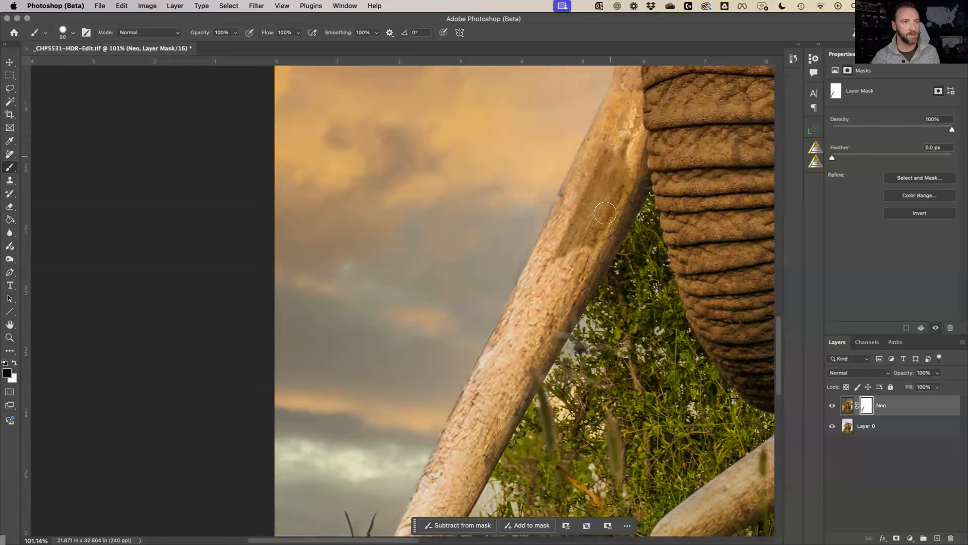
left_click_drag(606, 213, 578, 258)
left_click_drag(610, 150, 542, 282)
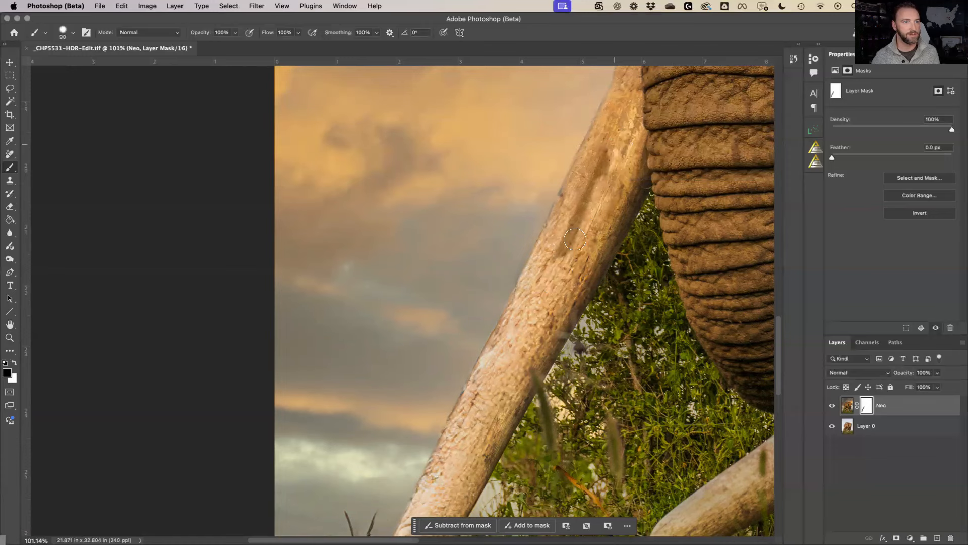
left_click_drag(575, 239, 611, 139)
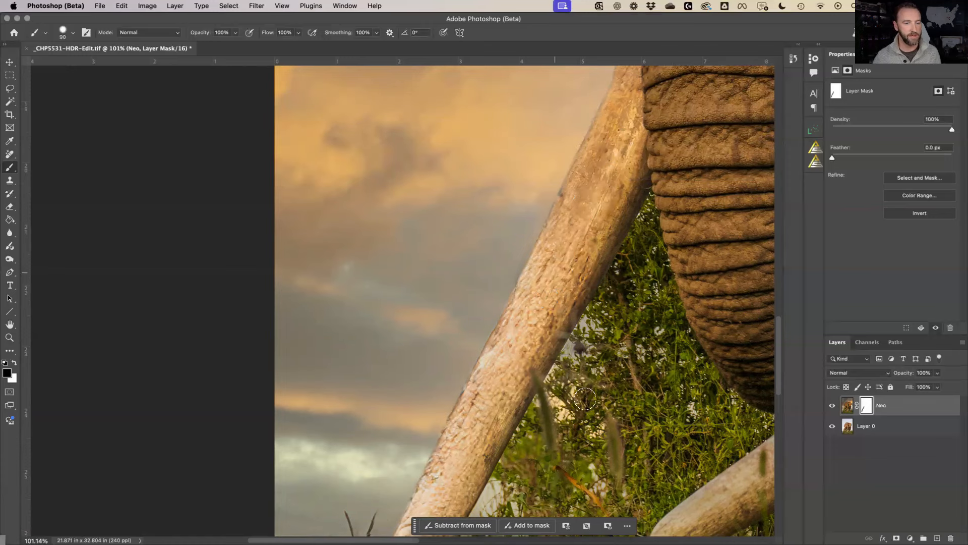
scroll(584, 395, "right", 5)
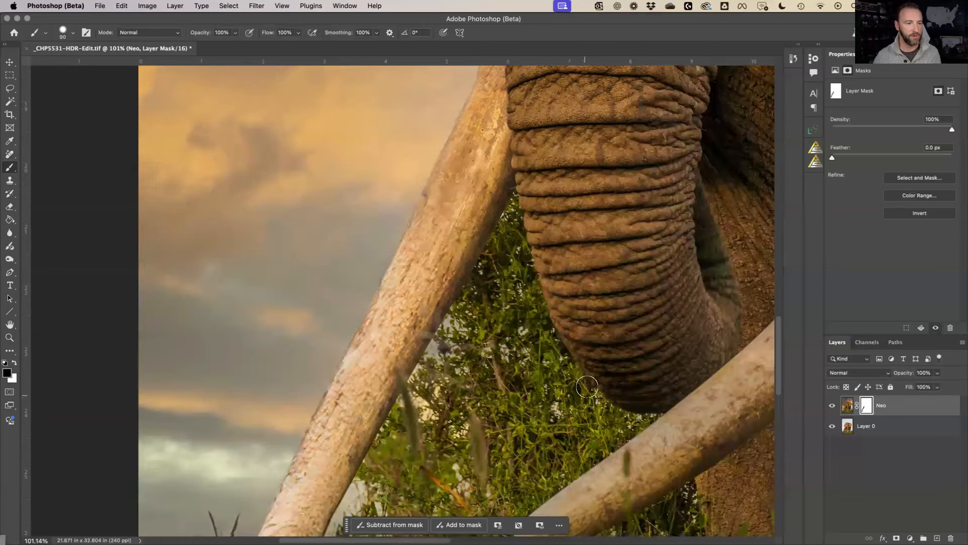
Paint the Neo mask over the lower right tusk to restore its original colour
scroll(584, 395, "right", 3)
scroll(464, 408, "down", 4)
mouse_move(466, 417)
left_mouse_down()
mouse_move(396, 465)
mouse_move(405, 478)
mouse_move(634, 339)
mouse_move(569, 387)
left_mouse_up()
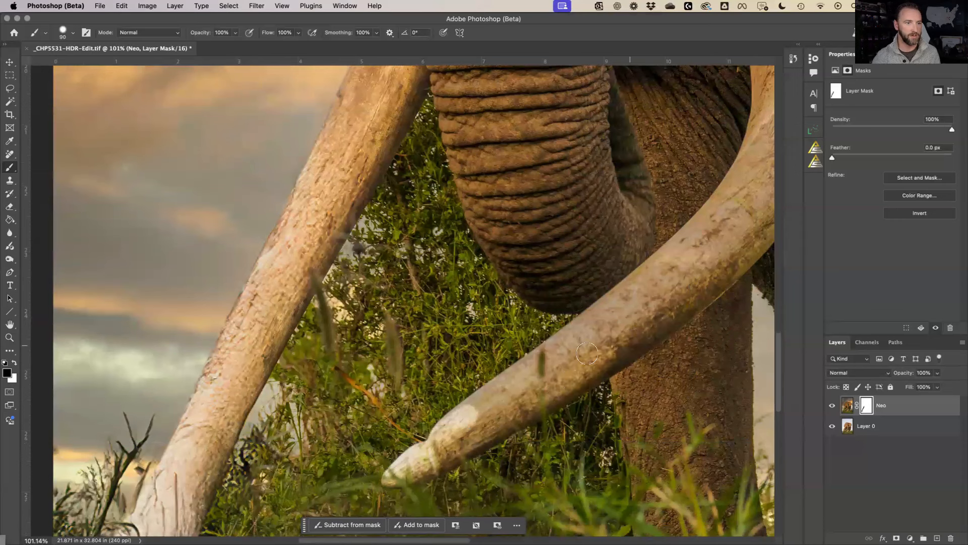
left_click_drag(590, 331, 583, 344)
left_click_drag(462, 417, 585, 323)
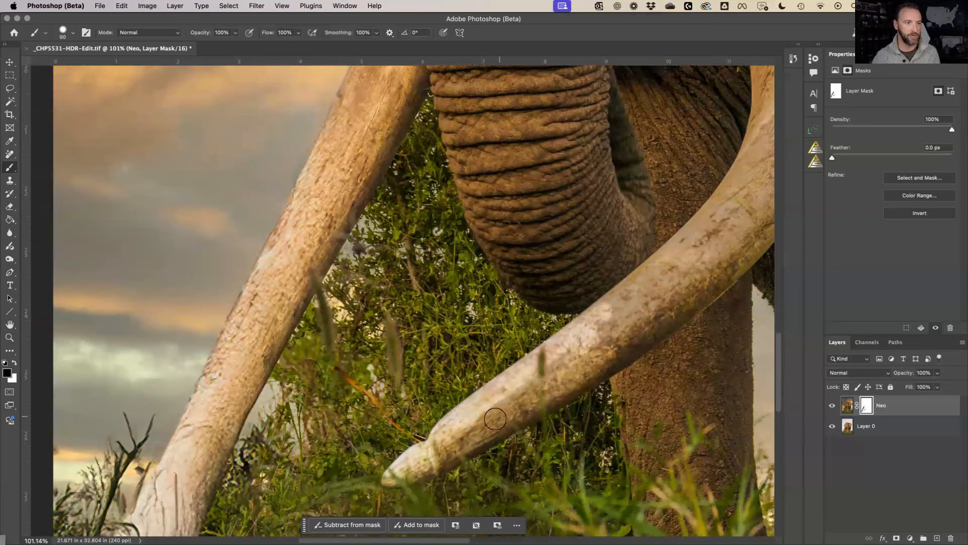
left_click_drag(495, 419, 558, 359)
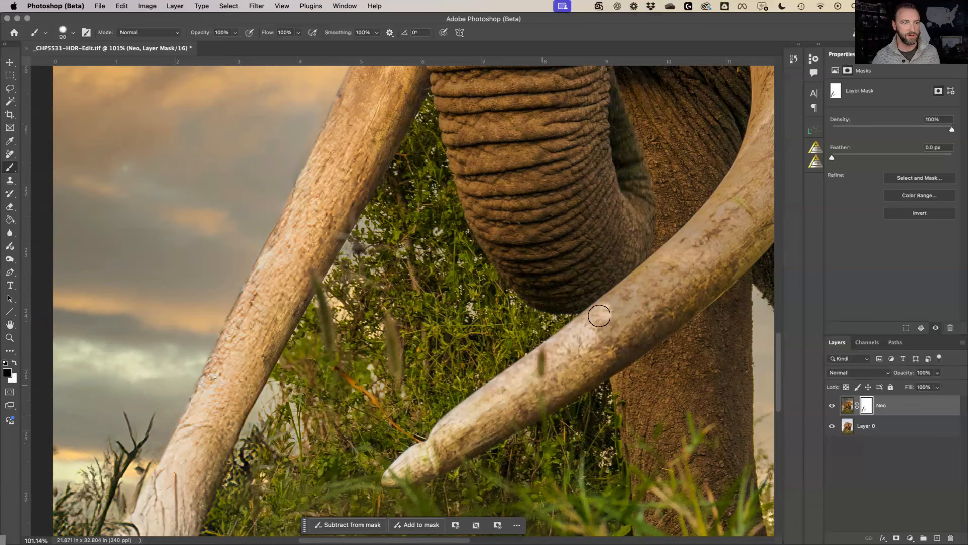
mouse_move(672, 248)
left_mouse_down()
mouse_move(761, 146)
mouse_move(672, 280)
mouse_move(599, 352)
left_mouse_up()
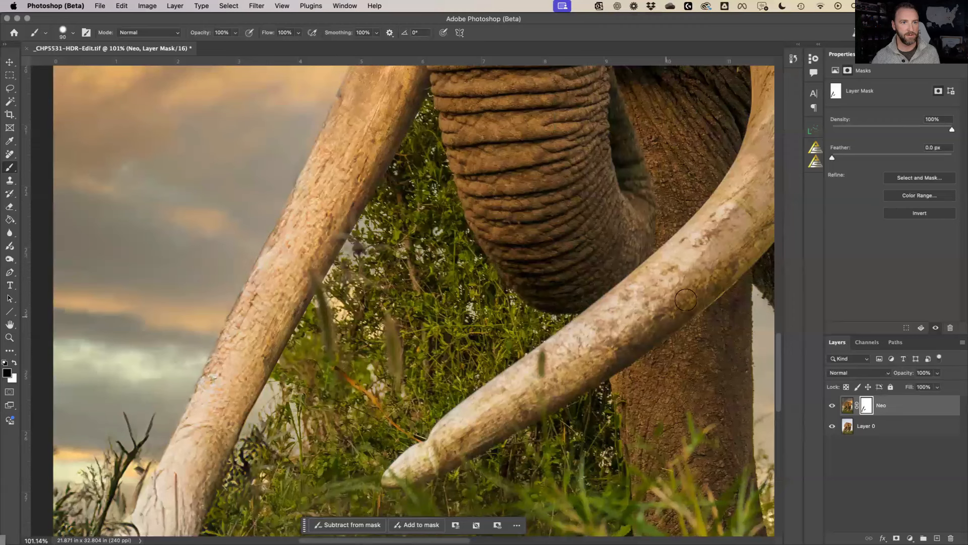
mouse_move(773, 218)
left_mouse_down()
mouse_move(713, 270)
mouse_move(728, 230)
left_mouse_up()
mouse_move(646, 312)
left_mouse_down()
mouse_move(693, 283)
mouse_move(718, 246)
left_mouse_up()
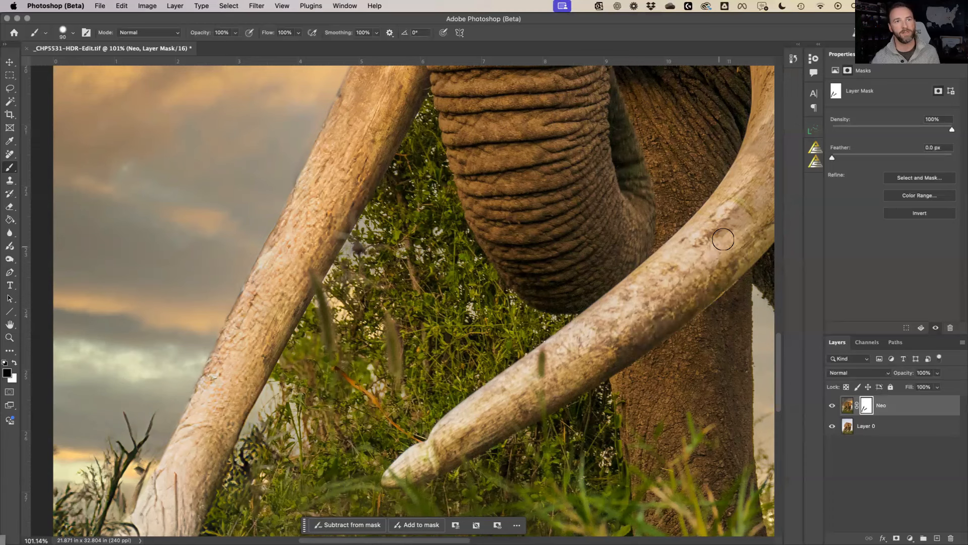
Extend the mask up the right tusk to its base, then fit the image on screen
scroll(723, 240, "up", 5)
scroll(671, 282, "right", 7)
mouse_move(594, 340)
left_mouse_down()
mouse_move(644, 310)
mouse_move(633, 336)
mouse_move(675, 242)
mouse_move(672, 140)
left_mouse_up()
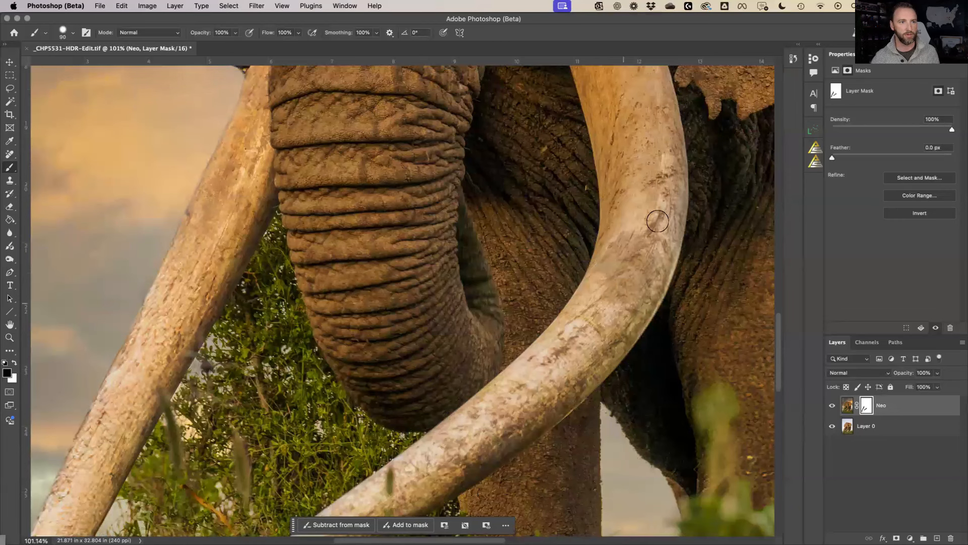
mouse_move(658, 221)
left_mouse_down()
mouse_move(638, 227)
mouse_move(590, 294)
mouse_move(609, 274)
mouse_move(601, 313)
left_mouse_up()
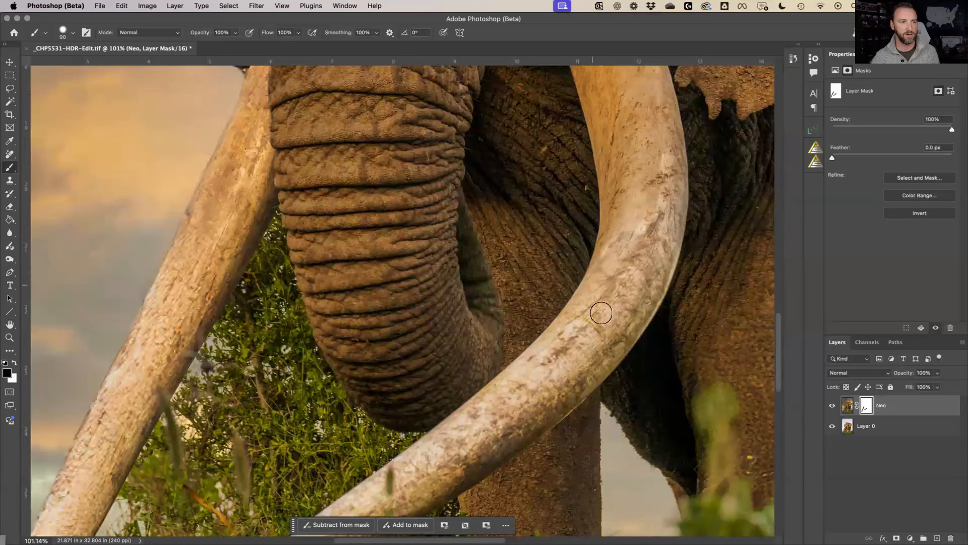
scroll(640, 270, "up", 3)
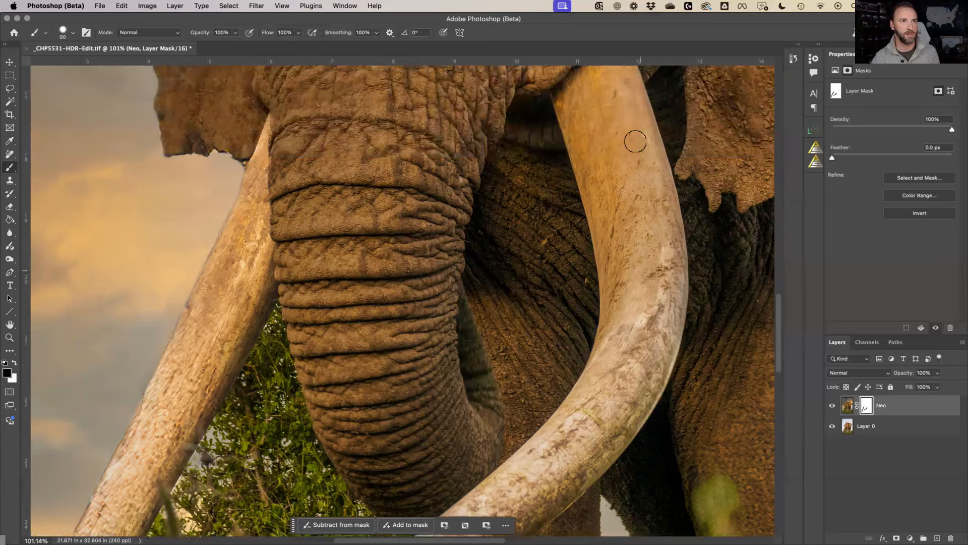
scroll(636, 141, "up", 1)
mouse_move(575, 122)
left_mouse_down()
mouse_move(578, 215)
mouse_move(608, 290)
left_mouse_up()
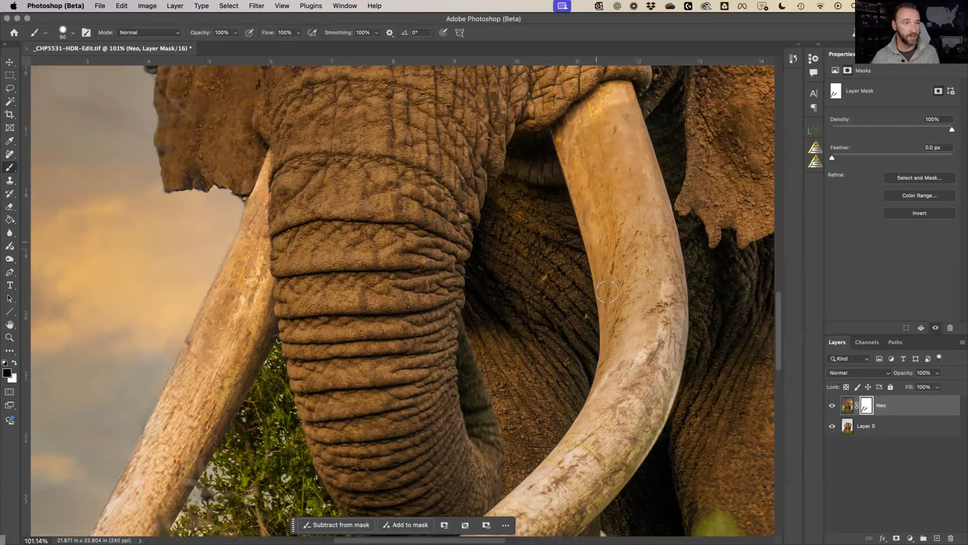
mouse_move(611, 327)
left_mouse_down()
mouse_move(616, 392)
mouse_move(613, 367)
mouse_move(599, 401)
mouse_move(624, 350)
mouse_move(629, 247)
mouse_move(629, 340)
mouse_move(655, 280)
mouse_move(650, 353)
mouse_move(648, 344)
mouse_move(627, 376)
mouse_move(659, 257)
mouse_move(673, 329)
mouse_move(677, 288)
mouse_move(650, 137)
mouse_move(650, 172)
left_mouse_up()
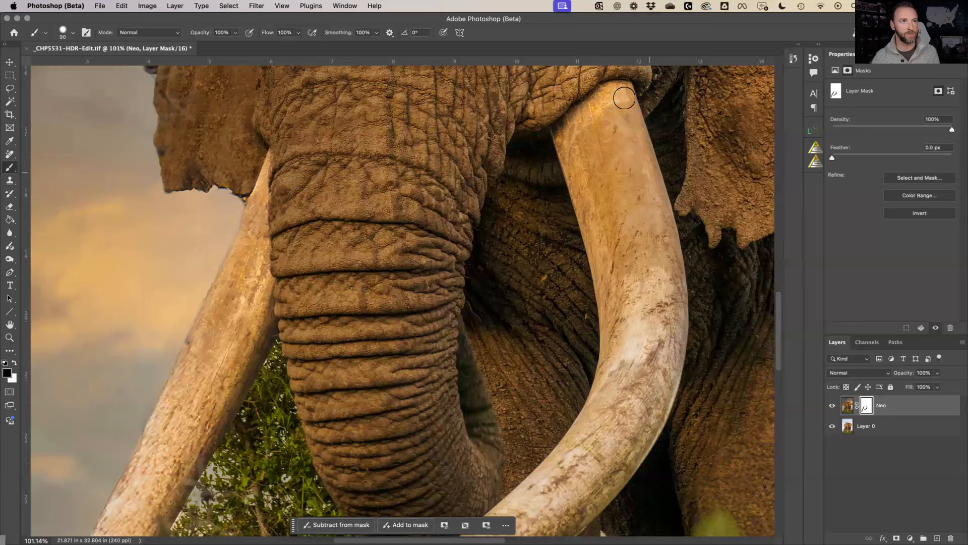
mouse_move(624, 97)
left_mouse_down()
mouse_move(621, 148)
mouse_move(604, 137)
mouse_move(585, 161)
mouse_move(593, 231)
mouse_move(592, 154)
mouse_move(610, 159)
mouse_move(614, 183)
mouse_move(627, 183)
mouse_move(622, 135)
mouse_move(598, 152)
mouse_move(643, 218)
mouse_move(649, 301)
mouse_move(649, 217)
mouse_move(648, 291)
mouse_move(629, 178)
mouse_move(620, 182)
mouse_move(622, 276)
mouse_move(604, 177)
mouse_move(633, 296)
mouse_move(625, 252)
left_mouse_up()
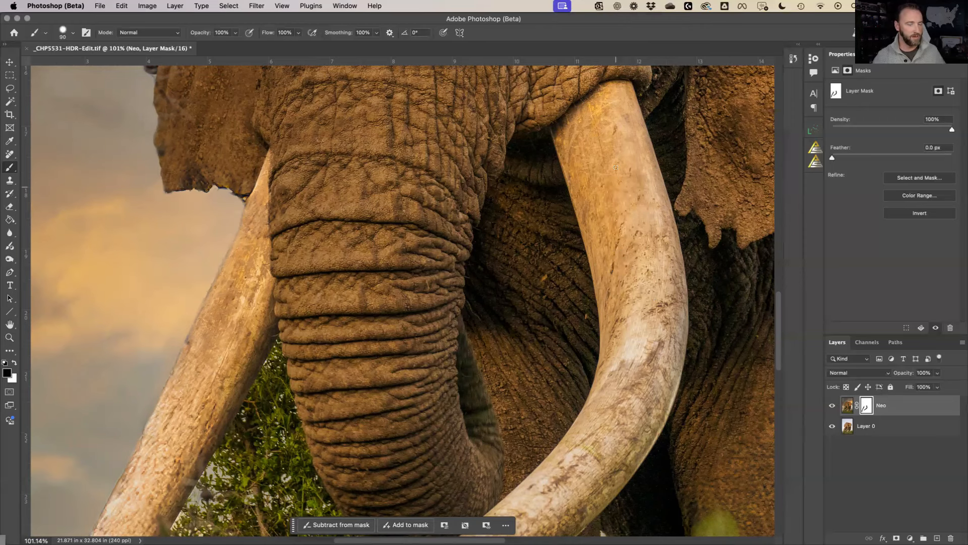
key("super+0")
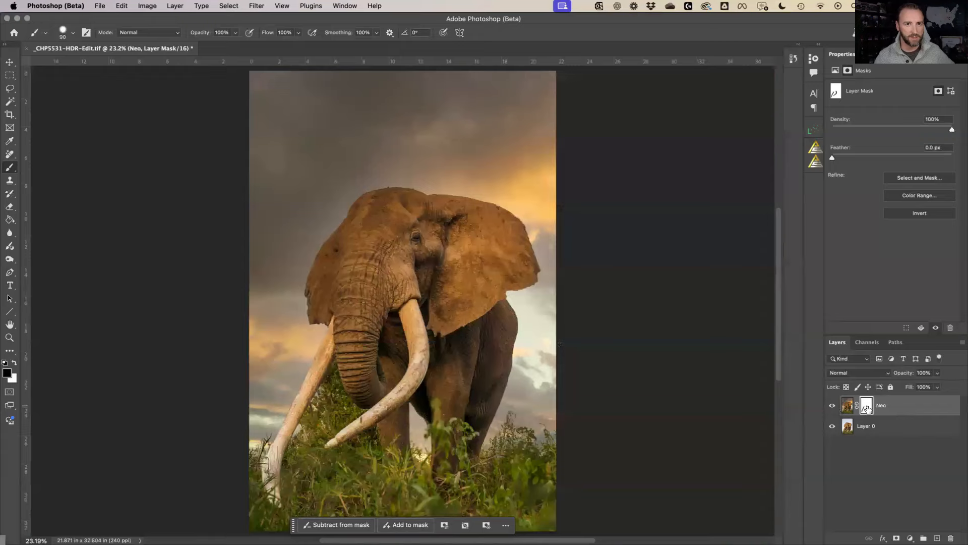
Toggle the Neo layer mask off and back on, save the document, and select Layer 0
right_click(867, 408)
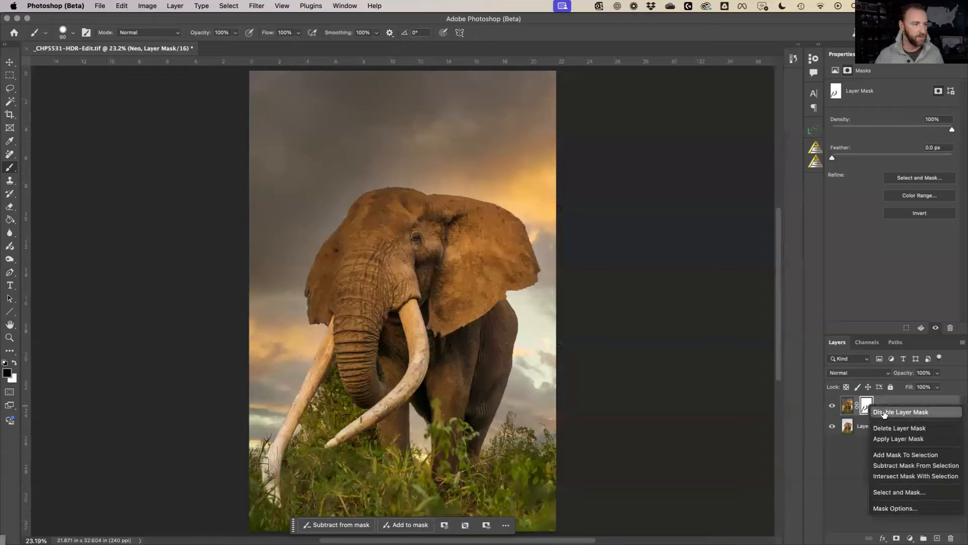
left_click(884, 412)
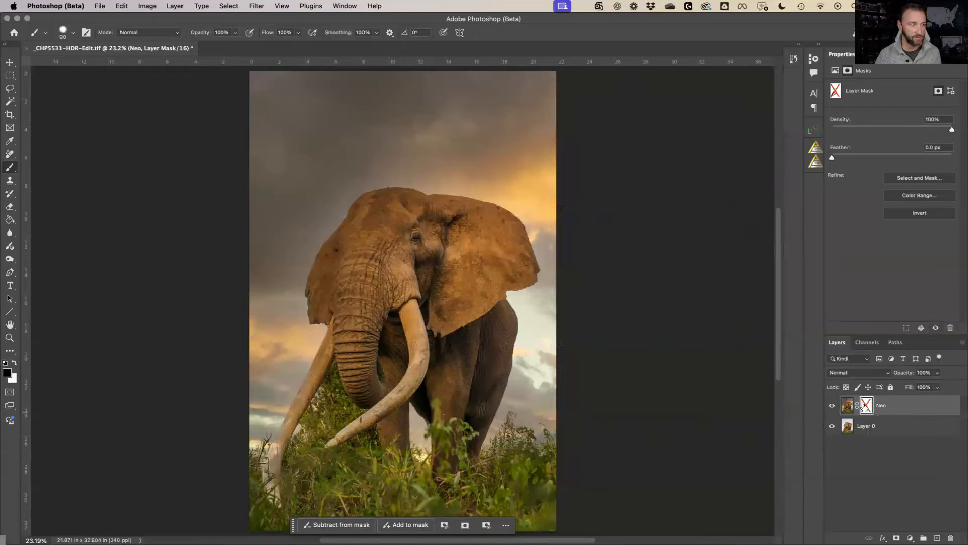
left_click(866, 408)
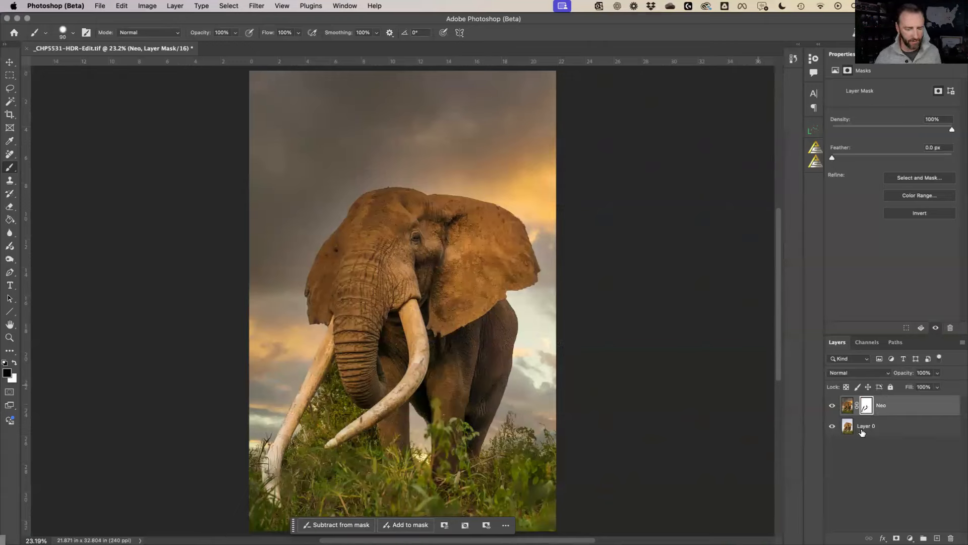
key("super+s")
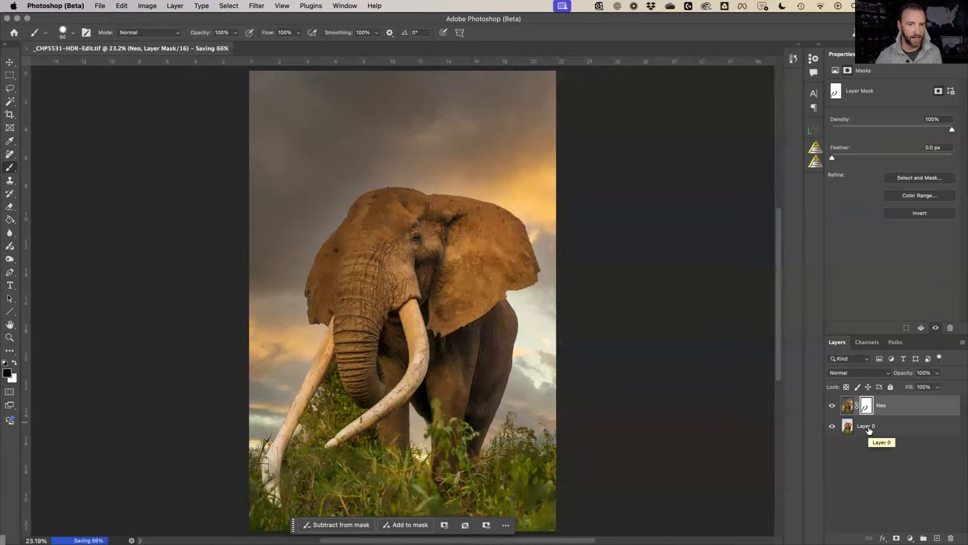
left_click(869, 429)
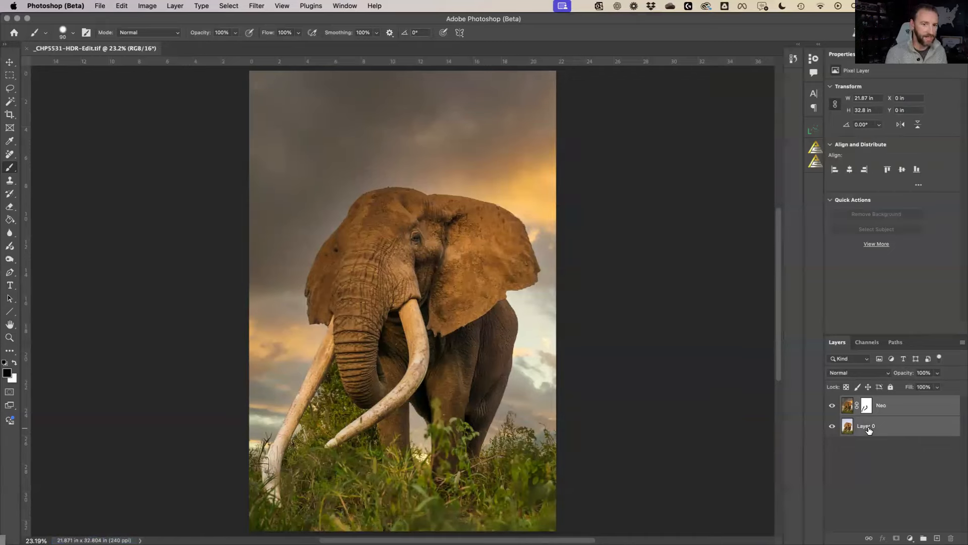
Stamp visible layers into a new Layer 1 and send it to Topaz Photo AI via Filter > Topaz Labs
key("super+alt+shift+e")
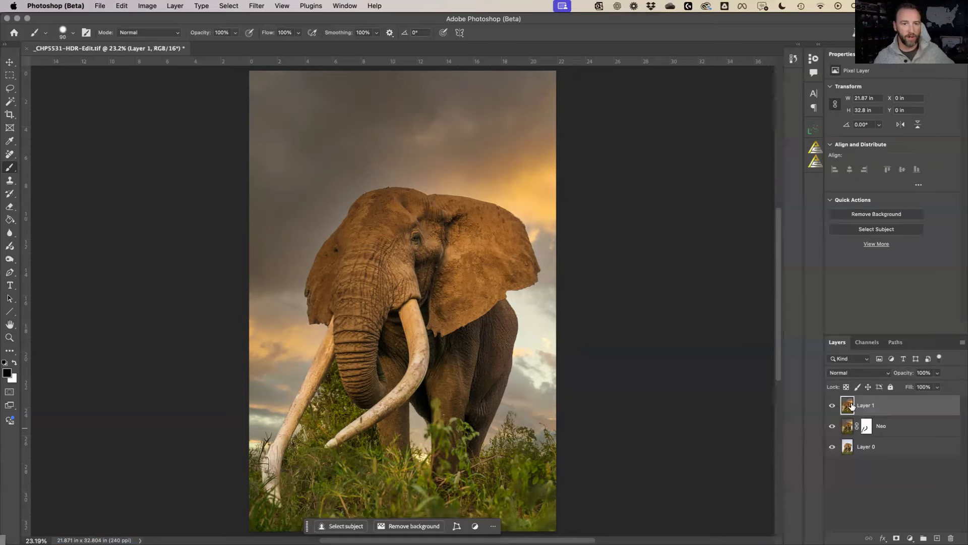
left_click(257, 6)
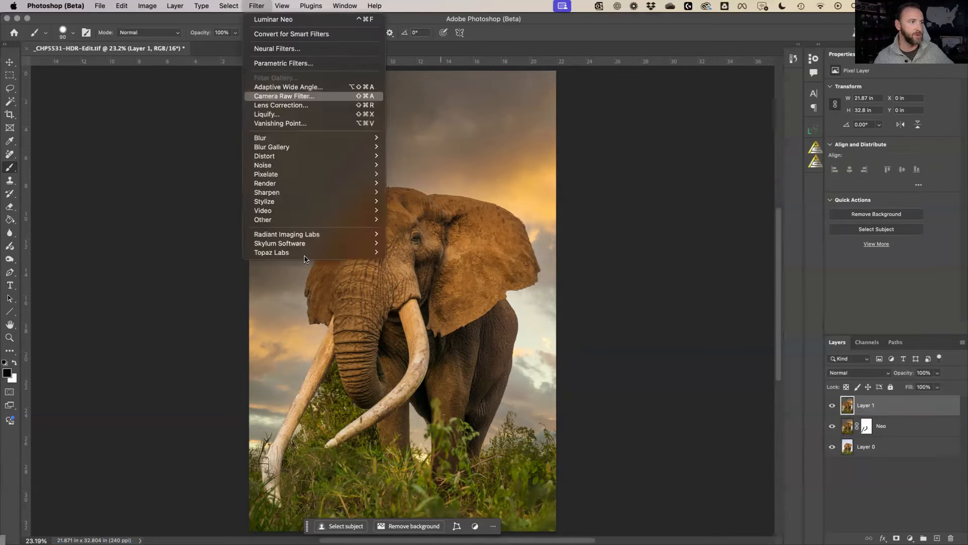
mouse_move(328, 253)
left_click(404, 263)
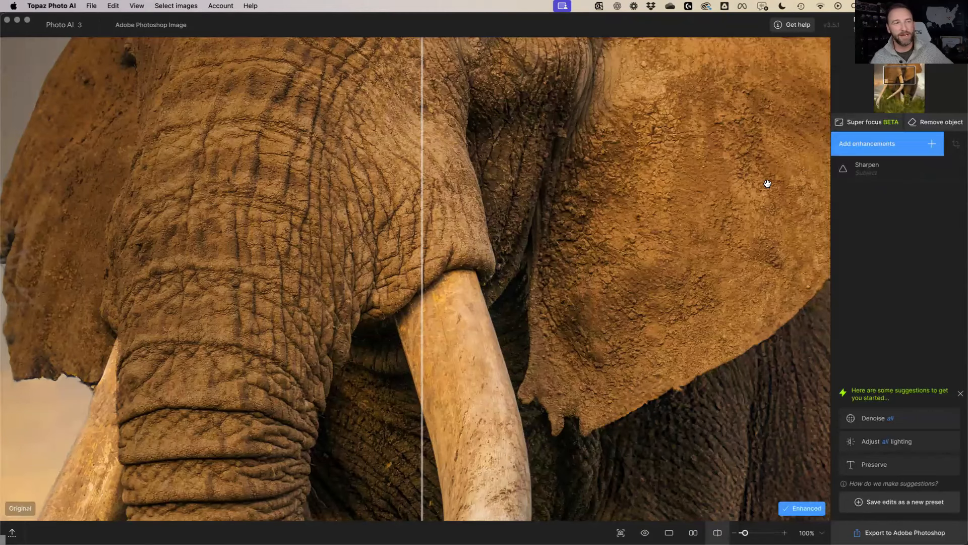
Zoom around the elephant and toggle the Sharpen enhancement off and on to compare
scroll(693, 252, "up", 3)
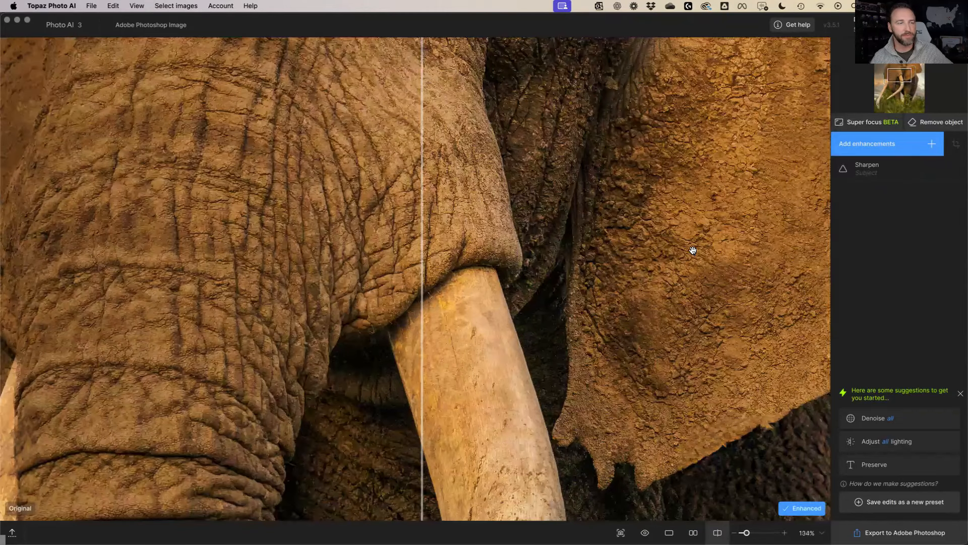
scroll(693, 250, "down", 2)
scroll(558, 157, "down", 2)
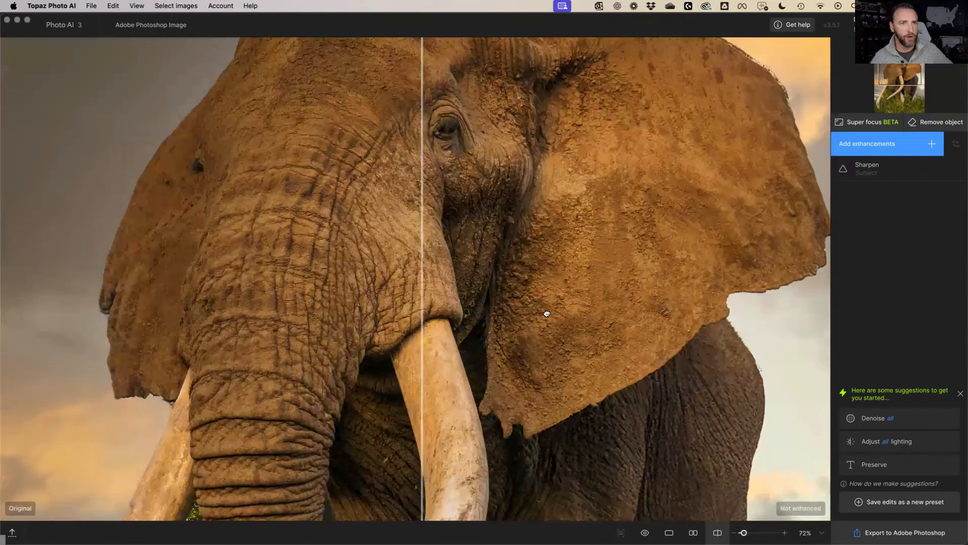
scroll(547, 314, "up", 3)
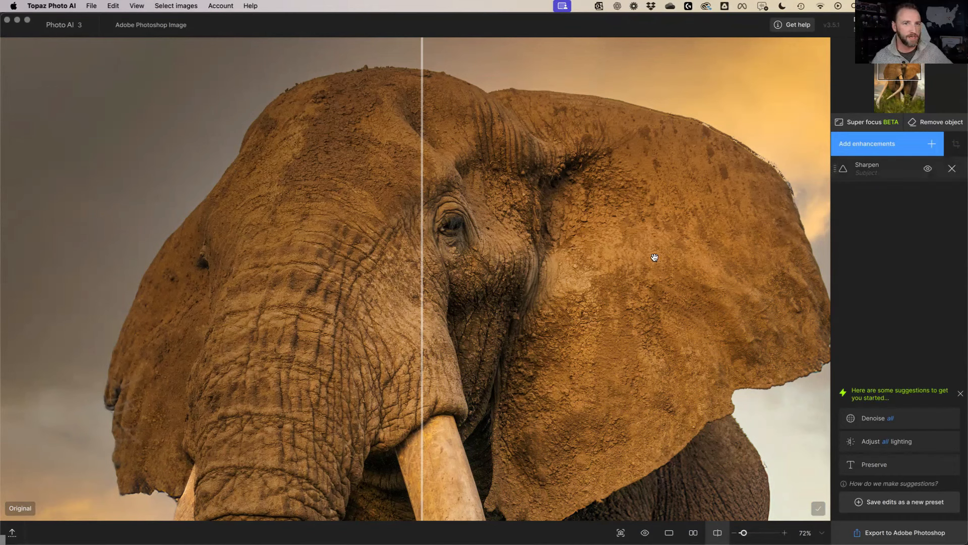
left_click(928, 170)
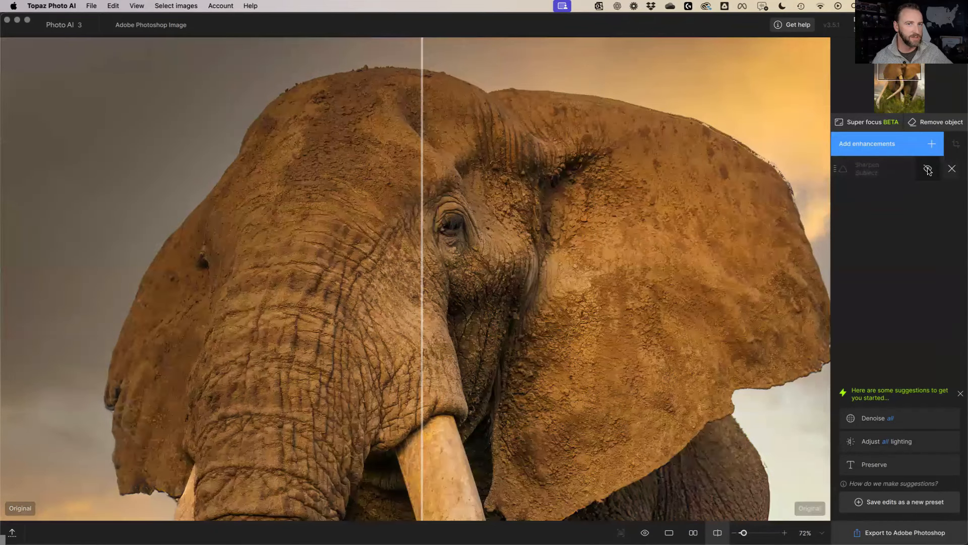
left_click(928, 170)
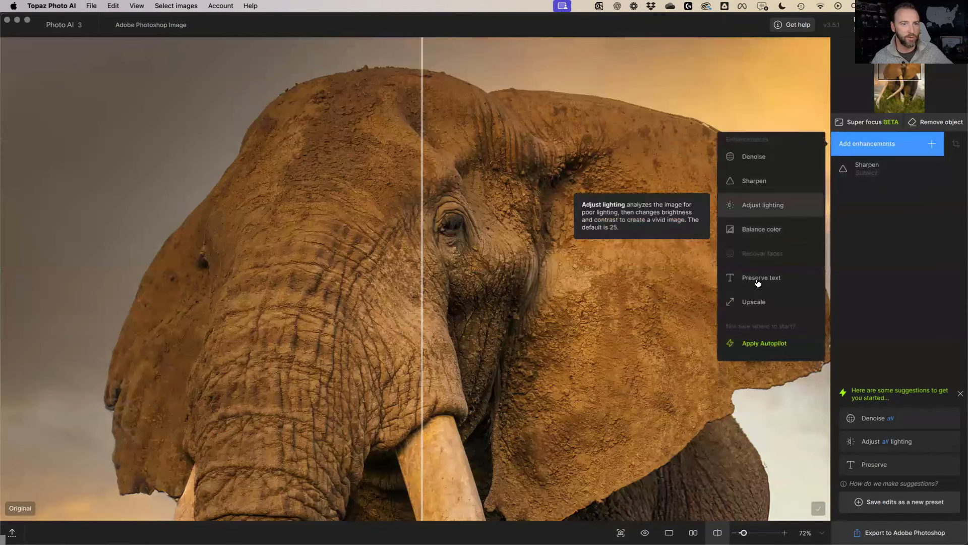
Add Balance color with Temperature raised to 84, checking the warmth with the before/after split
left_click(763, 230)
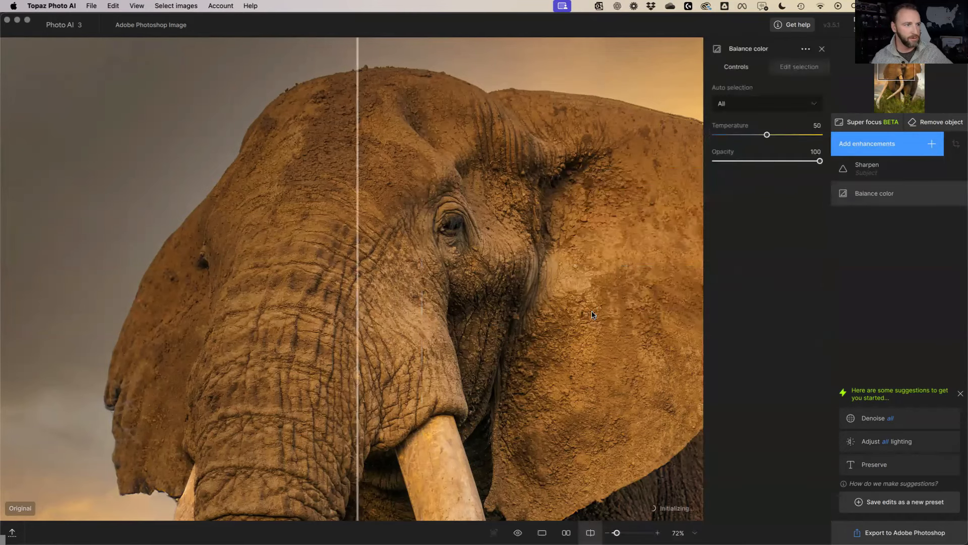
key("super+minus")
key("super+minus")
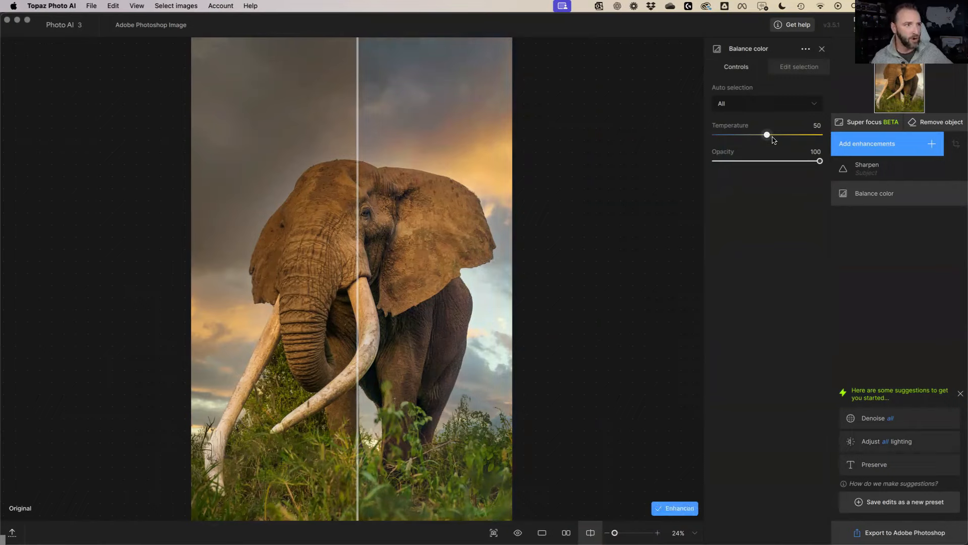
left_click_drag(775, 134, 787, 135)
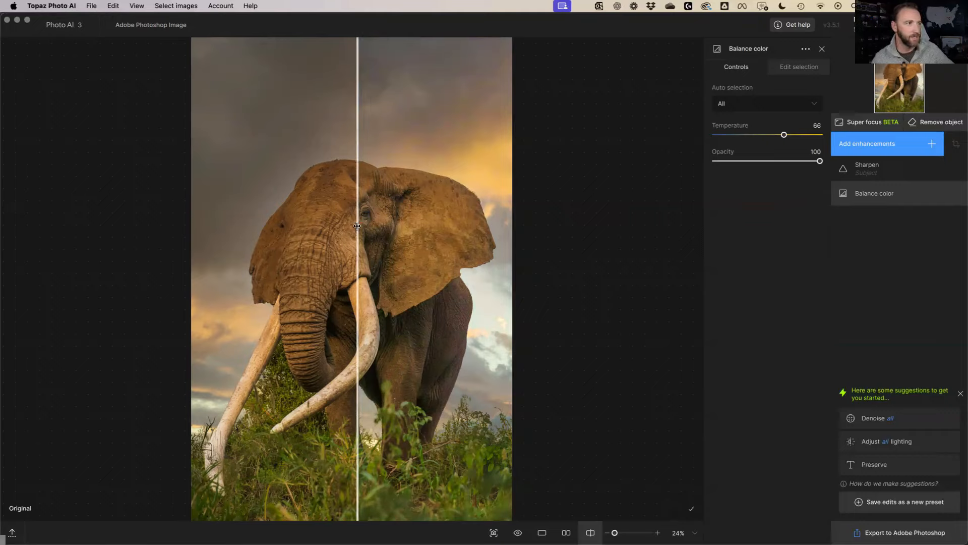
left_click_drag(357, 229, 279, 231)
left_click_drag(353, 234, 354, 234)
left_click(794, 135)
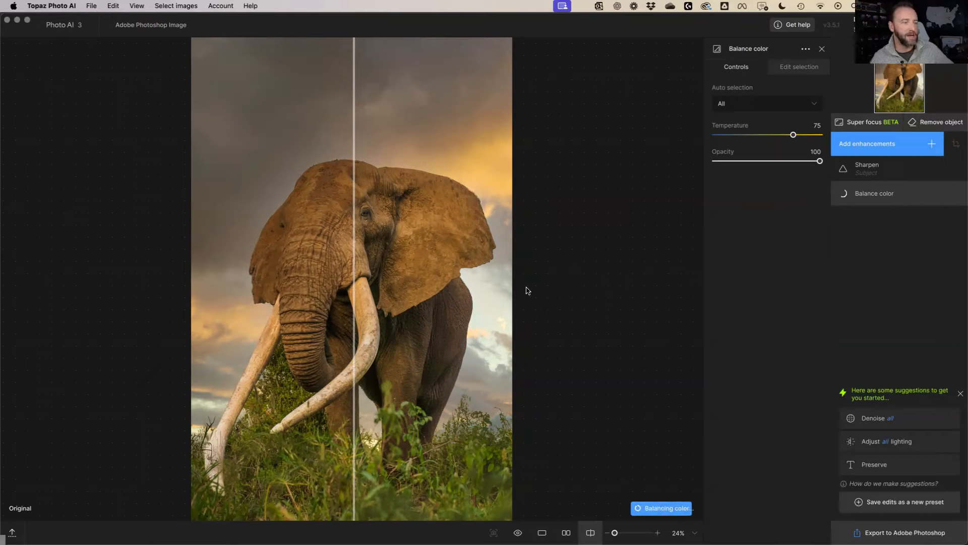
mouse_move(351, 295)
left_mouse_down()
mouse_move(467, 294)
mouse_move(336, 299)
left_mouse_up()
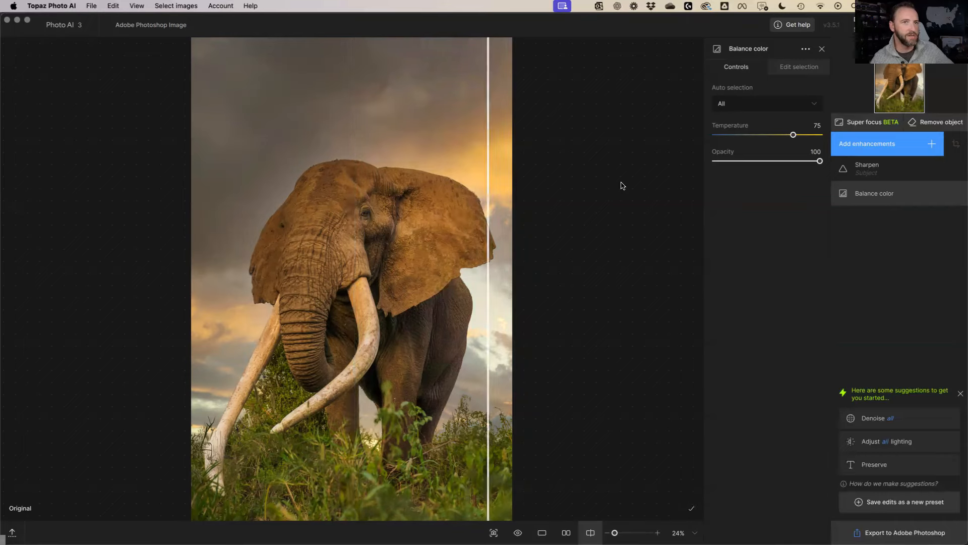
left_click(801, 135)
left_click(803, 136)
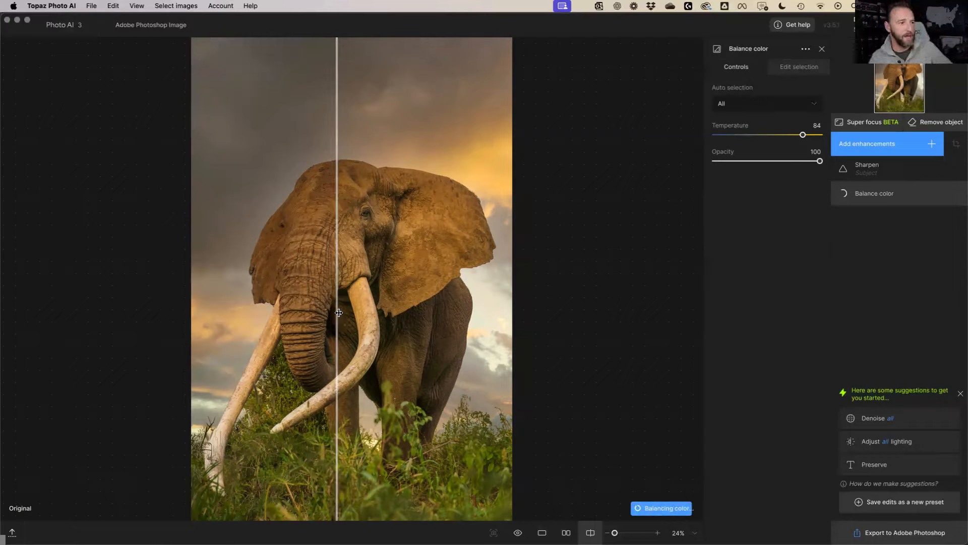
left_click_drag(338, 314, 340, 340)
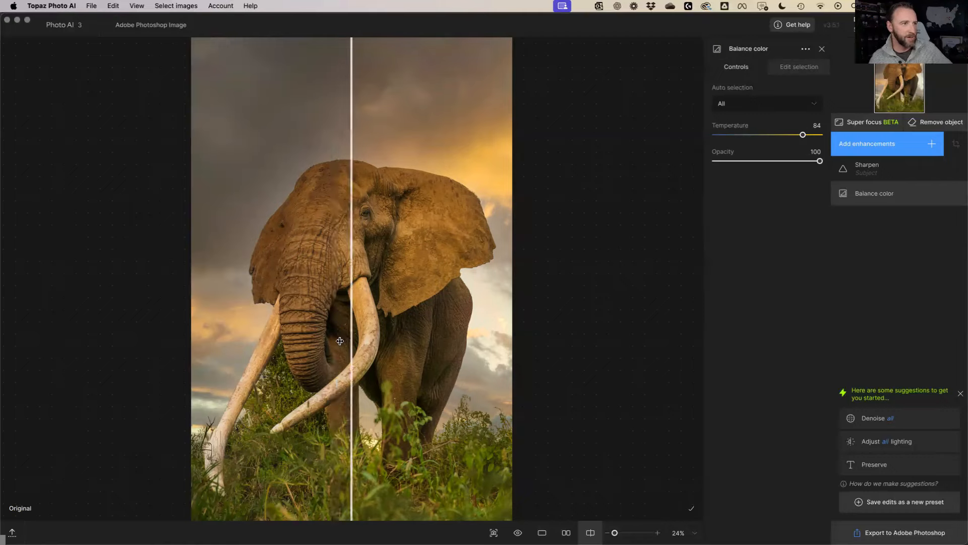
left_click(822, 48)
Add Adjust lighting targeting the Subject, fine-tune its Exposure, and sweep the before/after split across the elephant
left_click(864, 145)
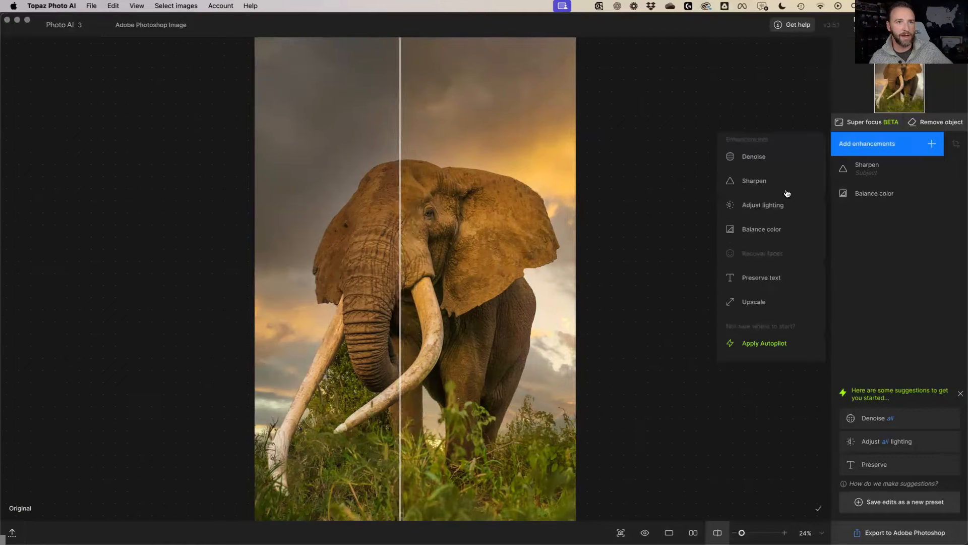
left_click(763, 203)
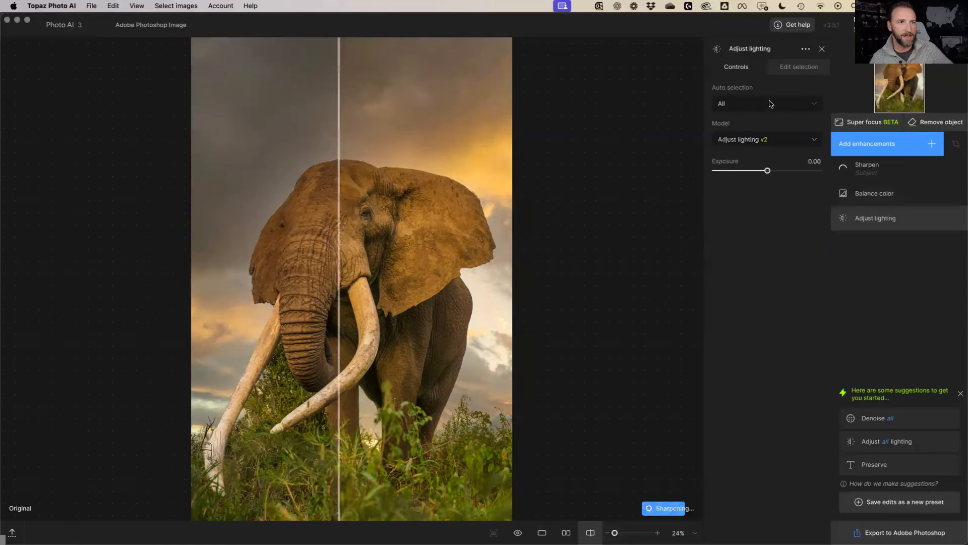
left_click(770, 104)
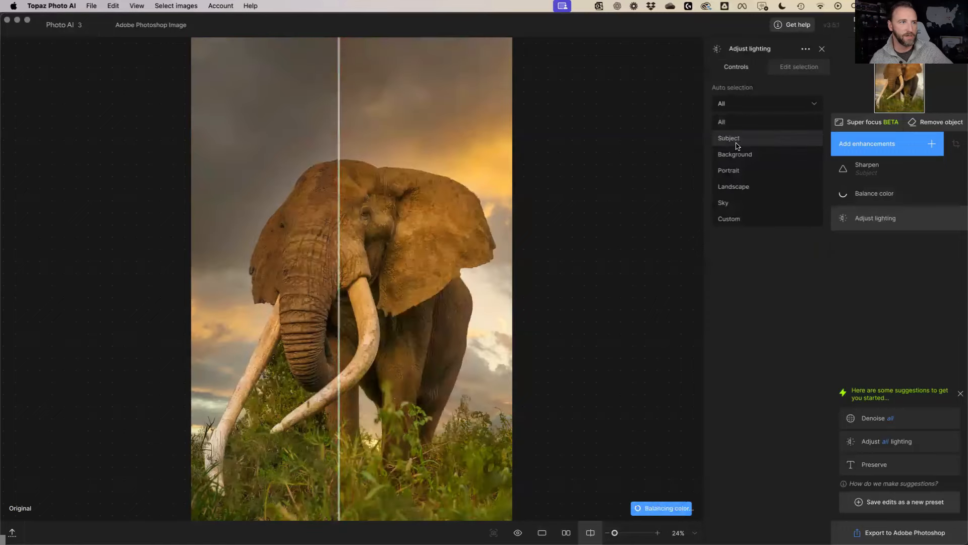
left_click(737, 144)
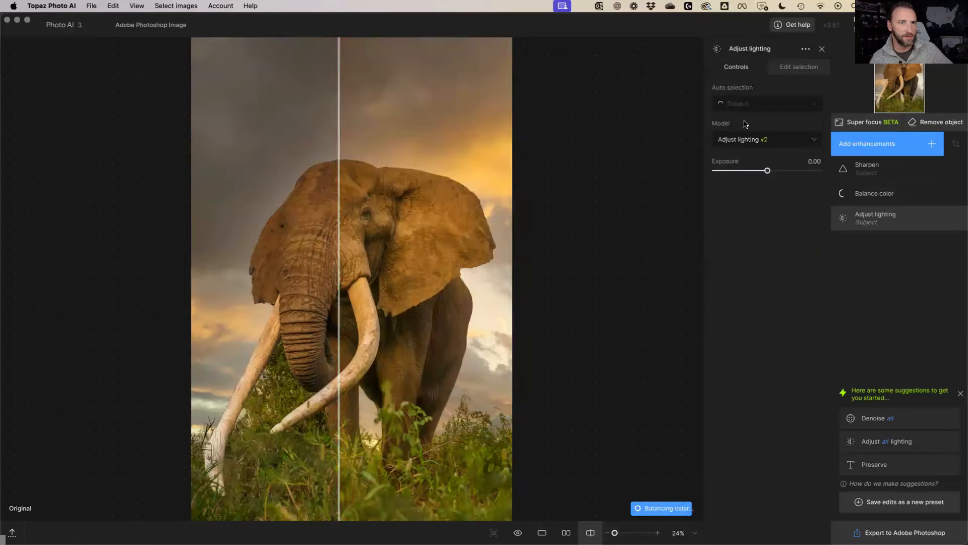
left_click(754, 170)
left_click(759, 171)
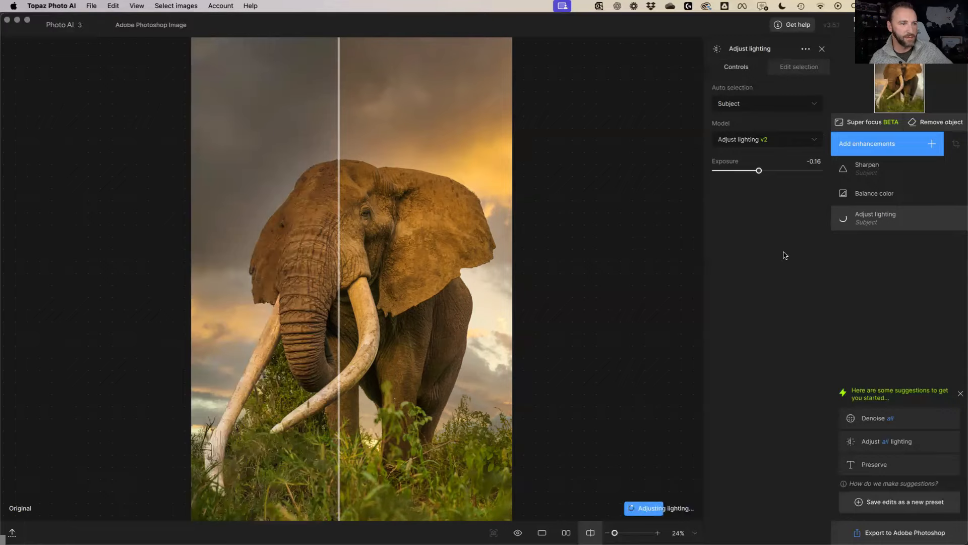
left_click_drag(467, 277, 324, 282)
left_click_drag(772, 173, 778, 173)
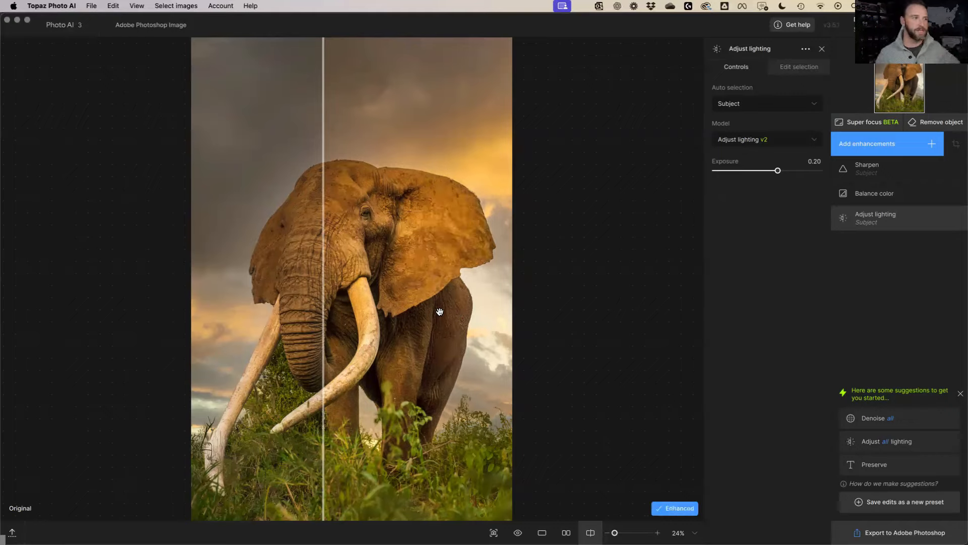
mouse_move(327, 296)
left_mouse_down()
mouse_move(390, 300)
mouse_move(327, 312)
left_mouse_up()
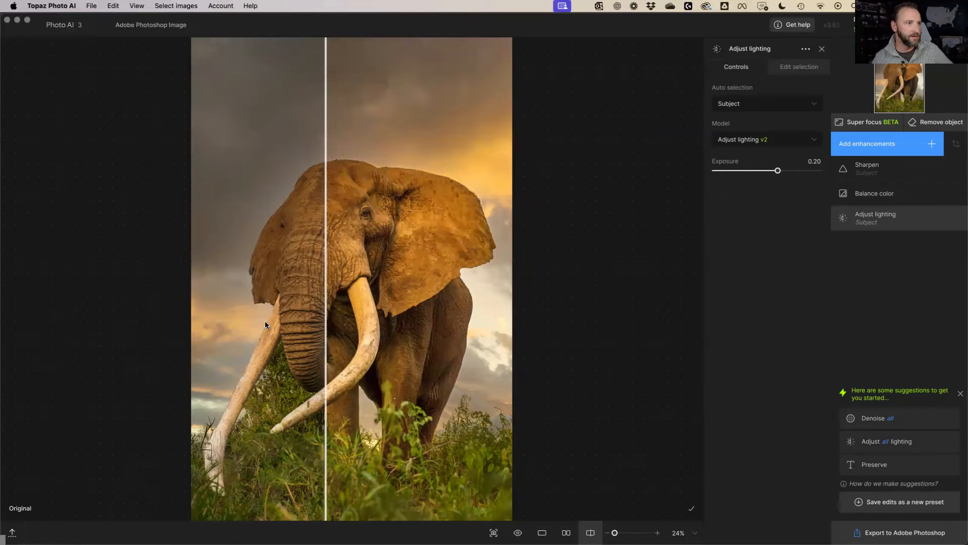
left_click_drag(264, 322, 324, 323)
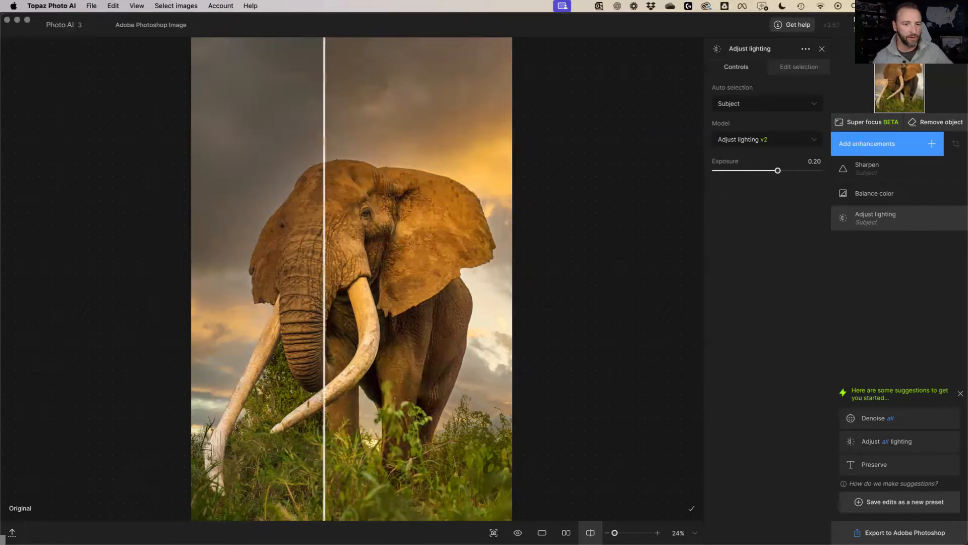
Export to Photoshop, rename the merged layer to Topaz, and hide the upper layers to compare
left_click(877, 534)
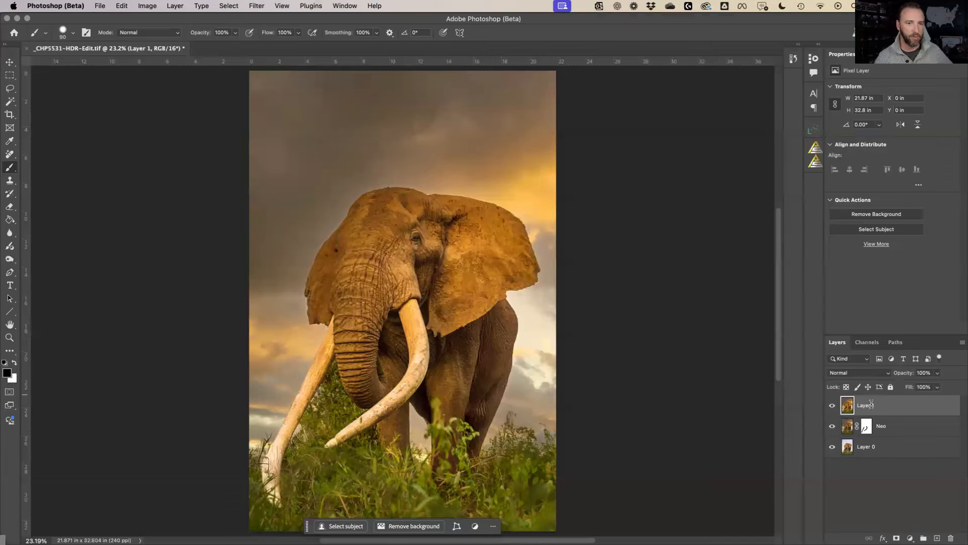
type("Topaz")
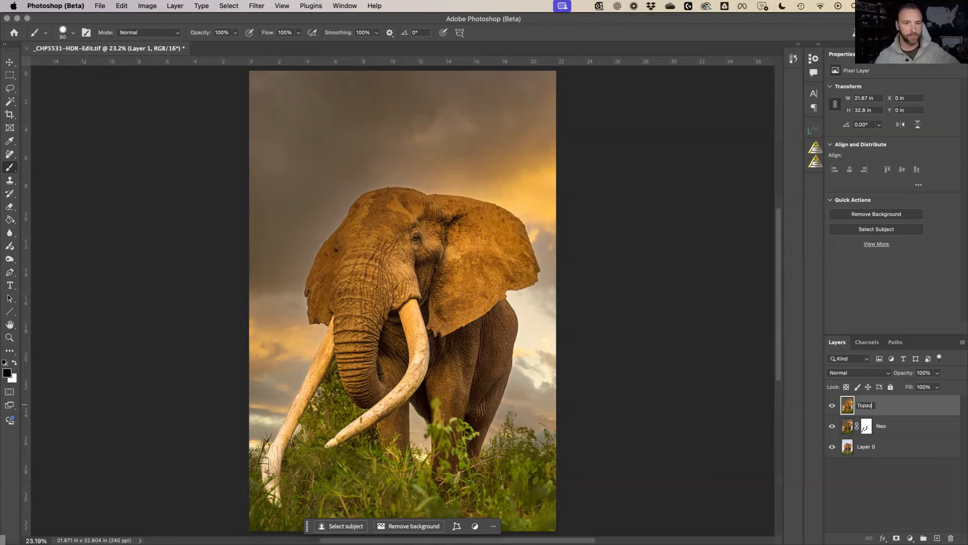
key("Return")
left_click_drag(830, 427, 832, 405)
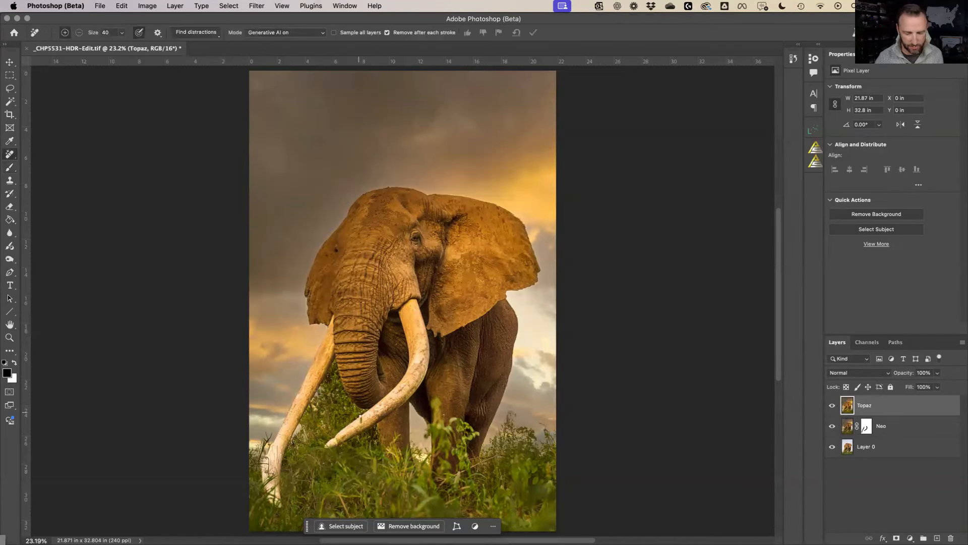
Erase the small blemish beside the elephant's tusk with the Remove tool at brush size 100
key("bracketright")
key("bracketright")
key("bracketright")
key("bracketright")
key("bracketright")
key("bracketright")
left_click_drag(361, 424, 361, 432)
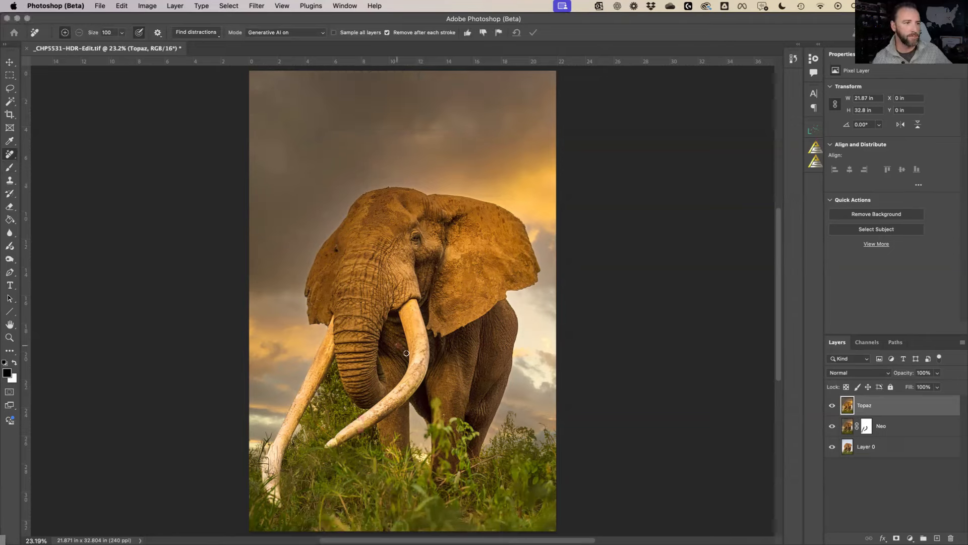
left_click(407, 353)
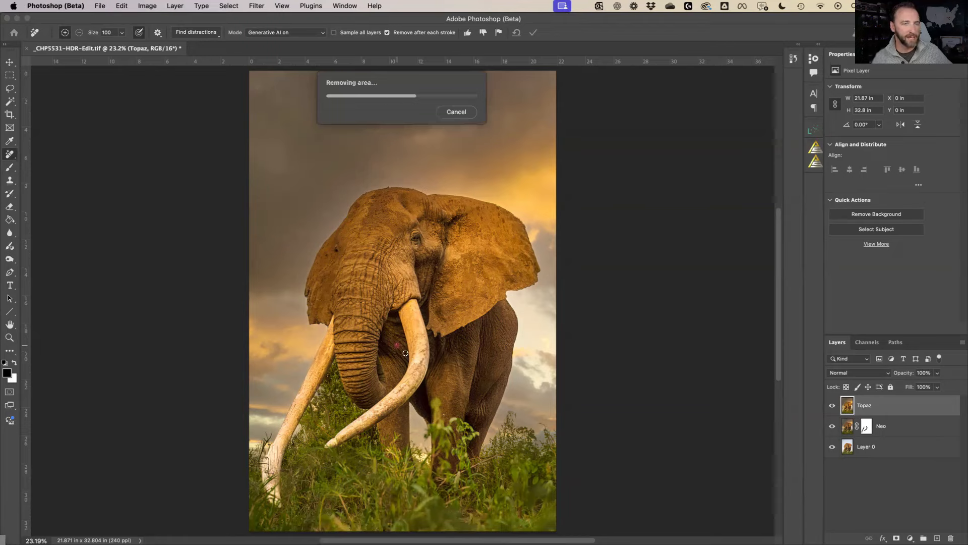
left_click(813, 131)
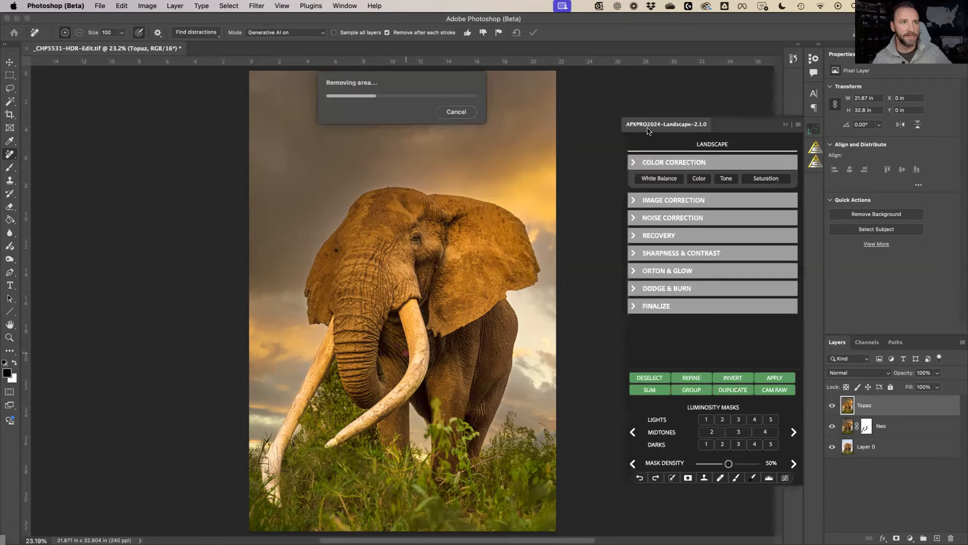
Add a Pro dodge and burn group in the APXPRO panel at 50% opacity
left_click(640, 290)
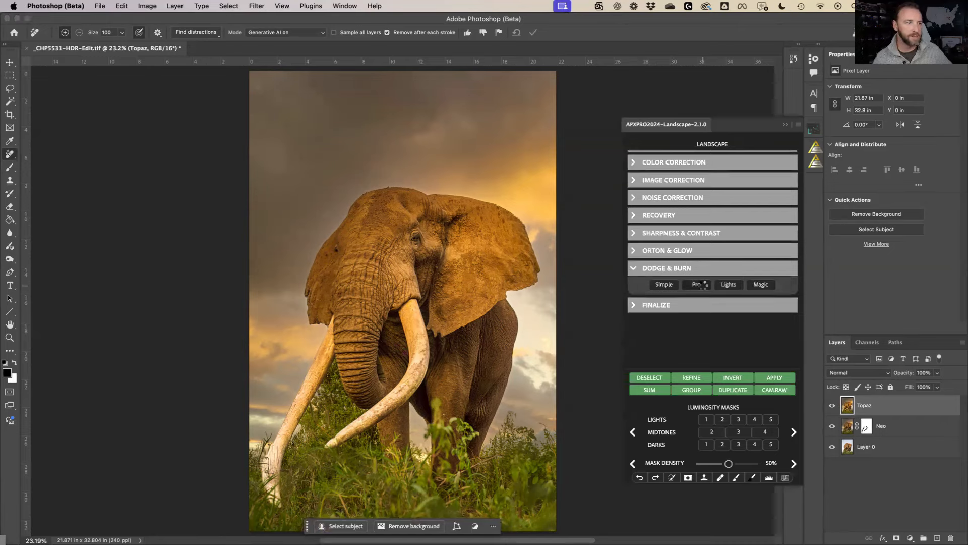
left_click(702, 287)
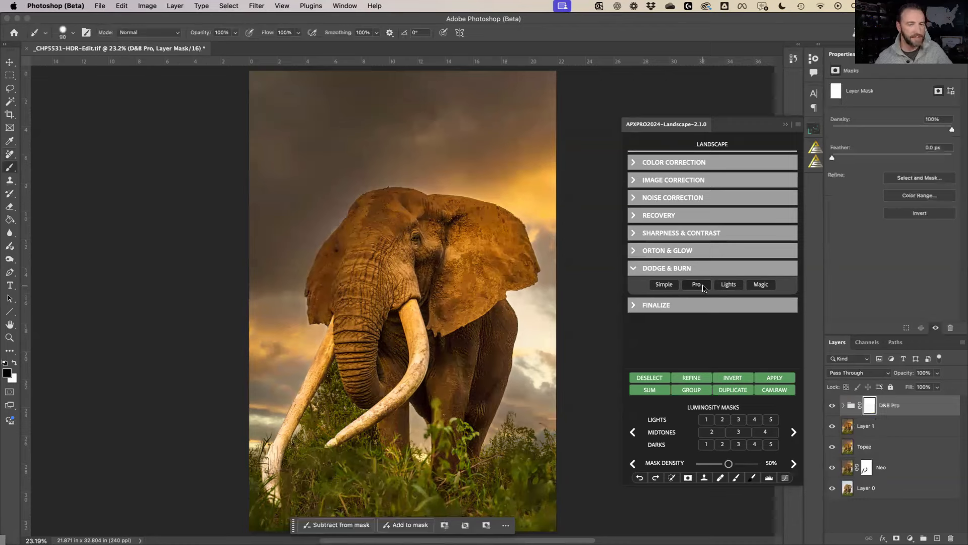
left_click(925, 372)
type("50")
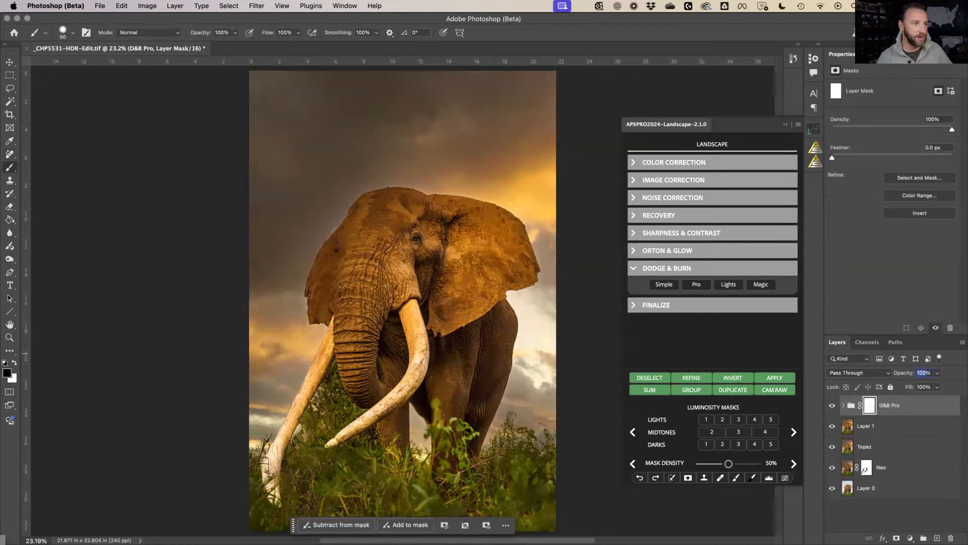
key("Return")
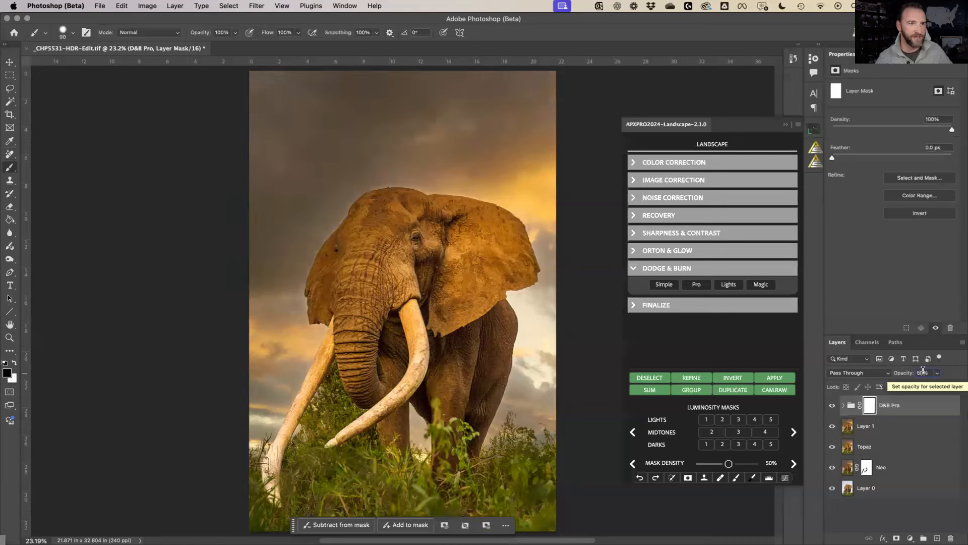
Add a vignette and Exposure Pro, then merge the new layers down to D&B Pro
left_click(657, 306)
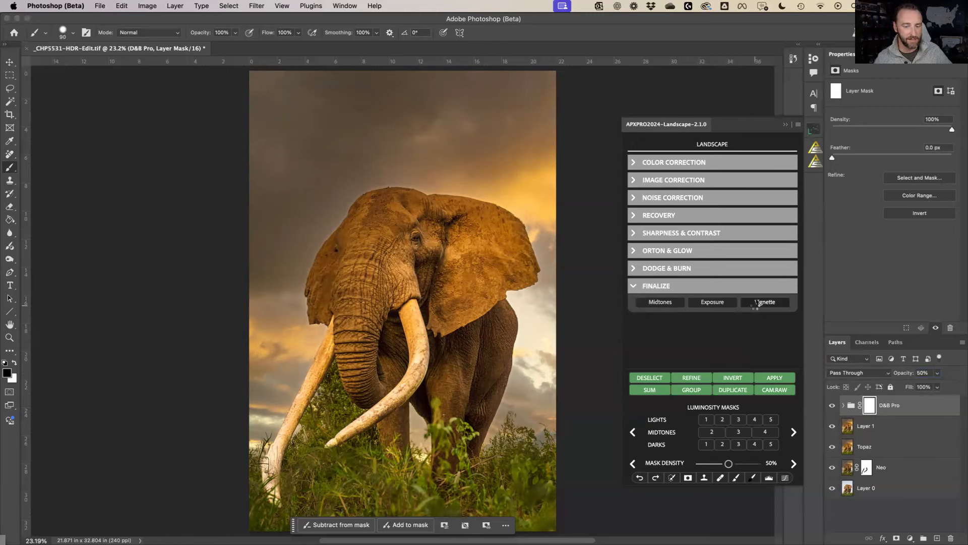
left_click(755, 304)
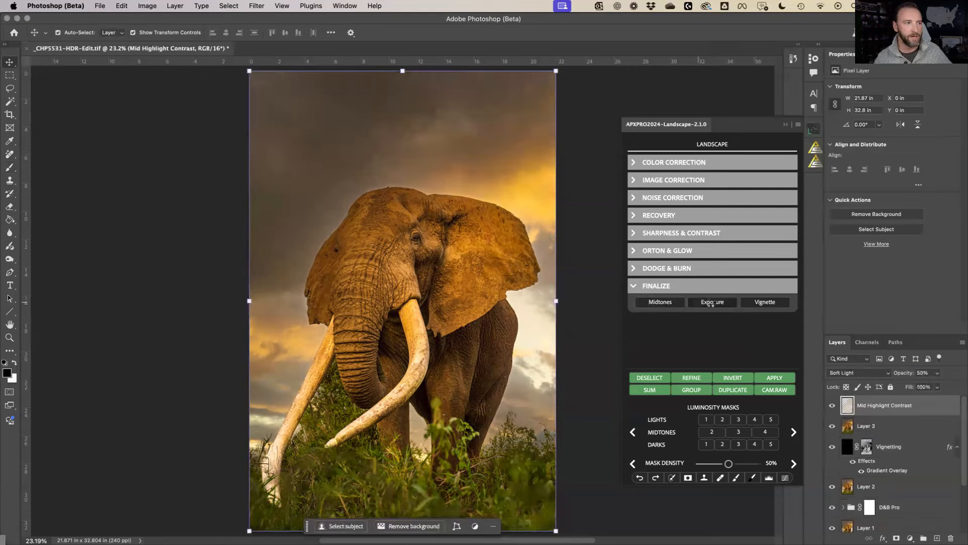
left_click(710, 303)
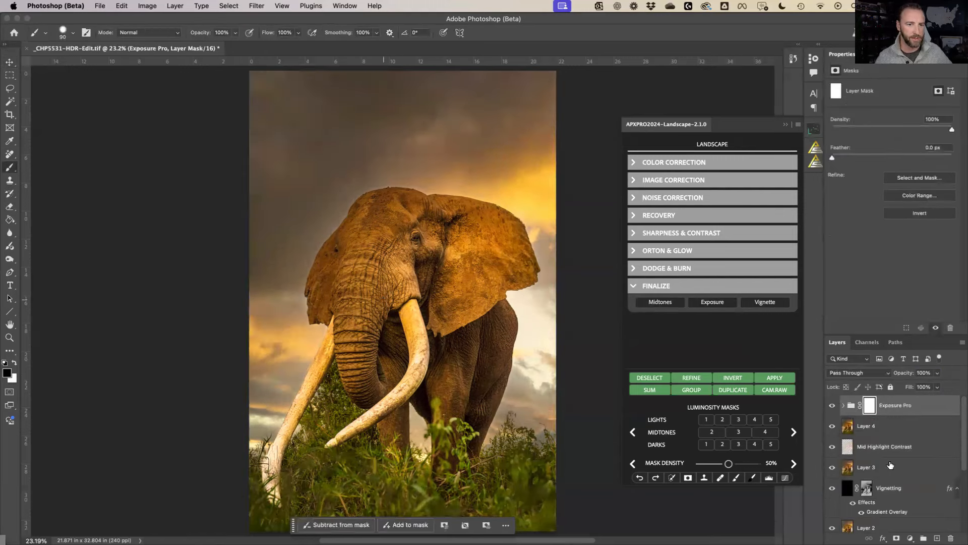
scroll(893, 468, "down", 3)
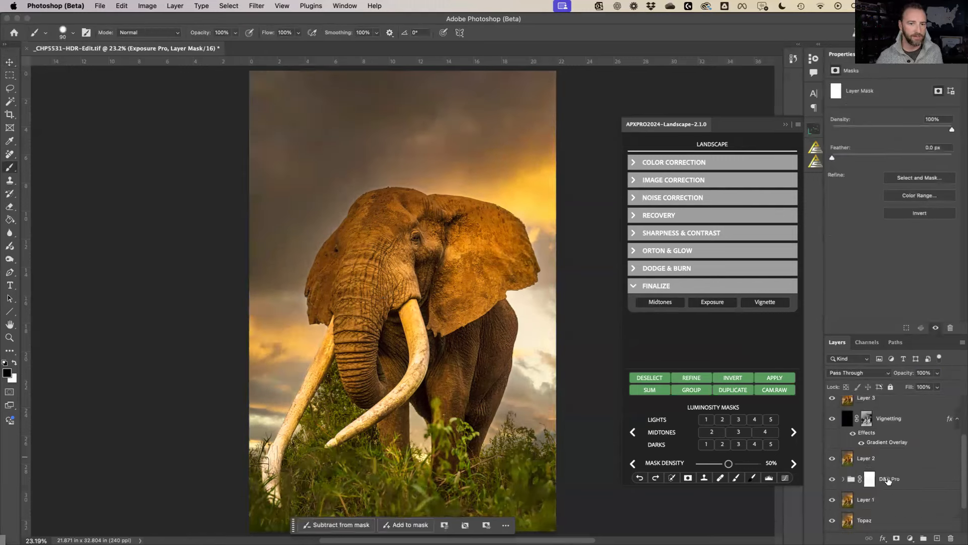
left_click(887, 479, "shift")
key("super+e")
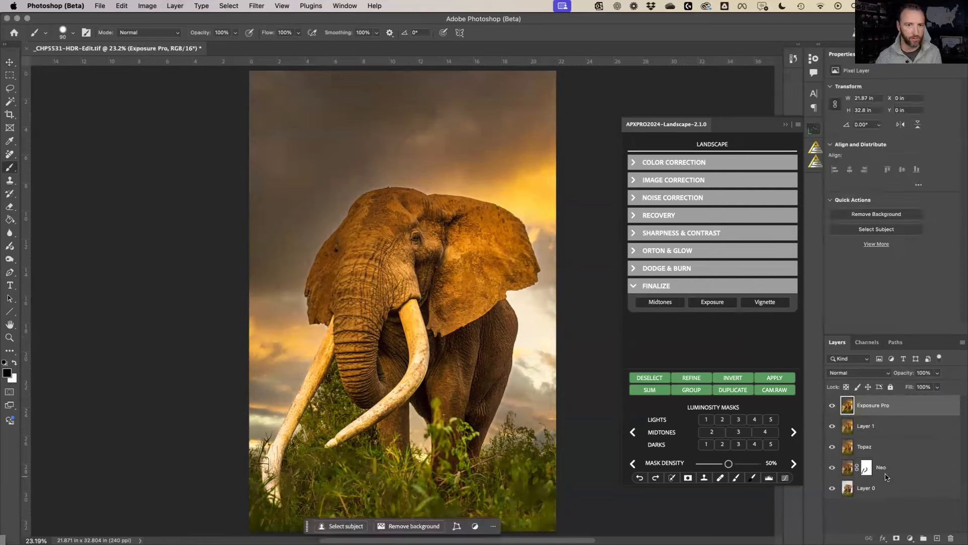
Merge Exposure Pro into Layer 1, set it to 50% opacity, and compare before and after
key("super+e")
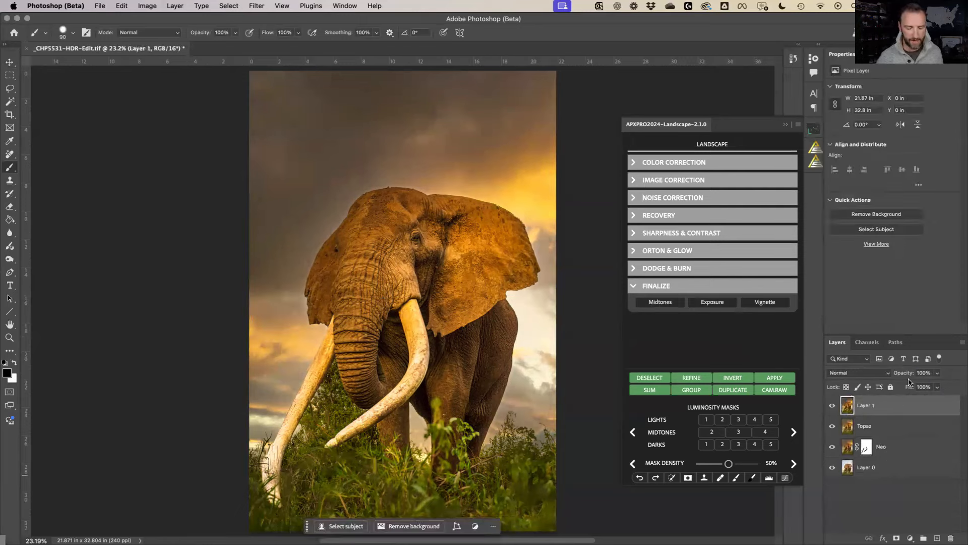
key("v")
key("3")
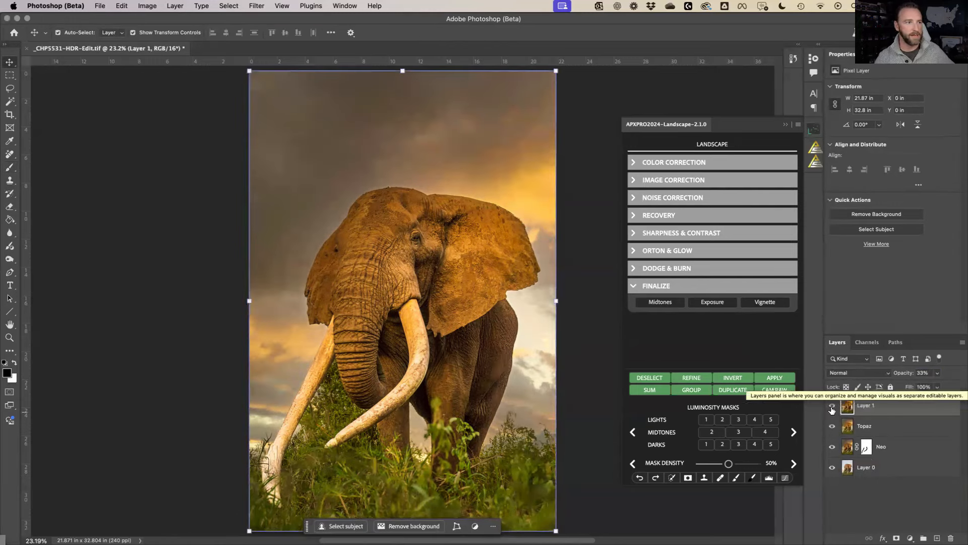
left_click(832, 406)
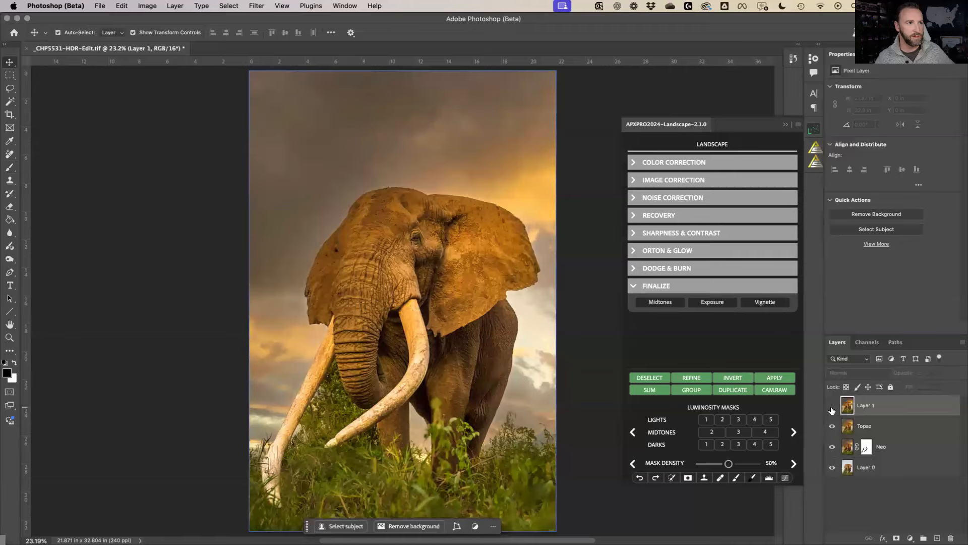
left_click(832, 406)
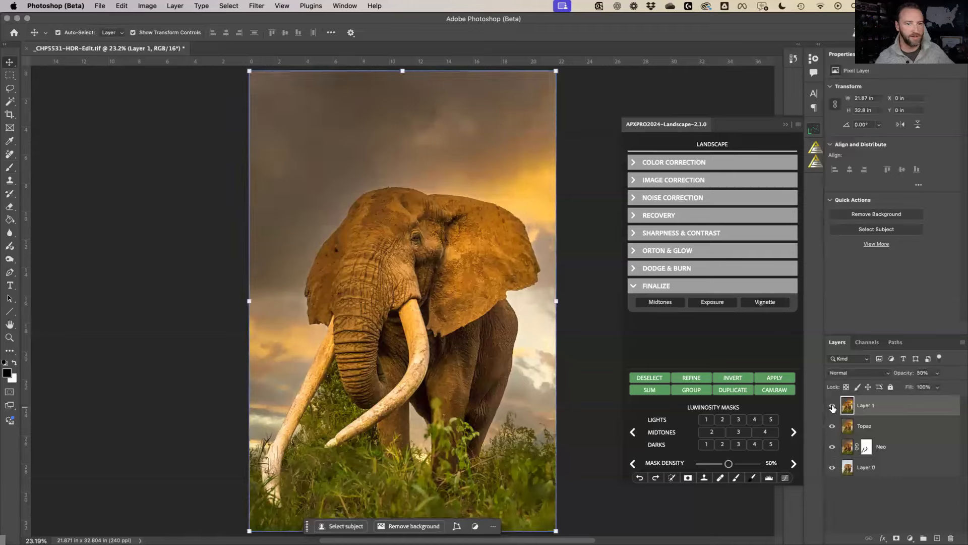
left_click(832, 406)
left_click(833, 406)
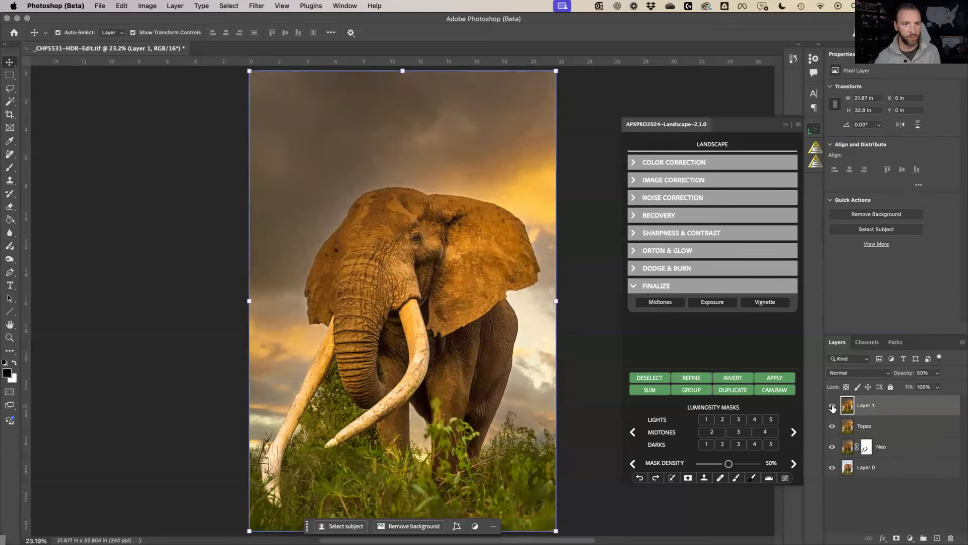
Save and close _CHP5531-HDR-Edit.tif and return to Lightroom Classic
key("super+w")
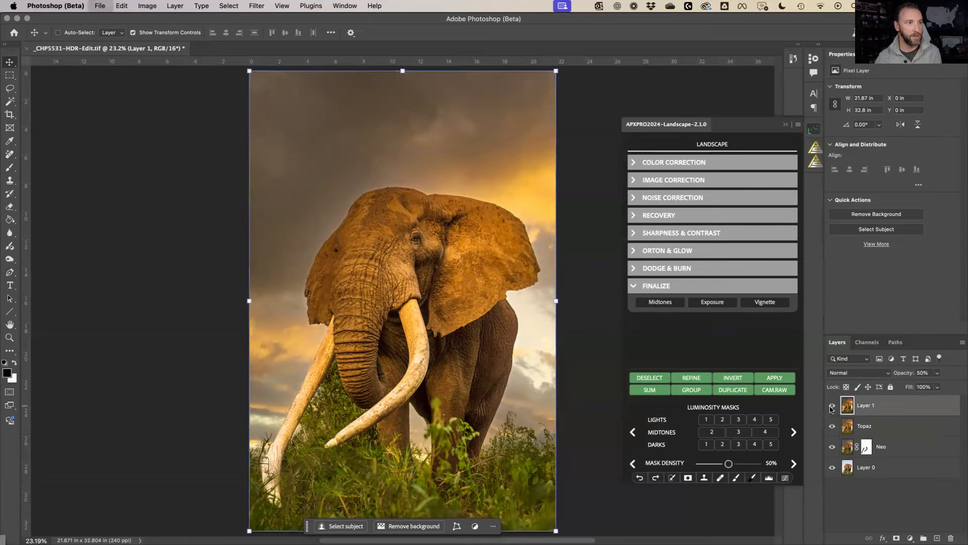
key("Return")
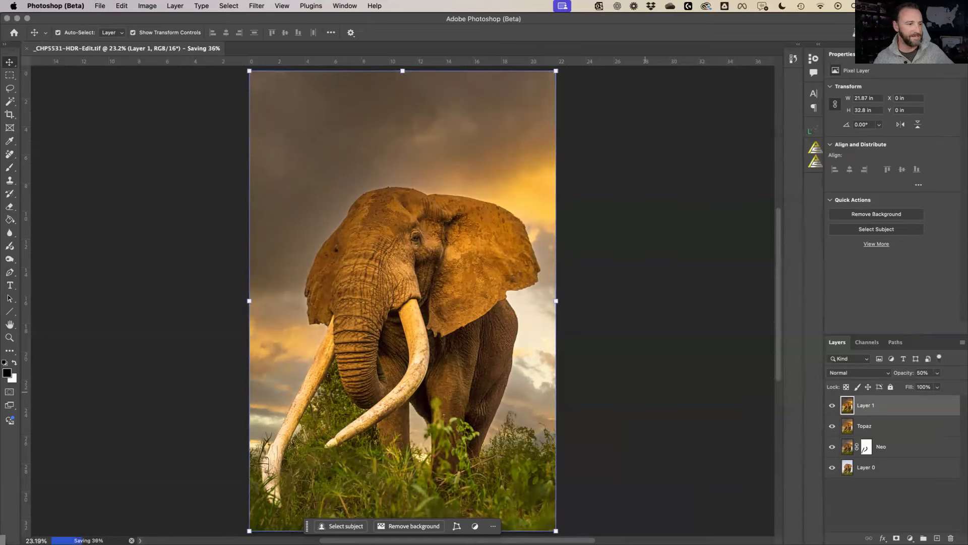
left_click(406, 523)
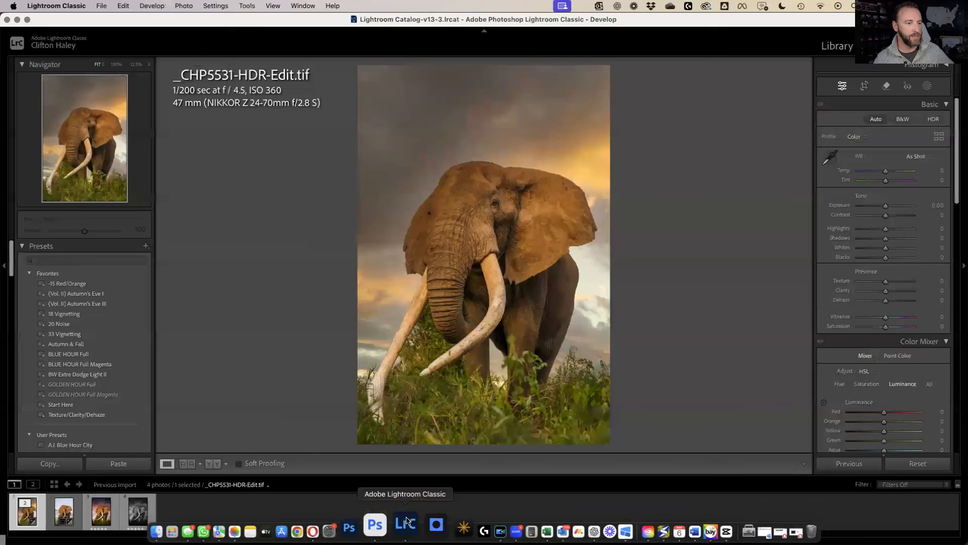
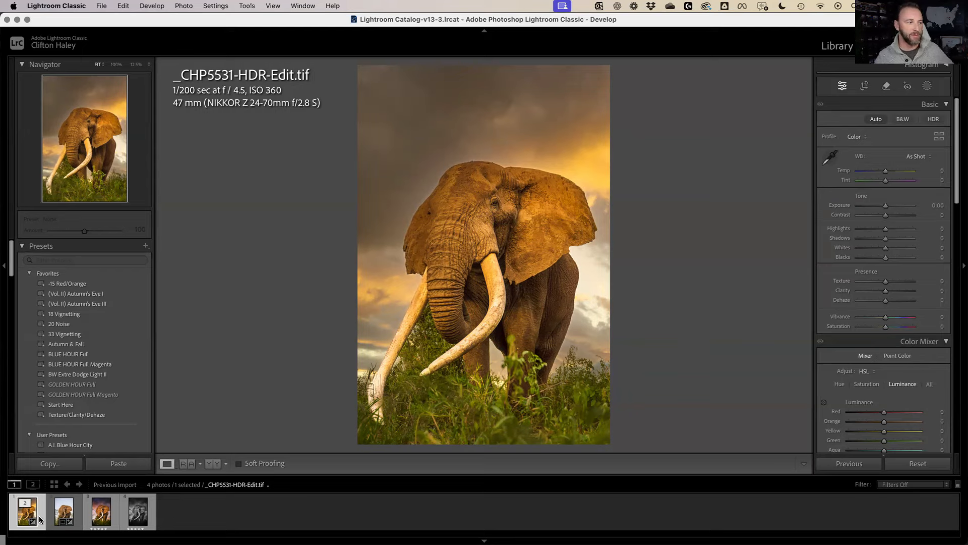
Auto-tone the elephant photo, set Contrast to +20, and adjust Whites and Blacks with the clipping preview
left_click(60, 514)
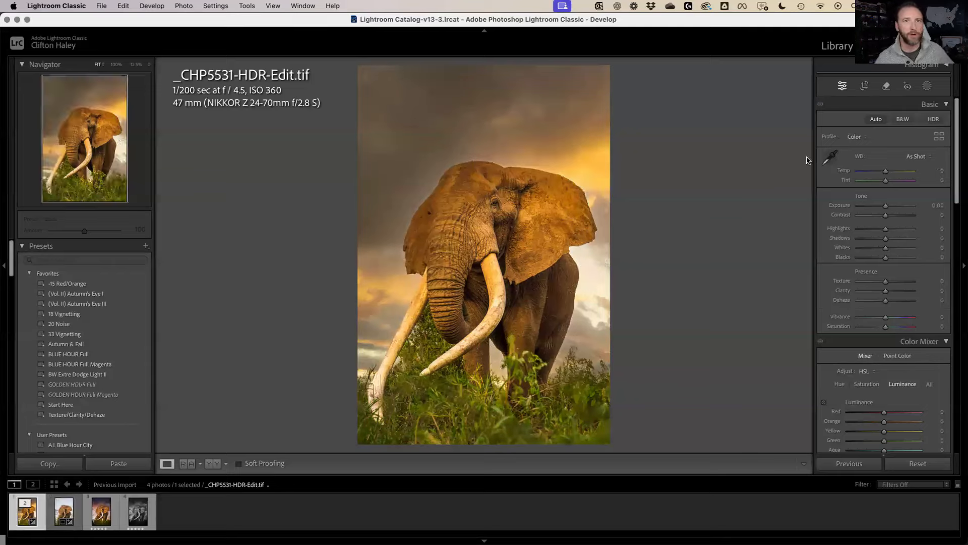
left_click(875, 121)
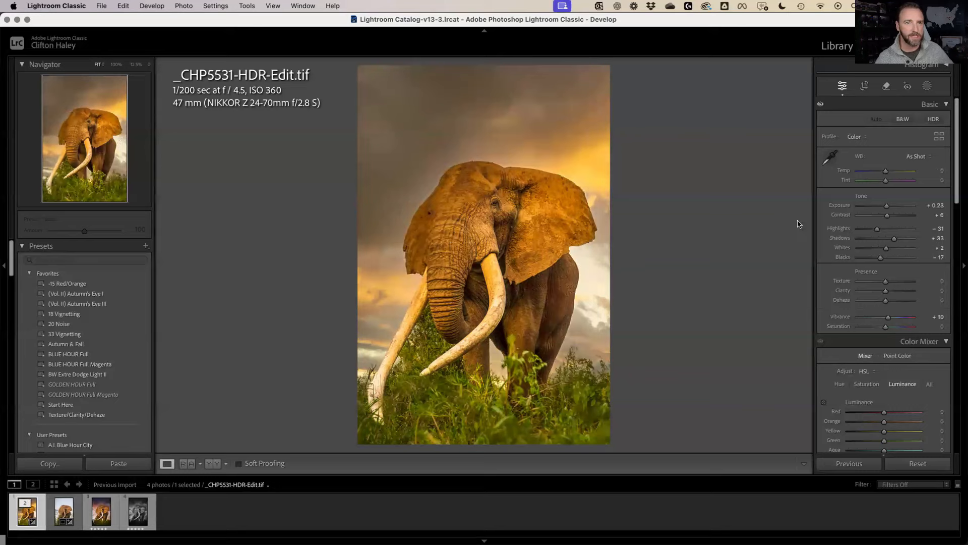
left_click(890, 218)
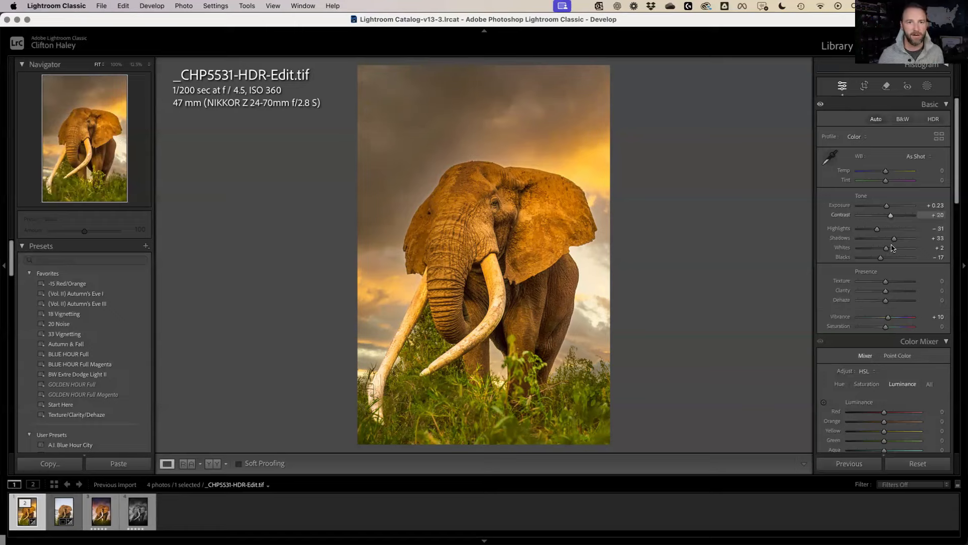
key("alt")
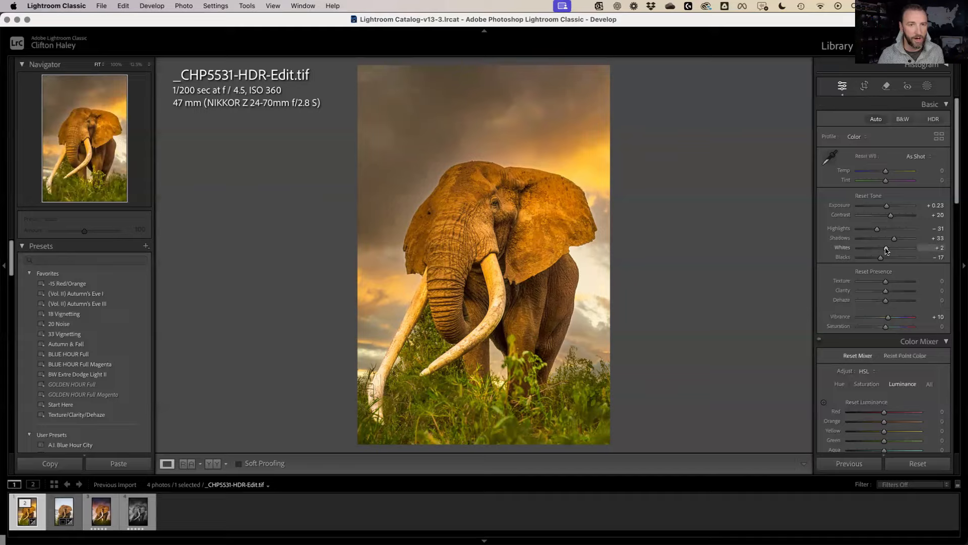
left_click(888, 249, "alt")
mouse_move(887, 250)
left_mouse_down()
mouse_move(876, 250)
mouse_move(879, 259)
left_mouse_up()
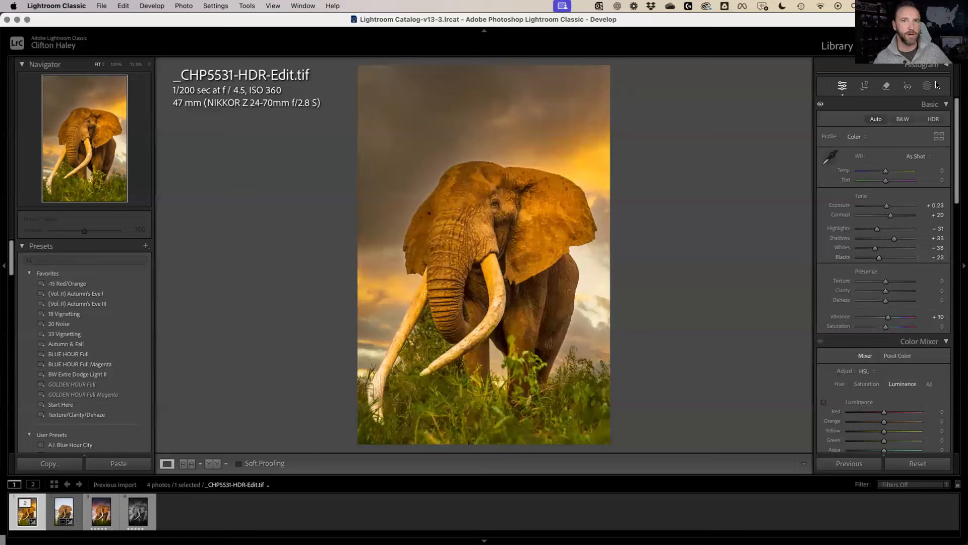
Make an Objects mask on the right tusk, then add the left tusk to it
key("shift+w")
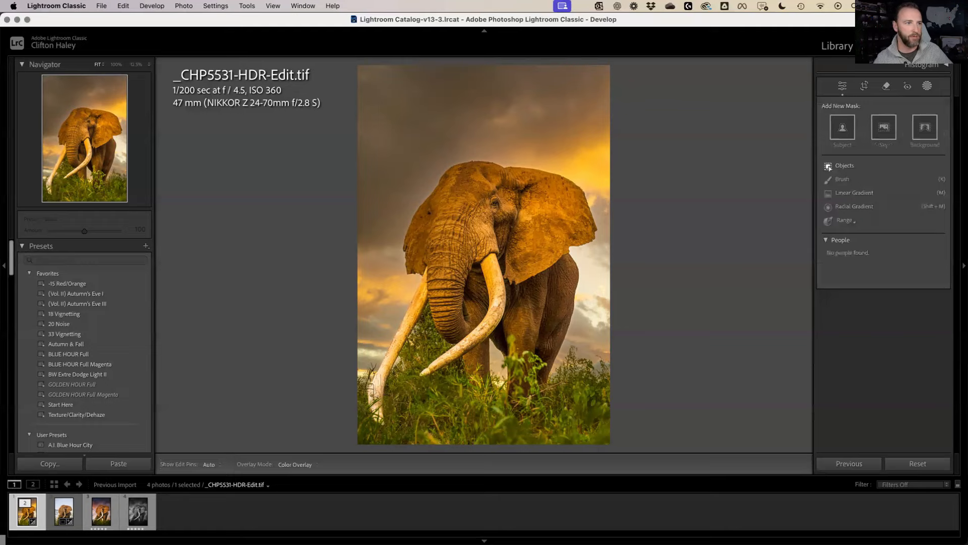
left_click(845, 167)
mouse_move(482, 264)
left_mouse_down()
mouse_move(494, 257)
mouse_move(499, 269)
mouse_move(499, 321)
mouse_move(423, 376)
mouse_move(449, 362)
mouse_move(441, 358)
mouse_move(491, 311)
mouse_move(492, 262)
mouse_move(490, 271)
left_mouse_up()
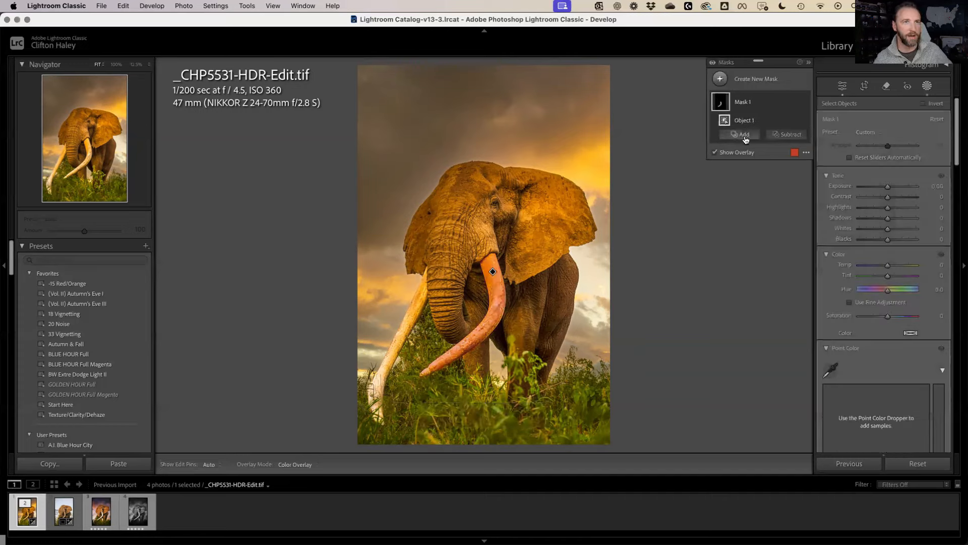
left_click(744, 136)
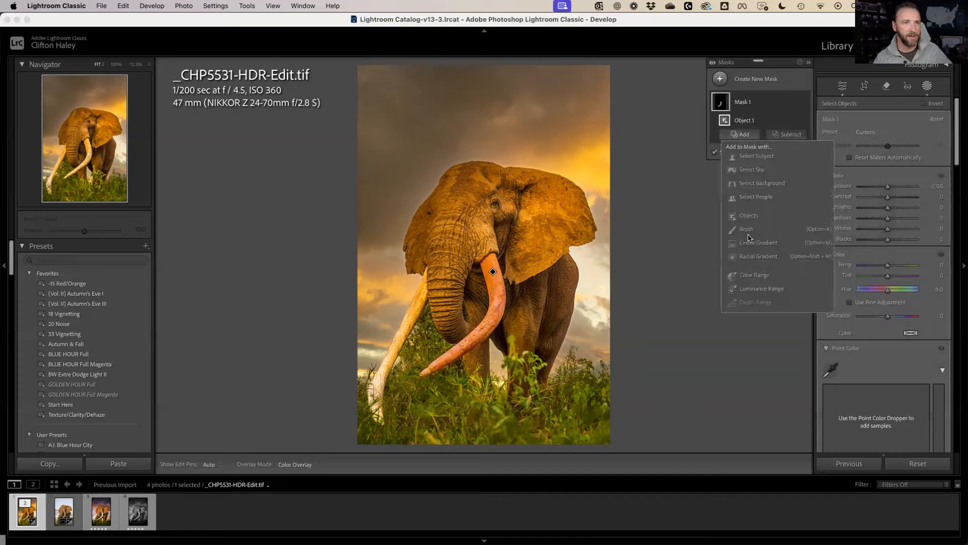
left_click(735, 216)
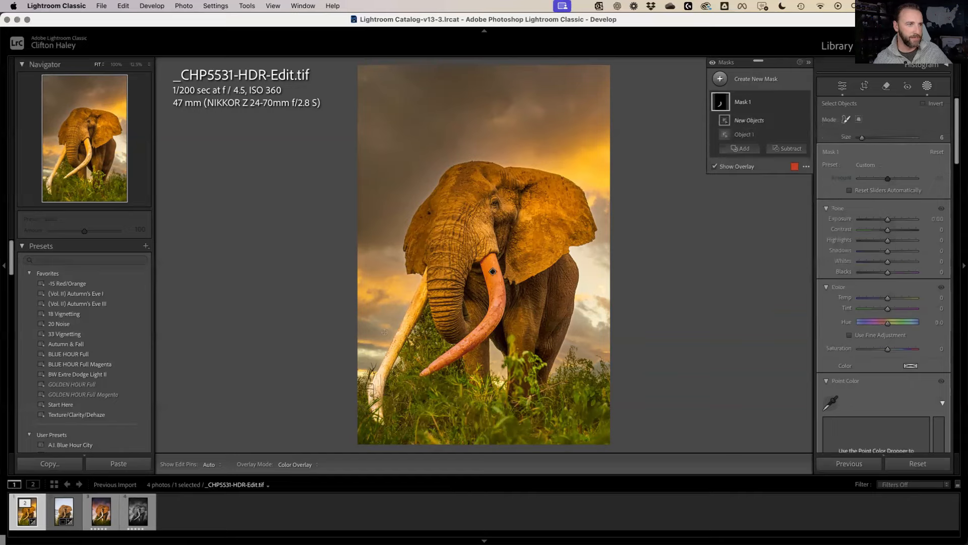
left_click_drag(425, 266, 423, 308)
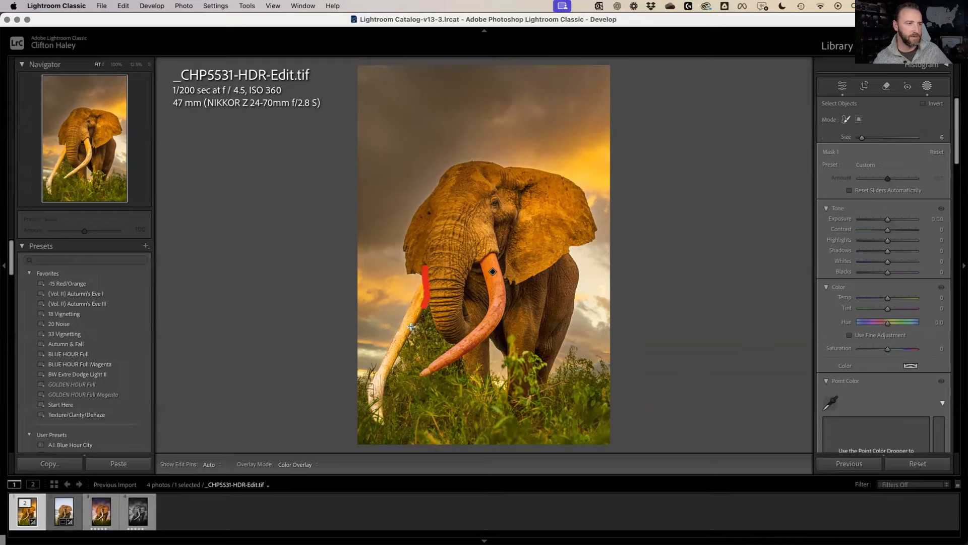
mouse_move(411, 326)
left_mouse_down()
mouse_move(381, 390)
mouse_move(384, 423)
mouse_move(369, 391)
mouse_move(426, 270)
left_mouse_up()
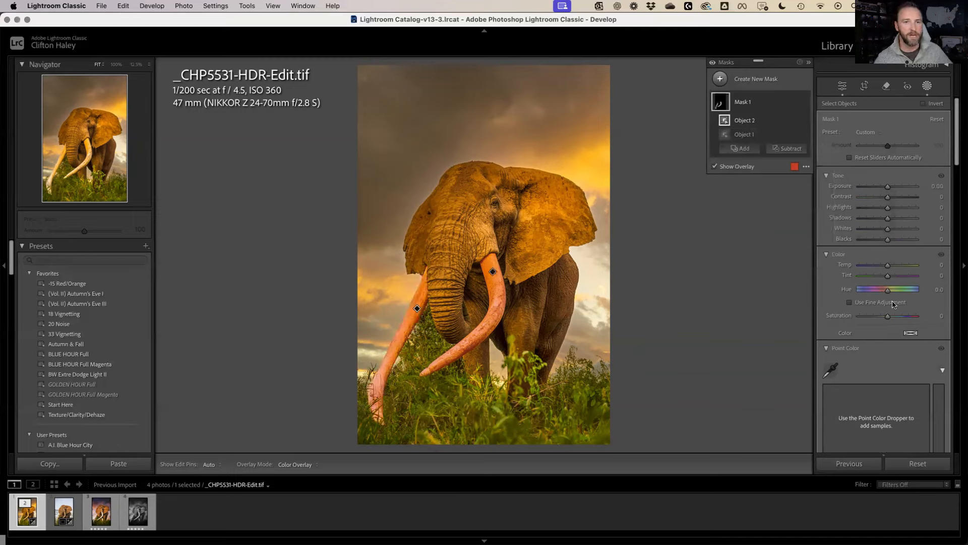
Give the tusk mask Saturation -49 and Highlights +32, then add a Select Subject mask
left_click(889, 318)
left_click_drag(888, 317, 843, 327)
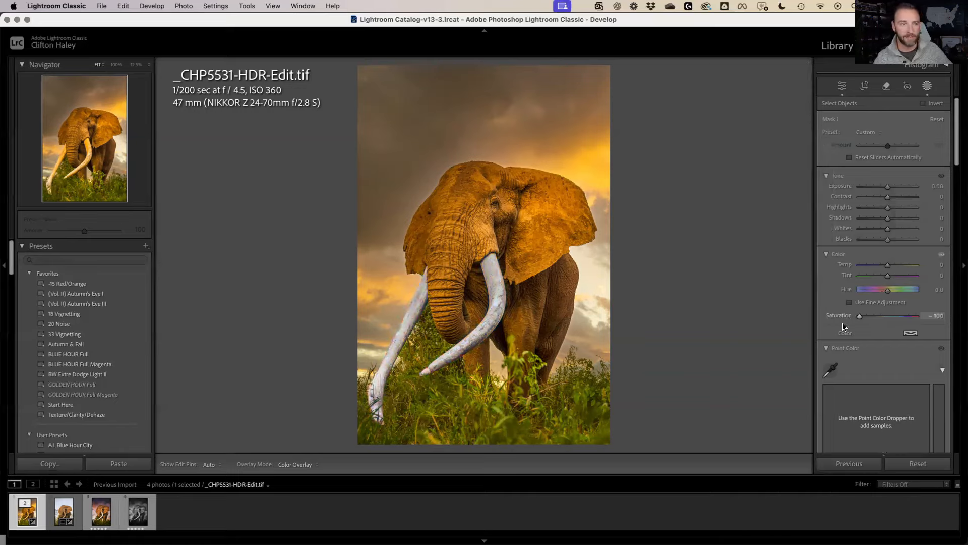
left_click_drag(860, 324, 874, 319)
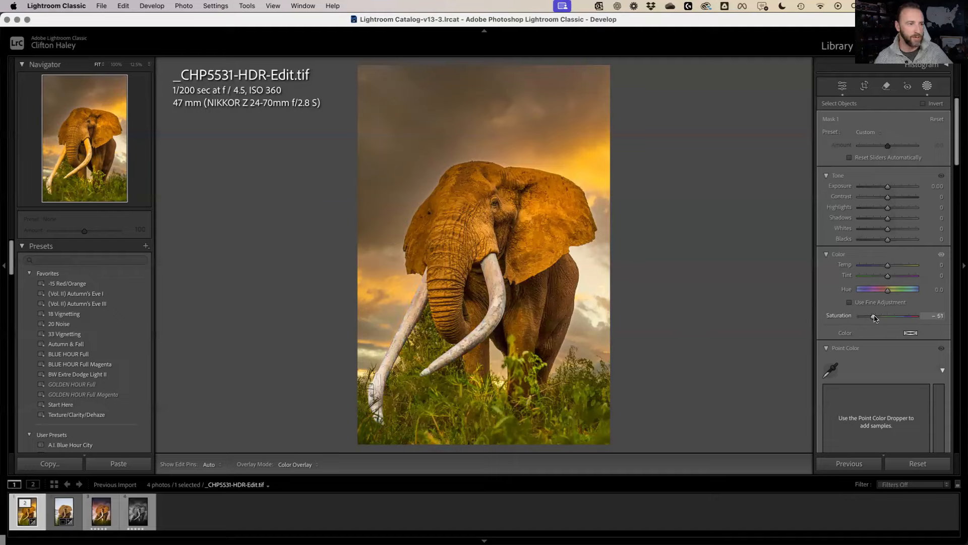
left_click_drag(875, 318, 874, 318)
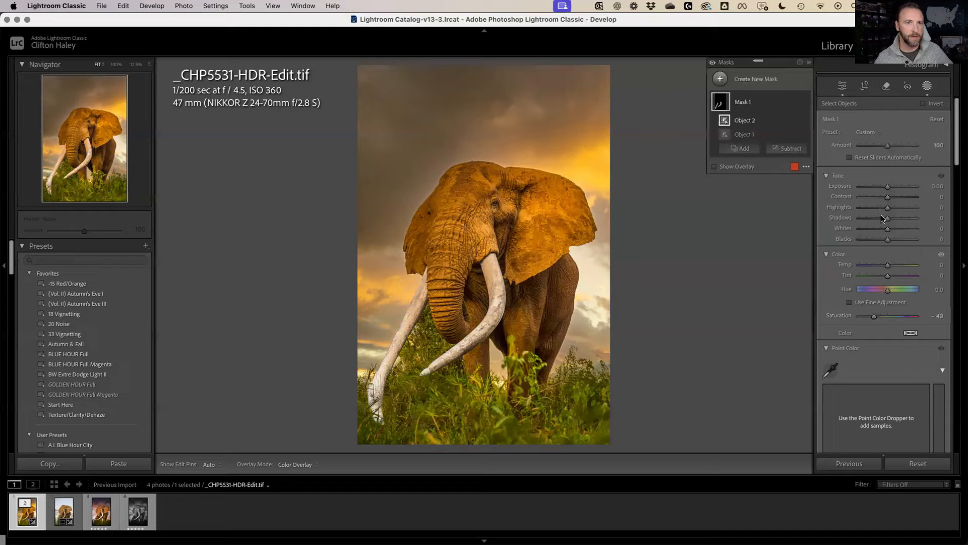
left_click_drag(887, 209, 896, 208)
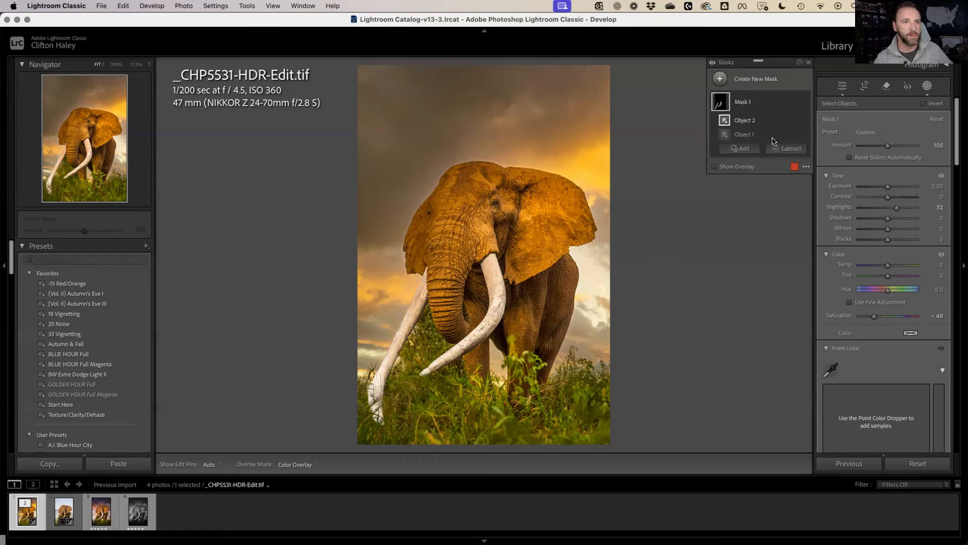
left_click(722, 80)
left_click(778, 102)
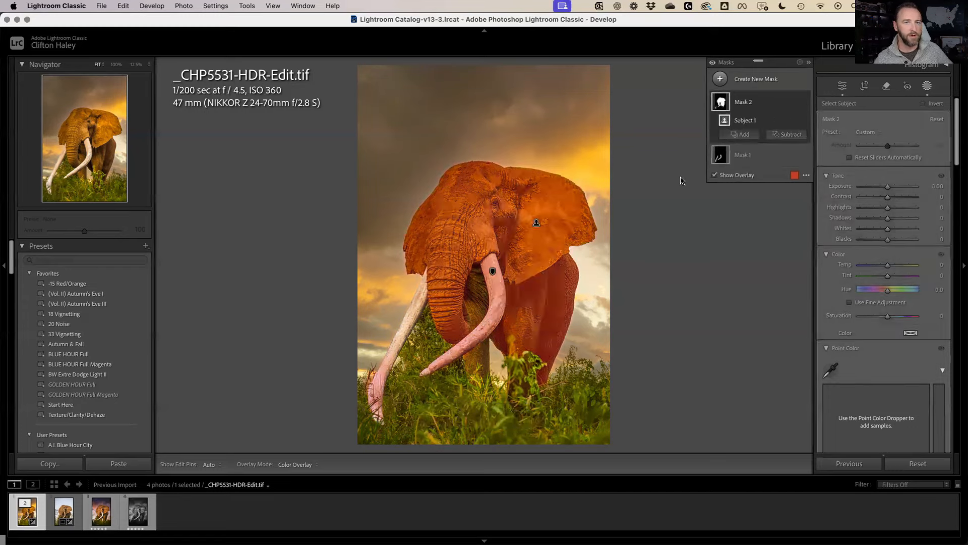
Add a brush to the elephant mask covering the dark gap beside the trunk
left_click(754, 140)
left_click(751, 233)
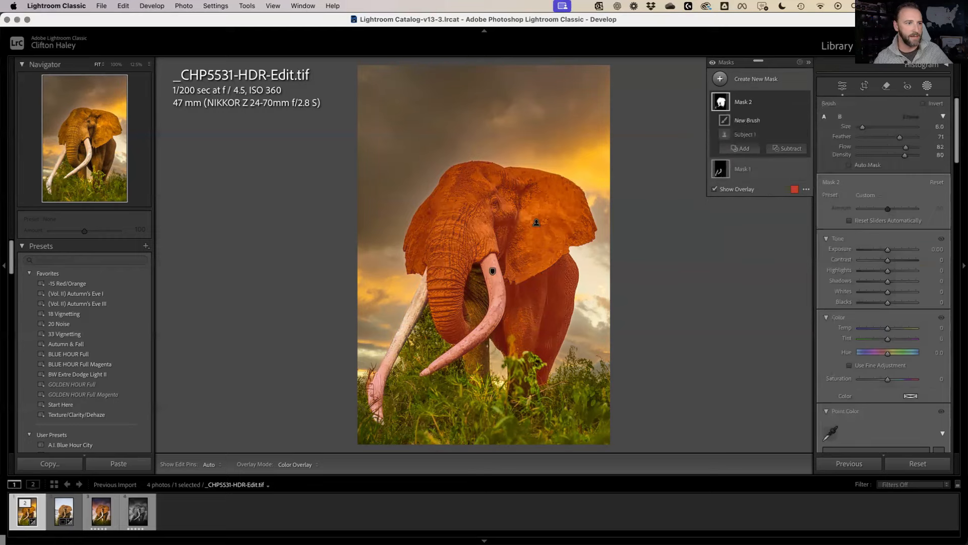
key("h")
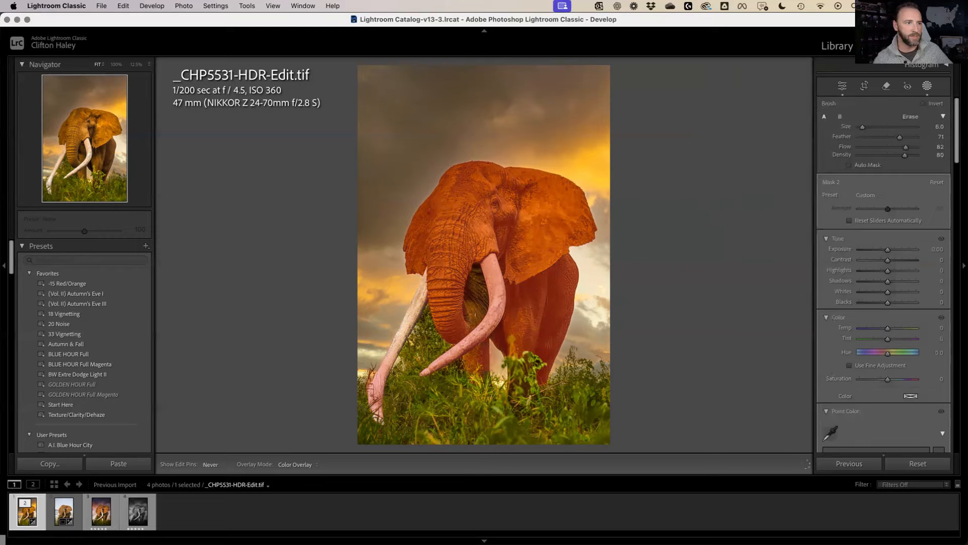
left_click_drag(475, 315, 482, 248)
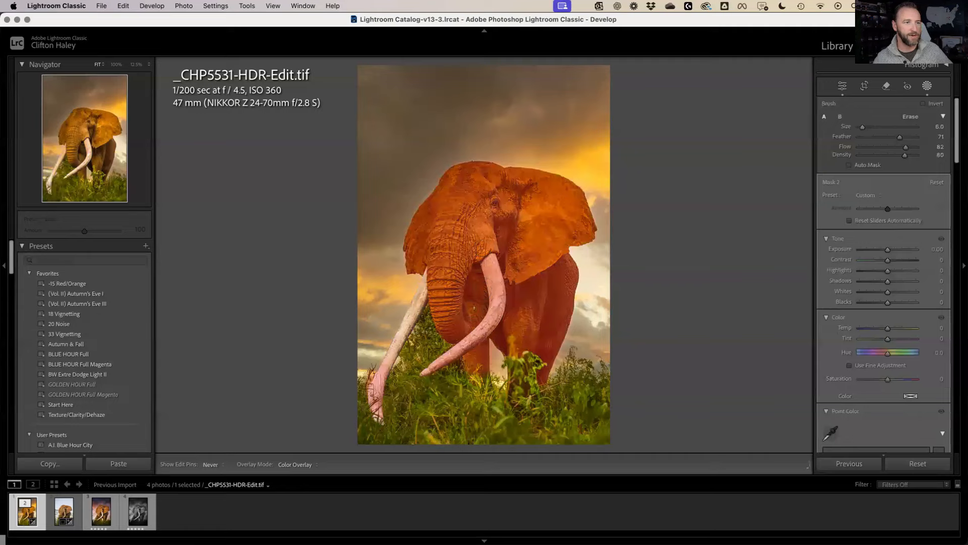
key("h")
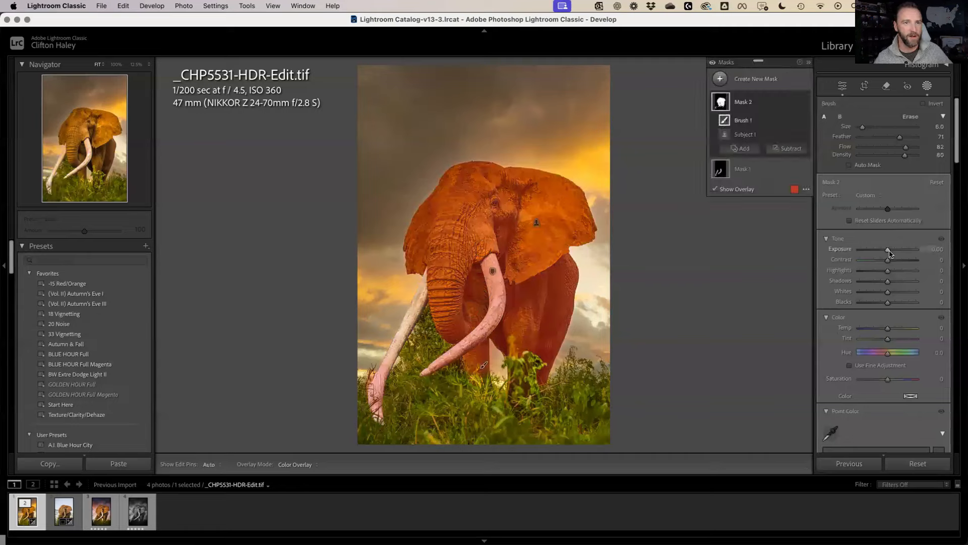
Raise the elephant mask's Exposure to 0.44 and cut the ear's orange point-colour saturation by -12
left_click_drag(889, 250, 892, 257)
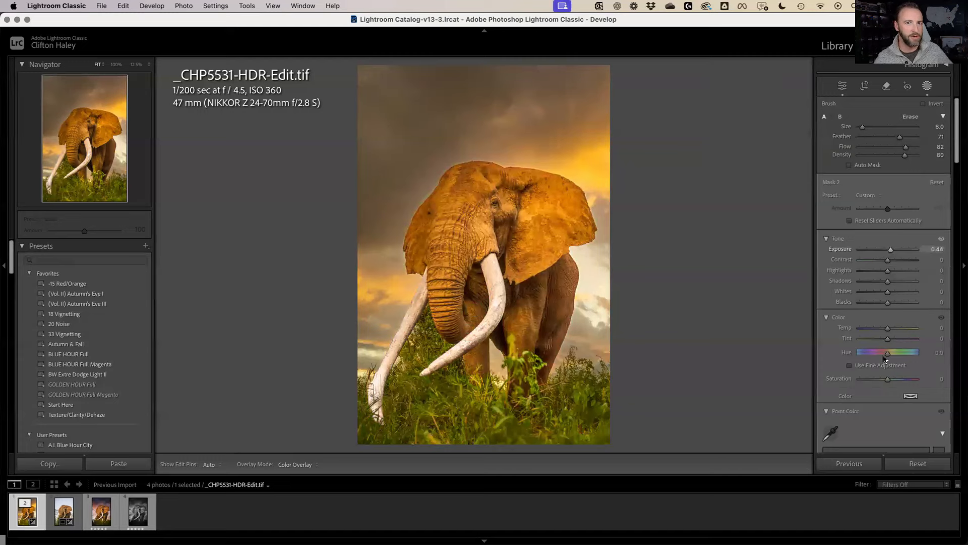
left_click(830, 433)
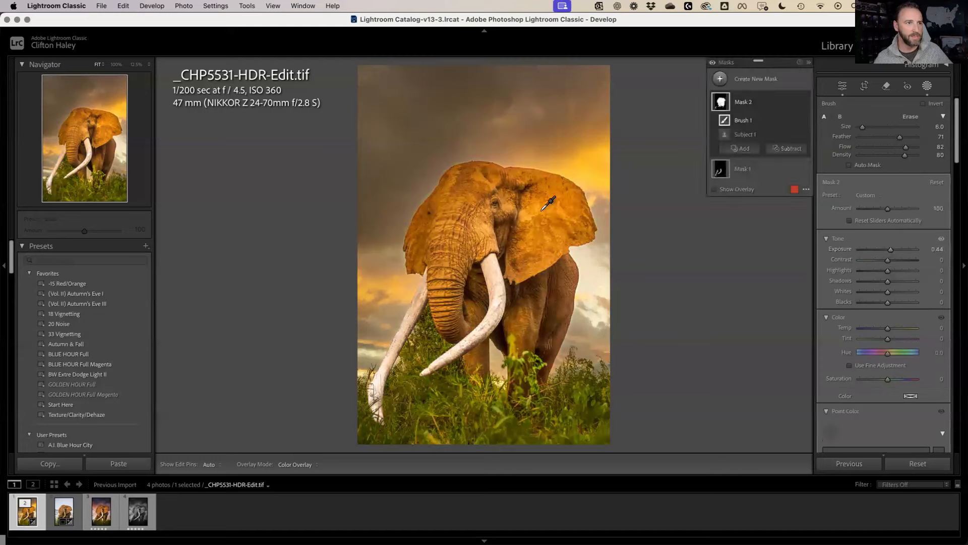
left_click(584, 260)
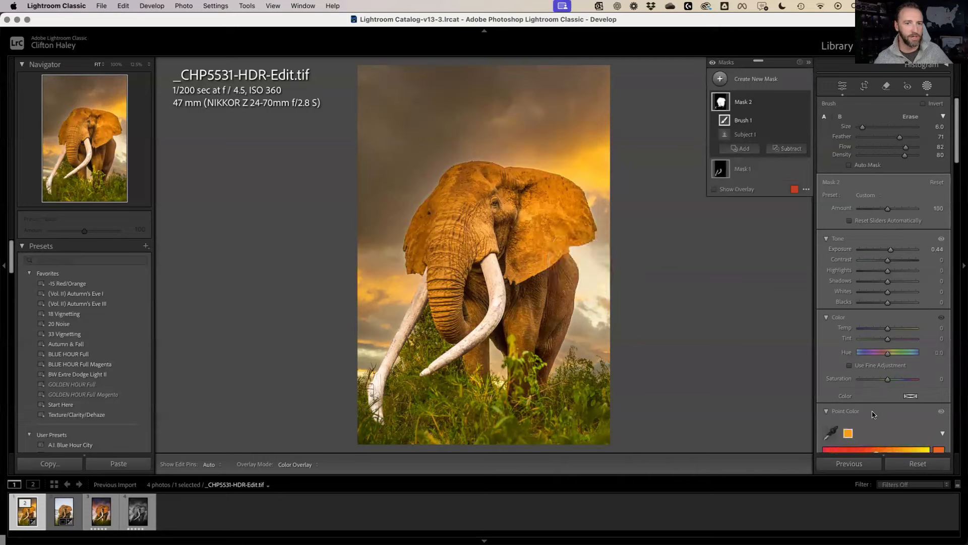
scroll(873, 410, "down", 5)
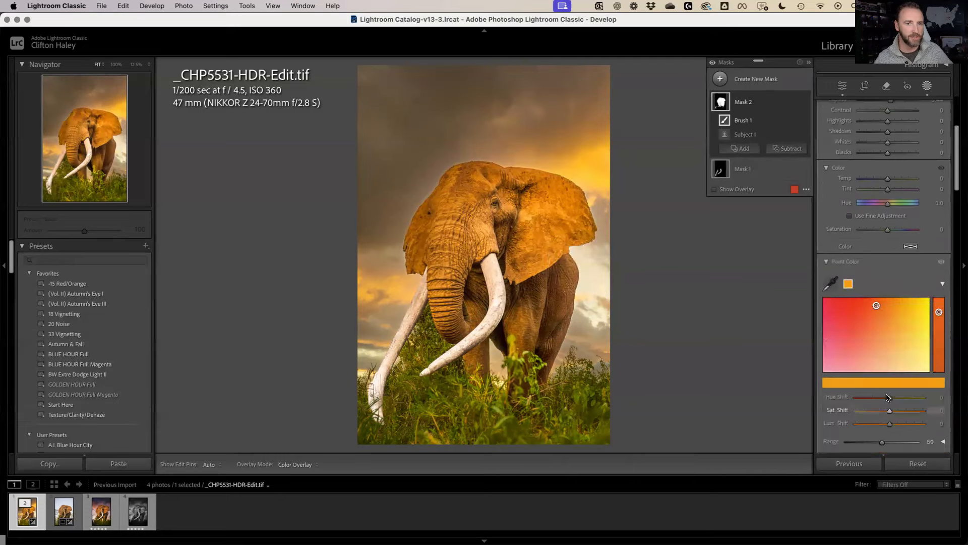
scroll(887, 397, "down", 1)
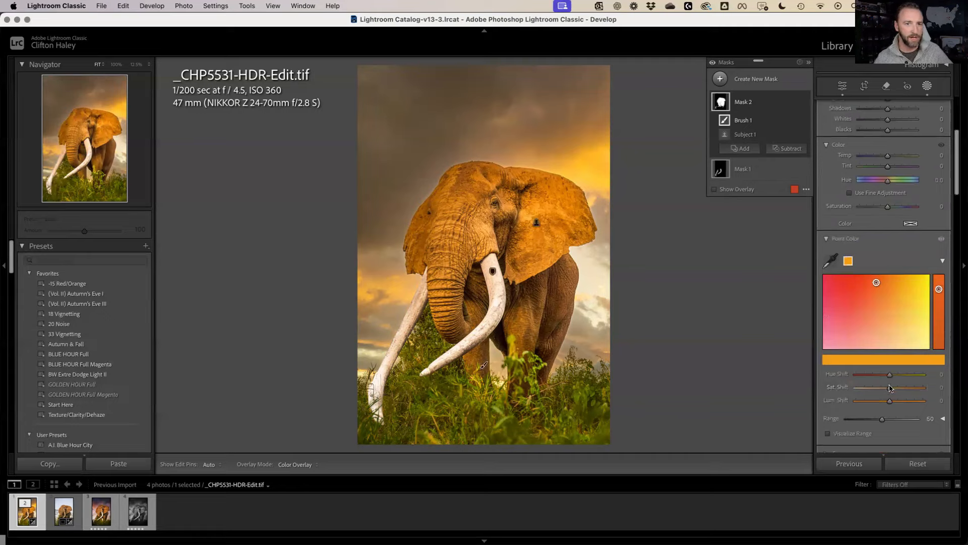
left_click_drag(889, 389, 886, 390)
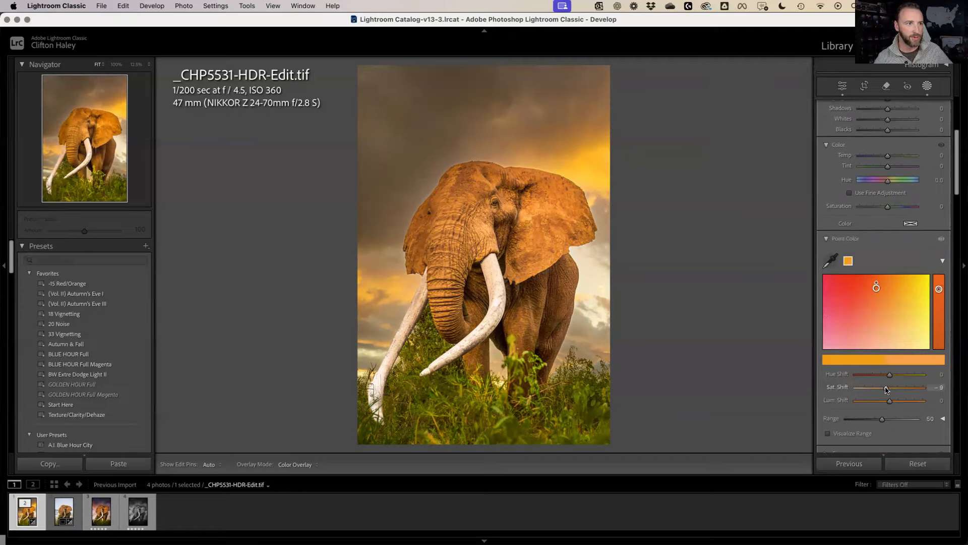
left_click_drag(886, 387, 885, 388)
Increase the elephant mask's Contrast to 26
scroll(851, 177, "up", 3)
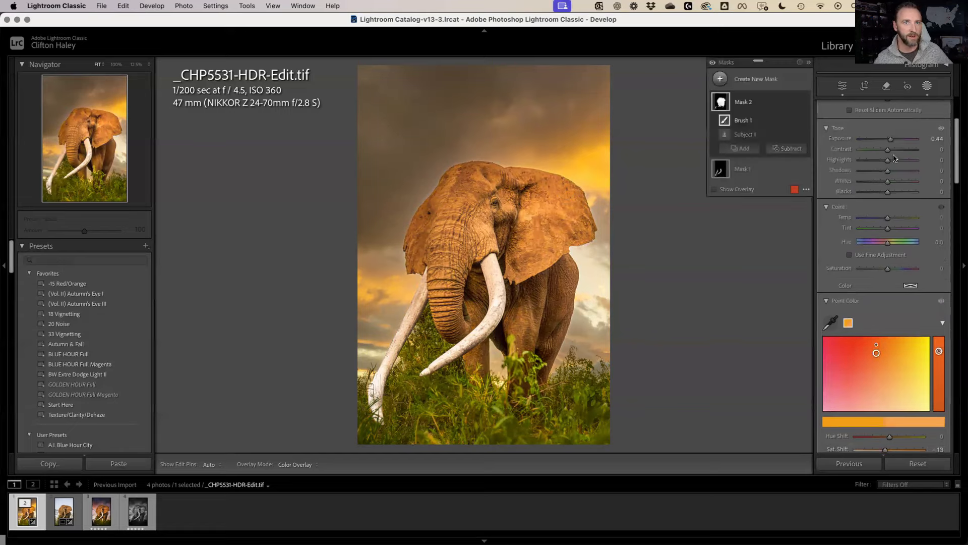
left_click(893, 151)
left_click_drag(894, 152, 893, 157)
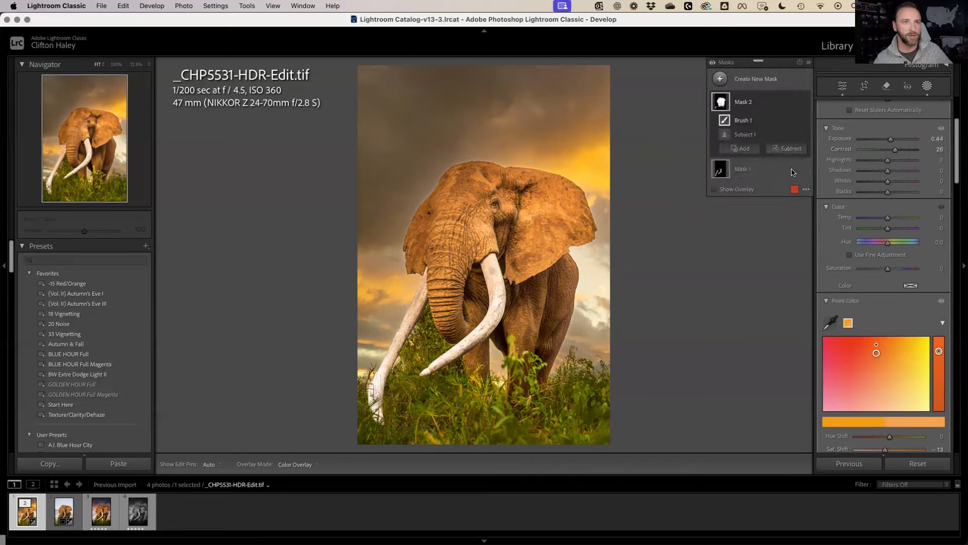
left_click(788, 149)
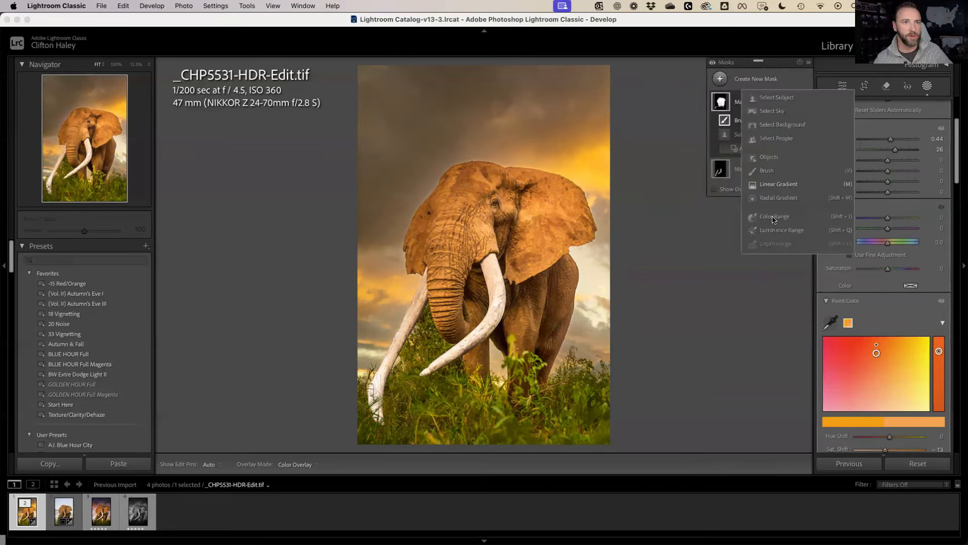
Create a Select Sky mask plus a brush area and lower its Exposure to -0.23
left_click(777, 113)
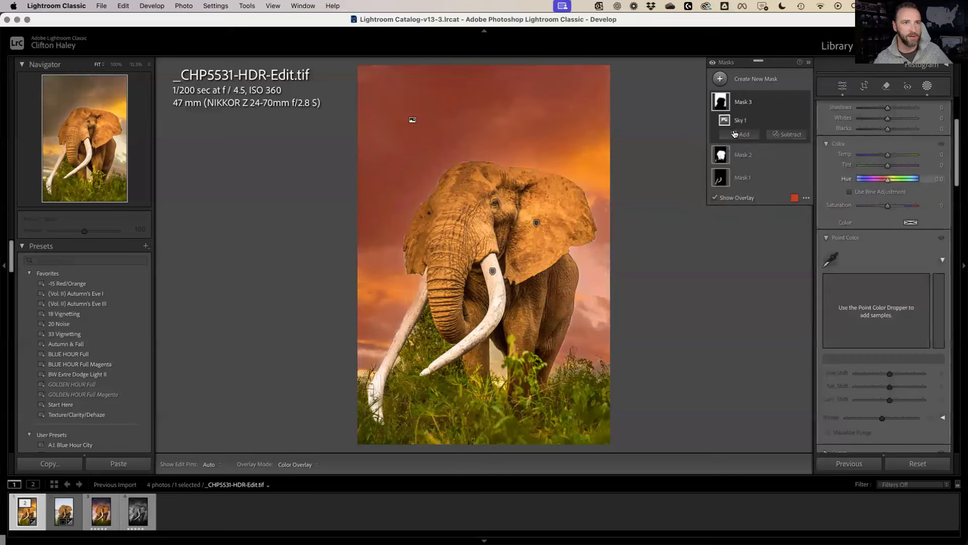
left_click(734, 133)
left_click(753, 229)
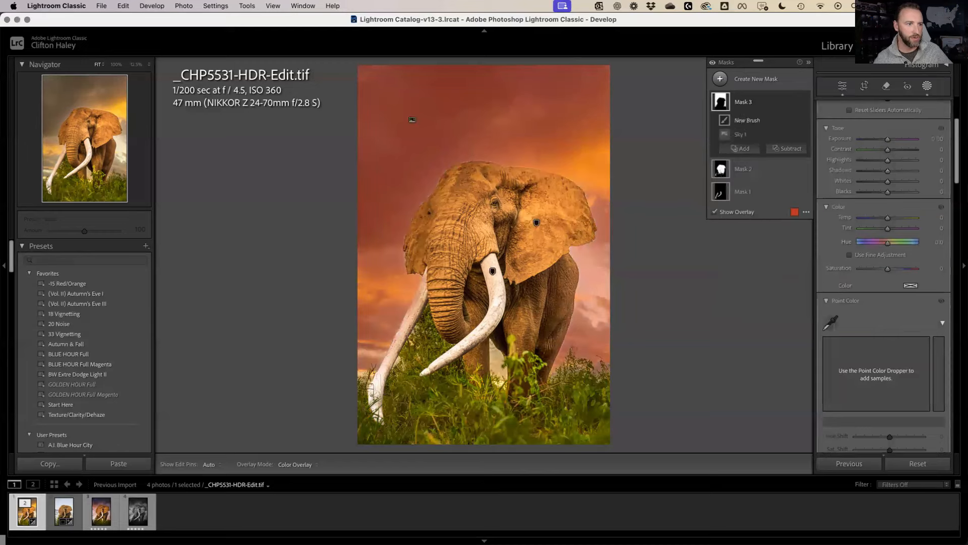
key("h")
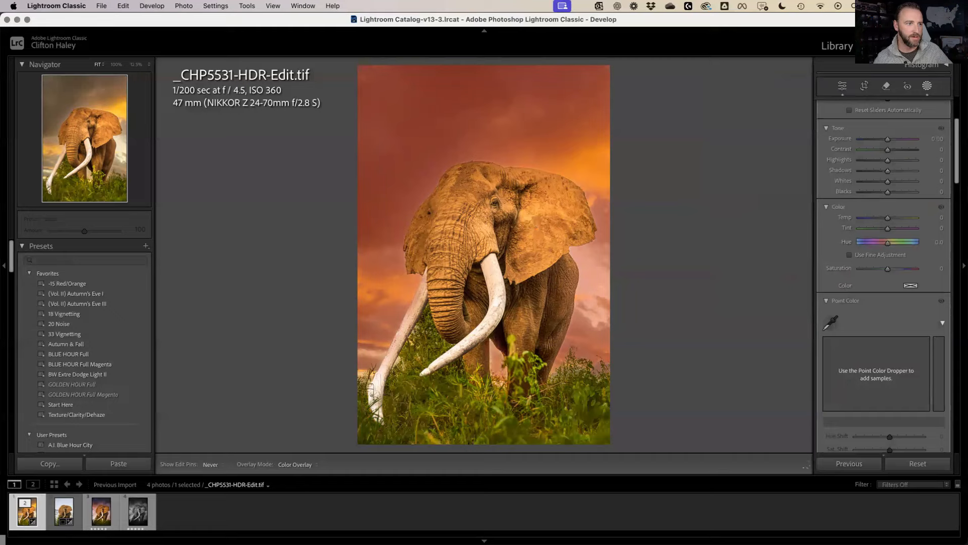
key("h")
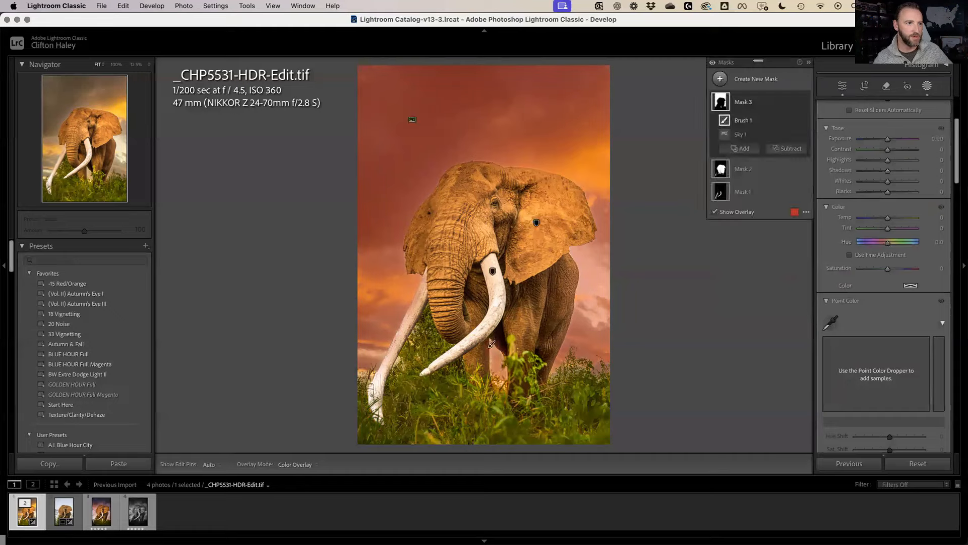
key("h")
key("h")
left_click_drag(888, 141, 885, 142)
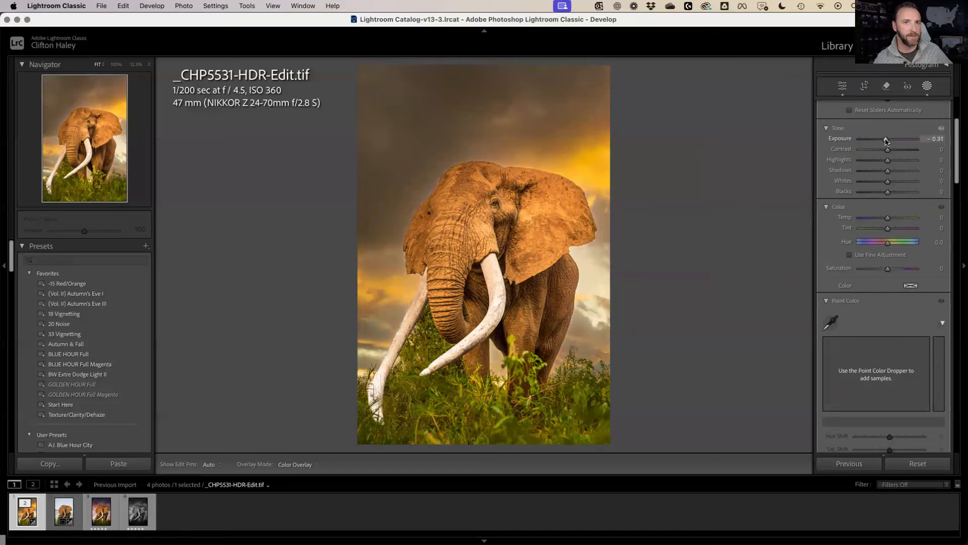
left_click_drag(887, 141, 886, 142)
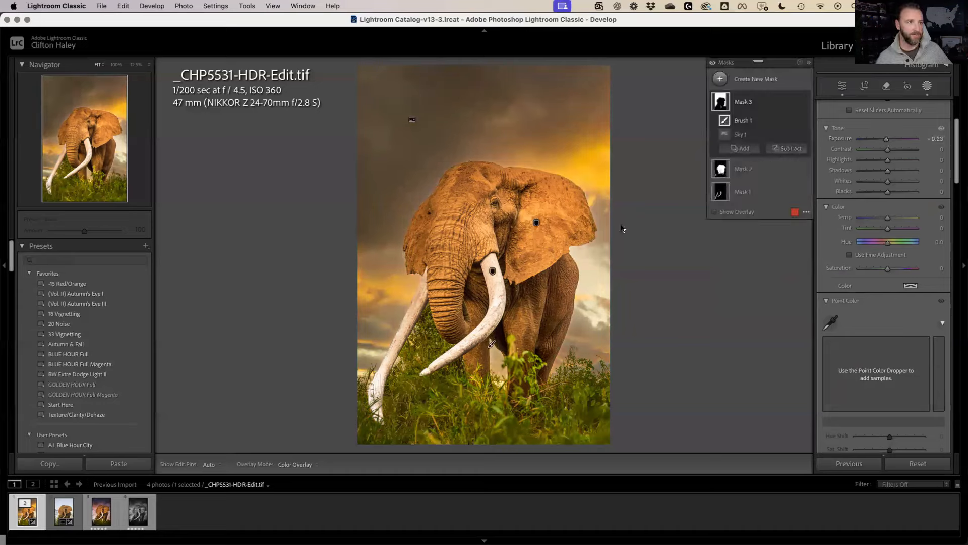
key("shift+w")
Use Edit In to open the elephant photo in Adobe Photoshop (Beta)
right_click(536, 195)
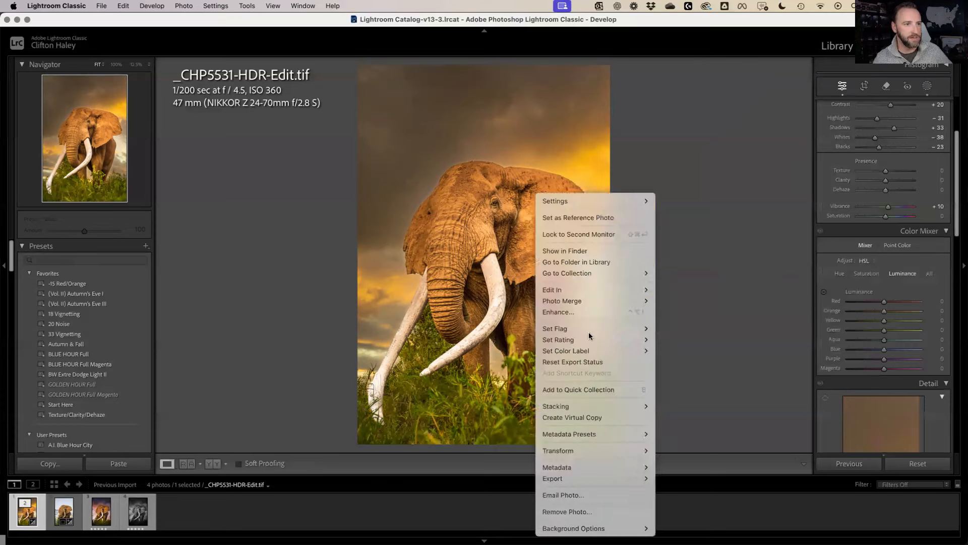
mouse_move(601, 293)
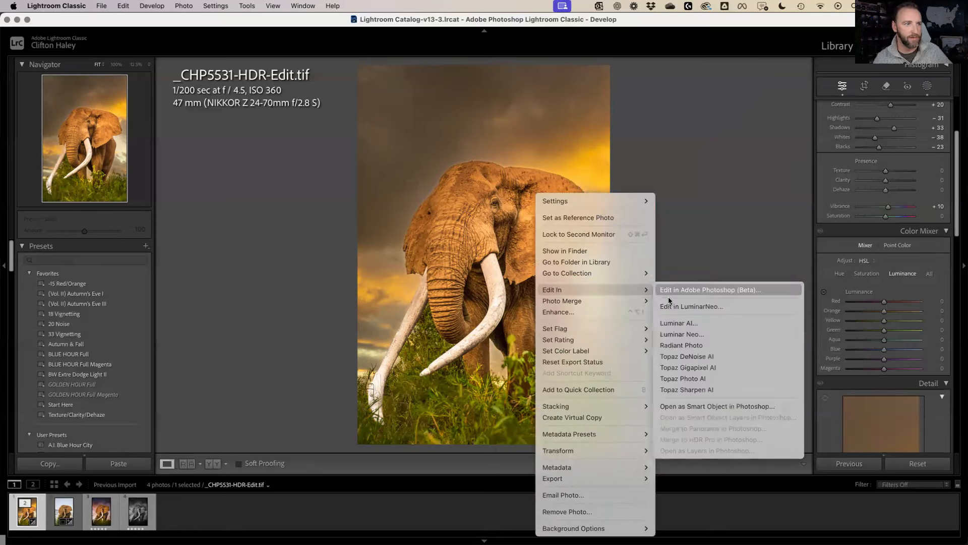
left_click(669, 293)
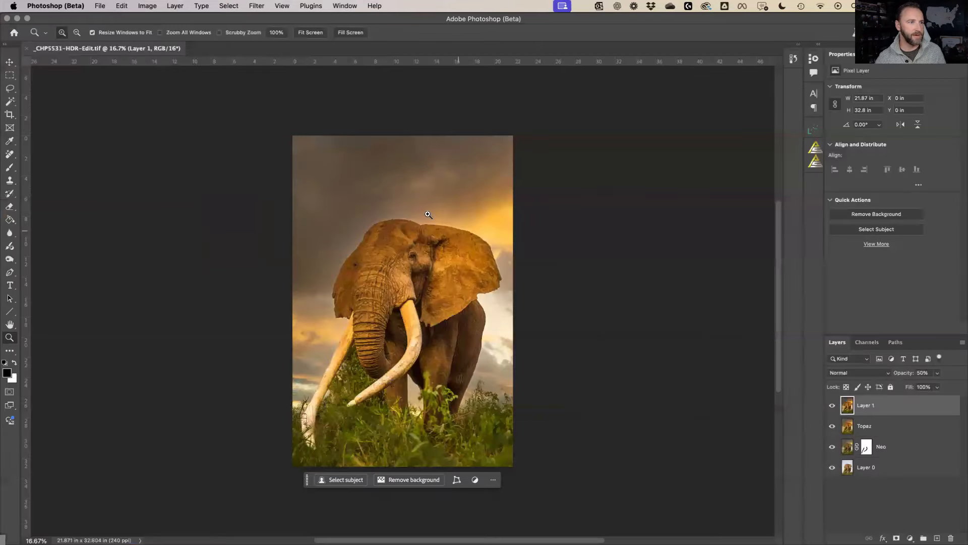
Paint out the ear-edge fringe with a smaller Remove tool brush, then start lassoing the remaining fringe
left_click_drag(427, 214, 512, 254)
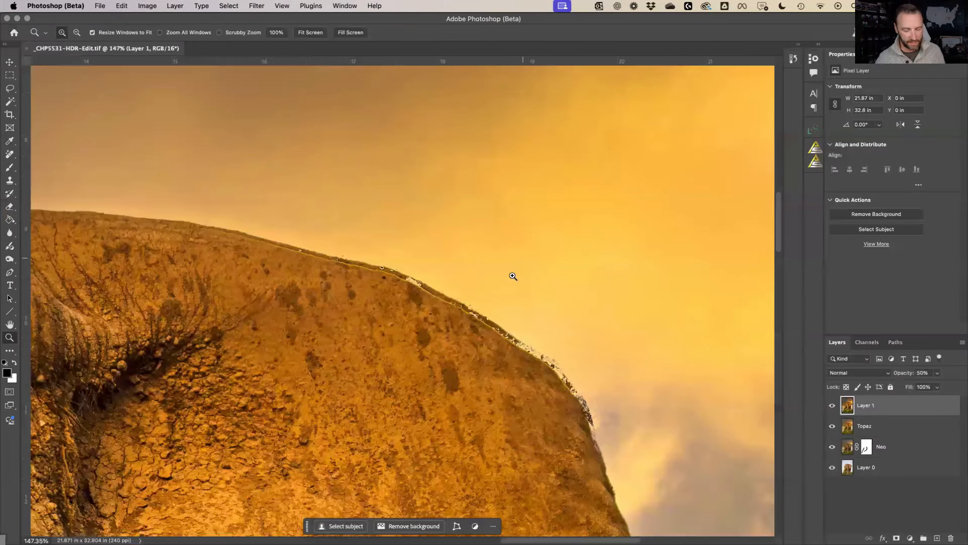
key("j")
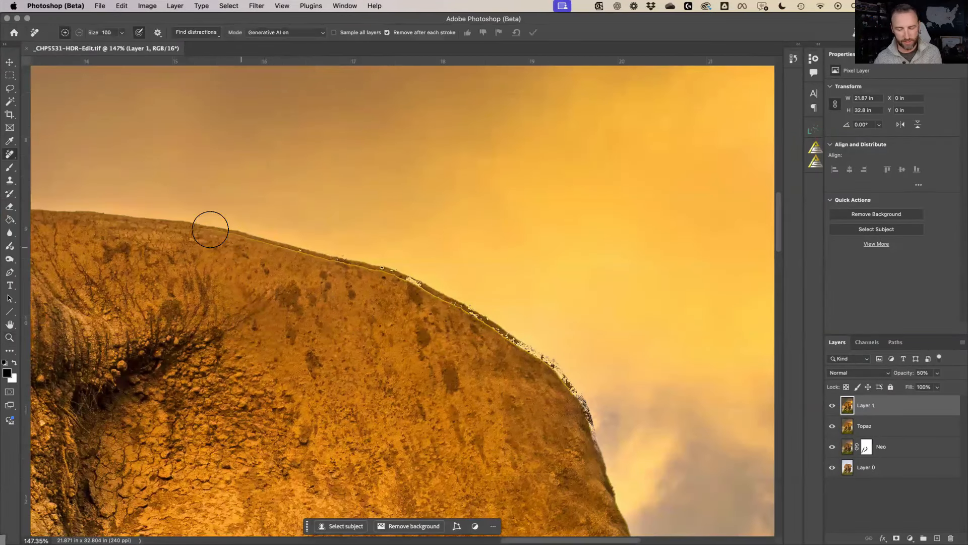
key("bracketleft")
key("bracketleft")
key("bracketleft")
key("bracketleft")
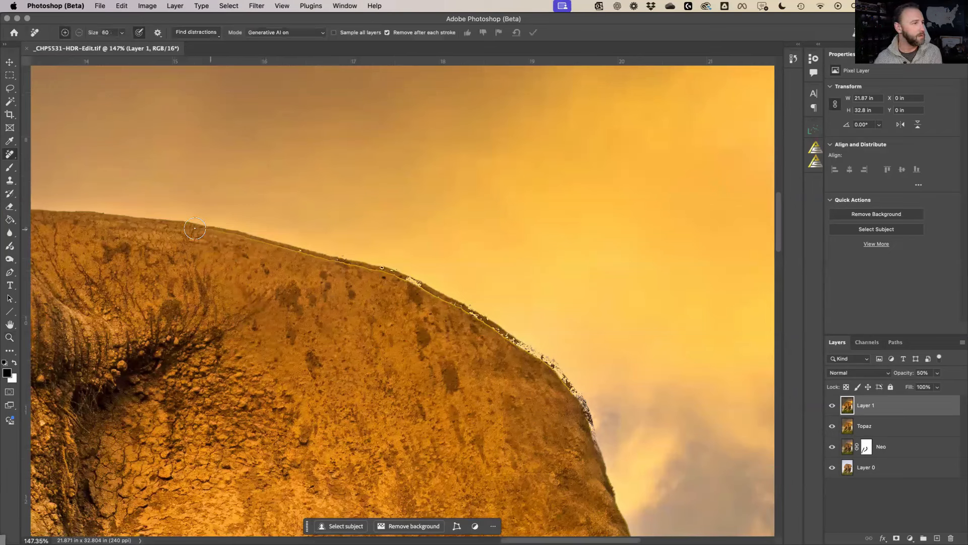
key("bracketleft")
key("bracketleft")
key("bracketleft")
key("bracketleft")
mouse_move(270, 241)
left_mouse_down()
mouse_move(378, 267)
mouse_move(424, 292)
left_mouse_up()
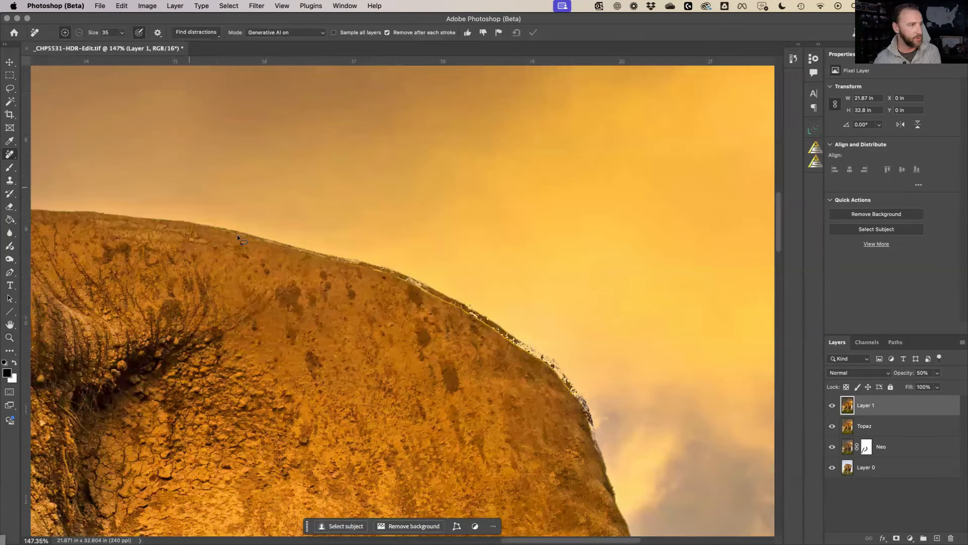
key("l")
mouse_move(217, 220)
left_mouse_down()
mouse_move(207, 219)
mouse_move(428, 273)
mouse_move(549, 353)
mouse_move(591, 397)
mouse_move(612, 495)
left_mouse_up()
Close the lasso around the ear fringe and run Generative Fill with no prompt
left_click_drag(590, 450, 568, 401)
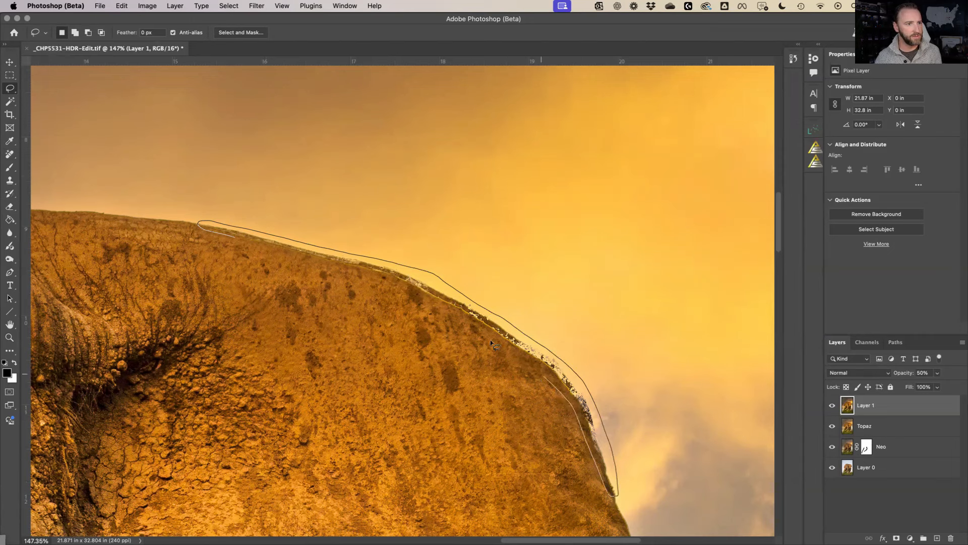
left_click_drag(417, 295, 356, 271)
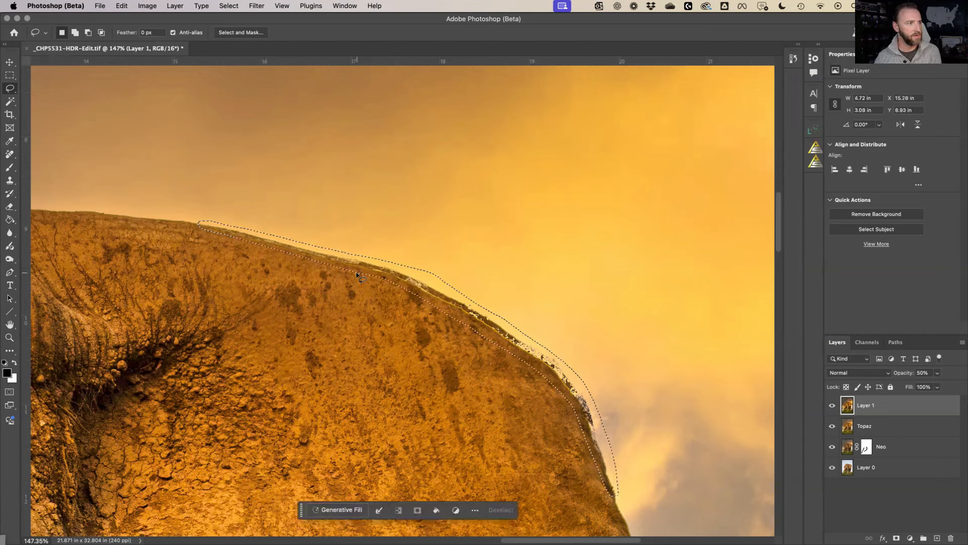
left_click(341, 510)
left_click(531, 512)
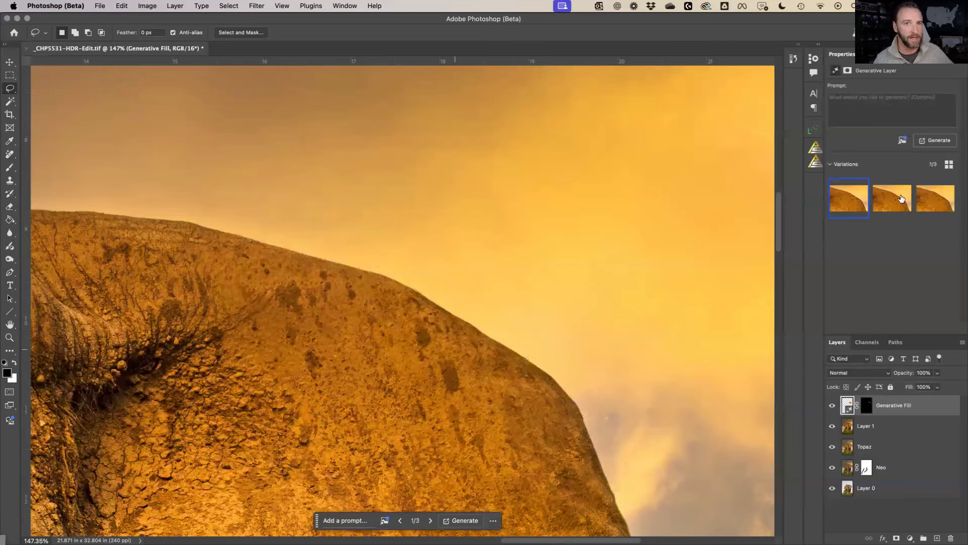
Compare the generated variations, generate similar ones, then fit the image to screen and save
left_click(925, 201)
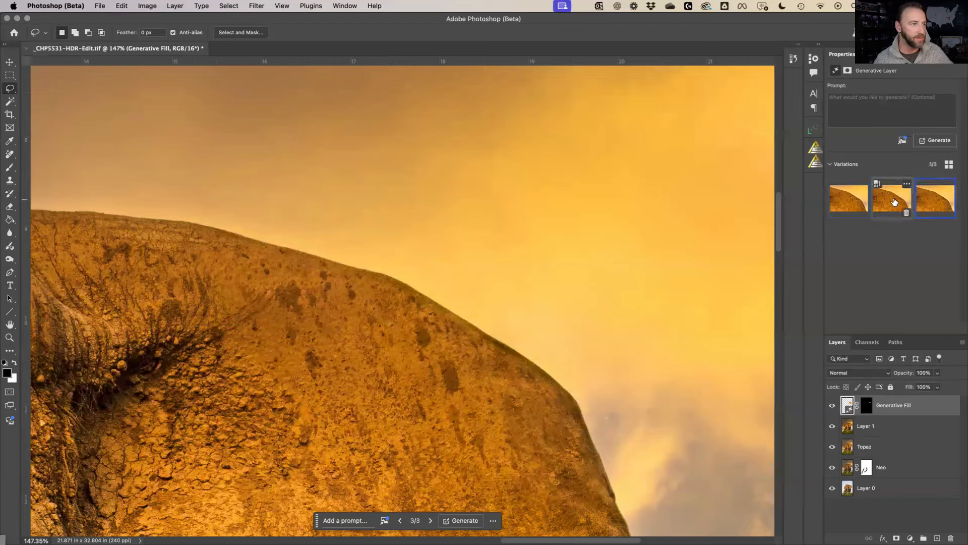
left_click(920, 185)
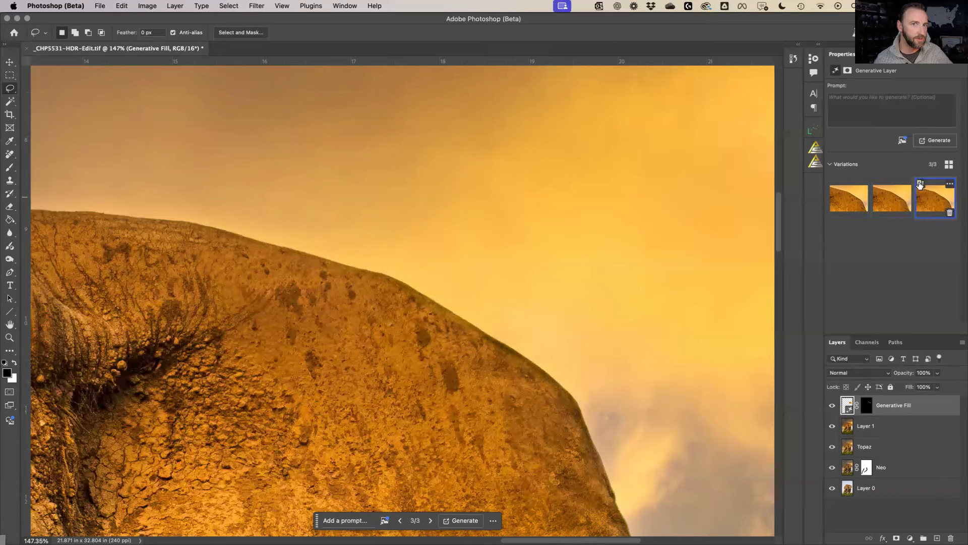
left_click(920, 184)
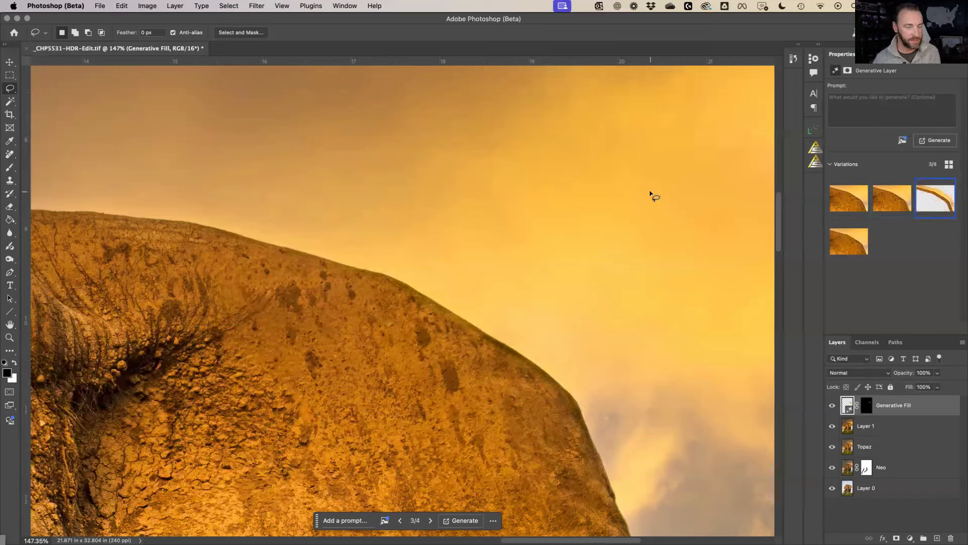
key("super+0")
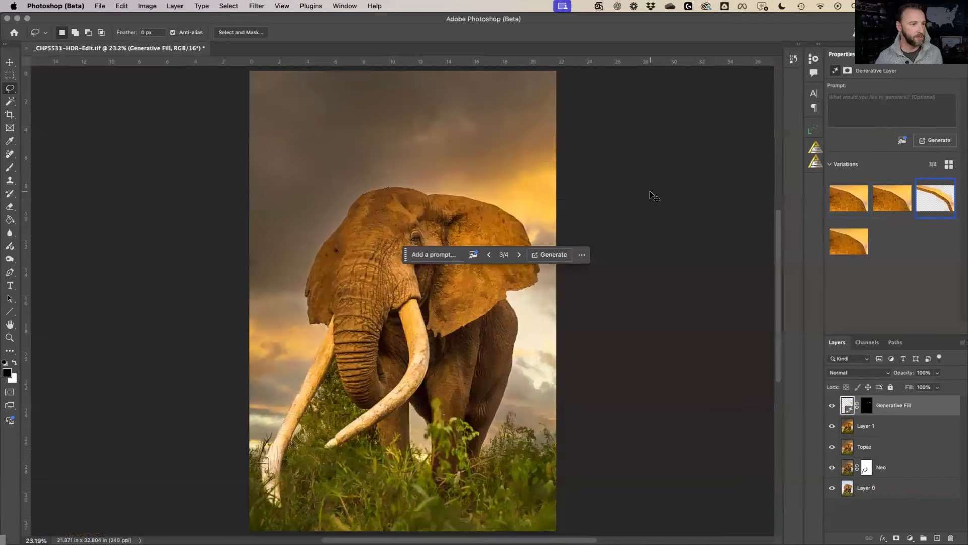
key("super+s")
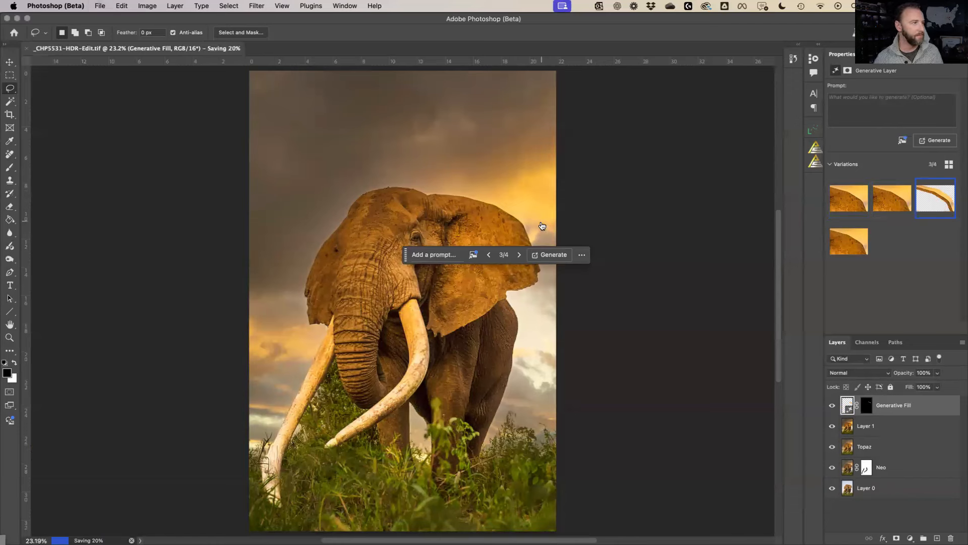
key("super+Tab")
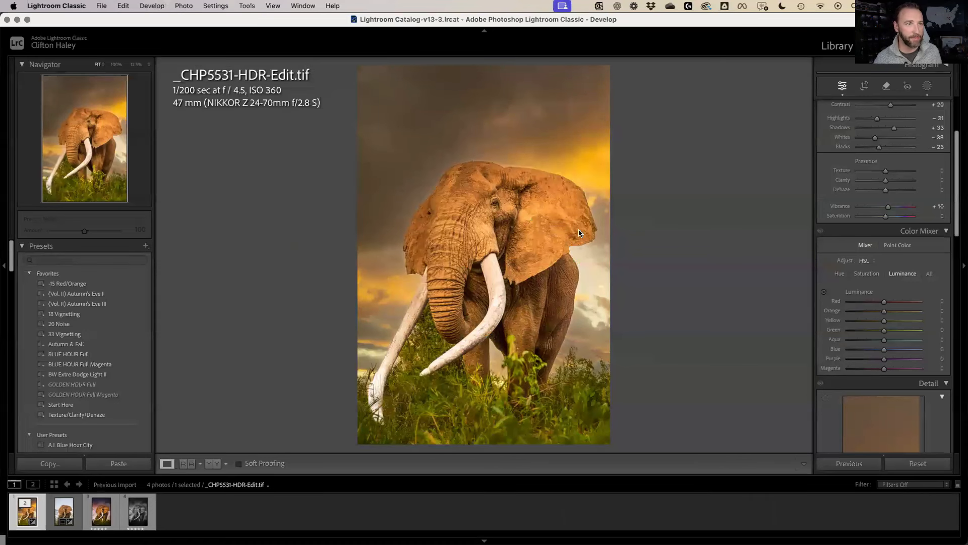
Copy the develop settings without masks and change the zoom level to inspect the ear edge
key("super+shift+c")
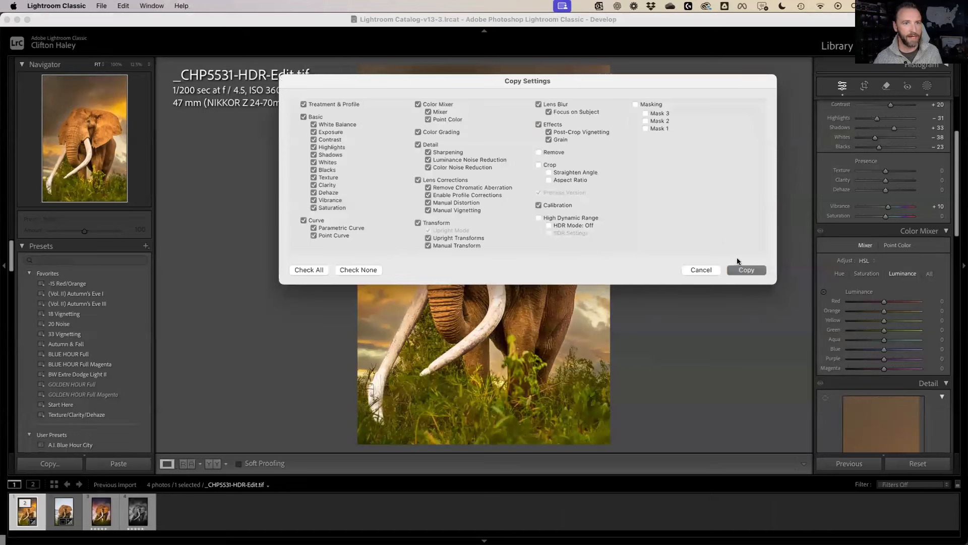
left_click(747, 270)
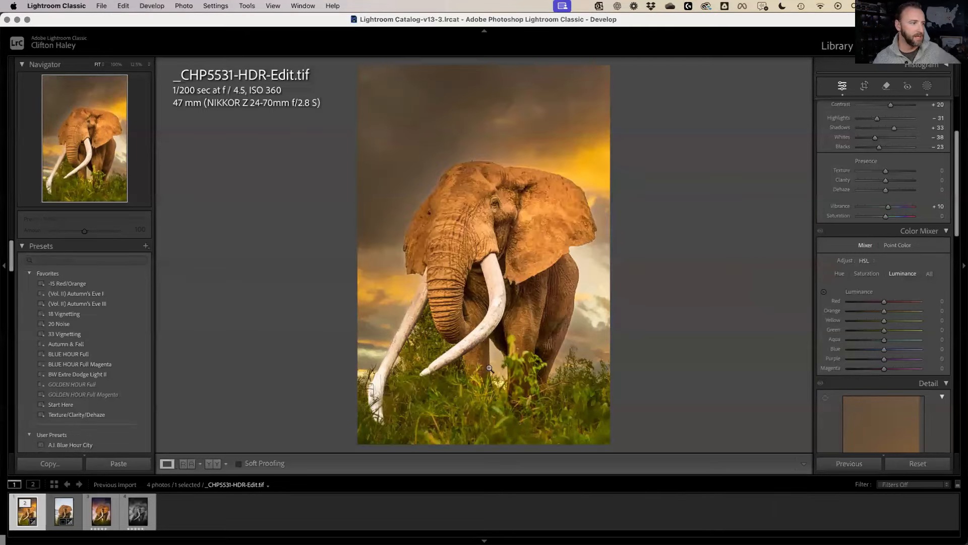
left_click(577, 185)
left_click(535, 205)
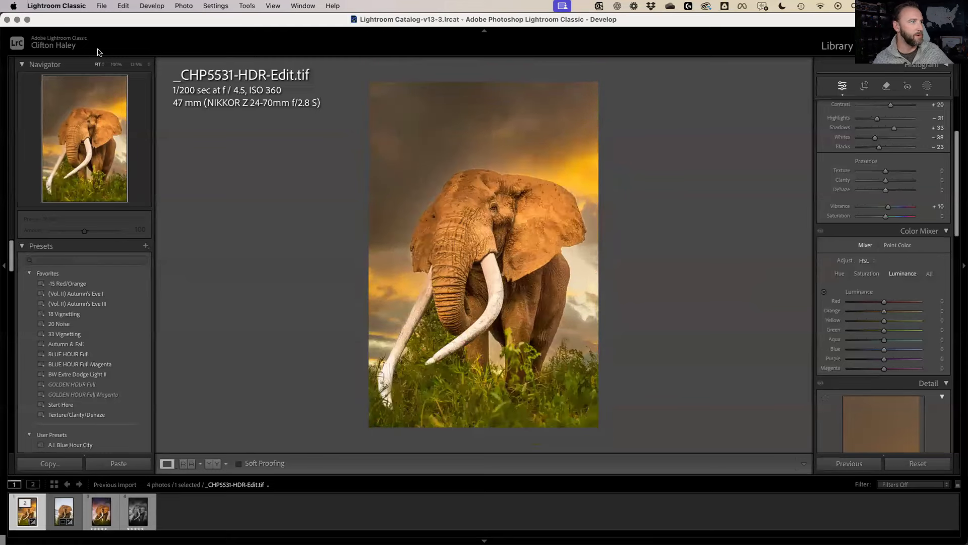
left_click(140, 65)
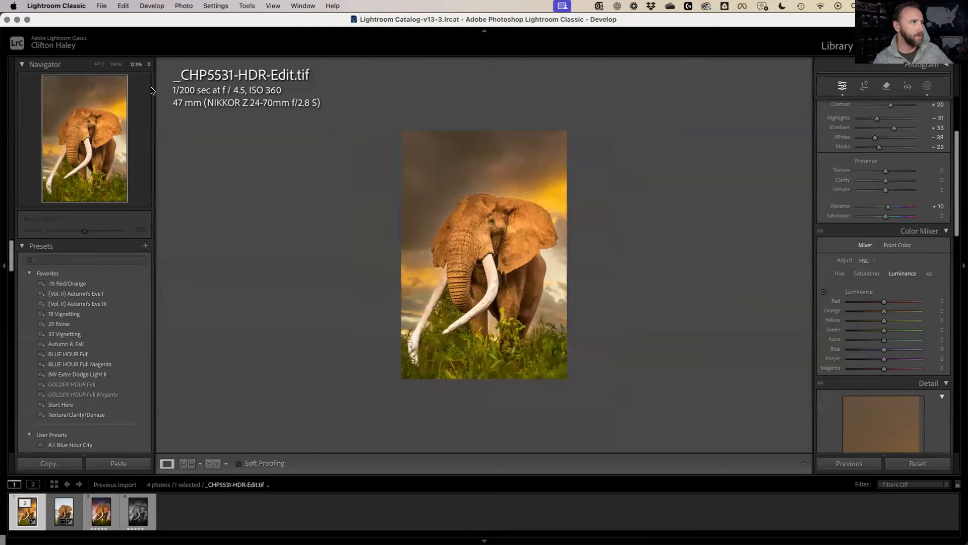
left_click(148, 64)
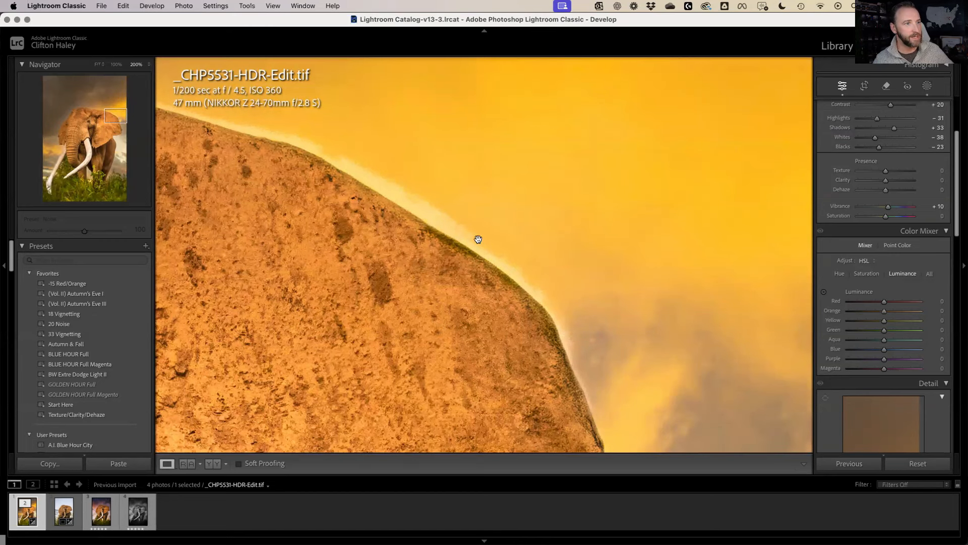
Add a brushed area to Mask 3 along the elephant's back edge
left_click(928, 87)
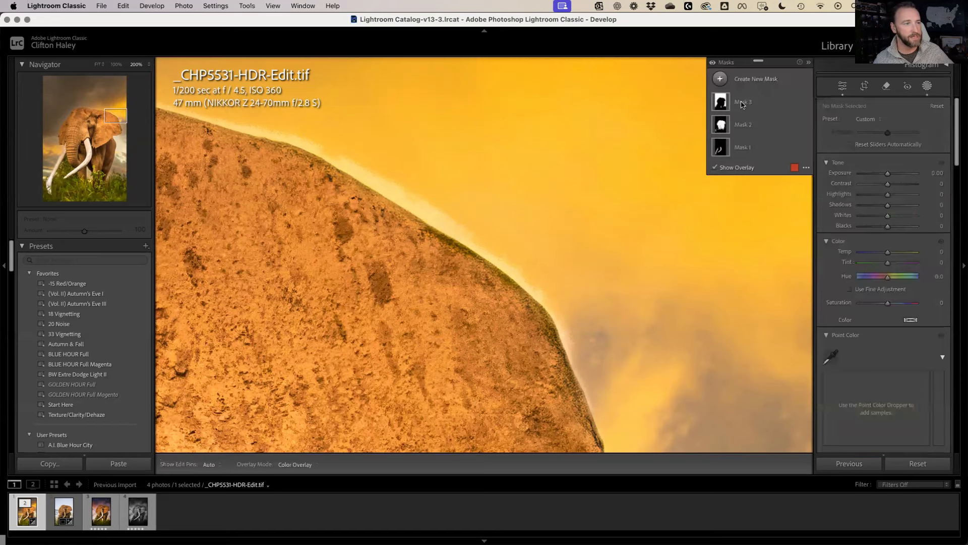
left_click(720, 101)
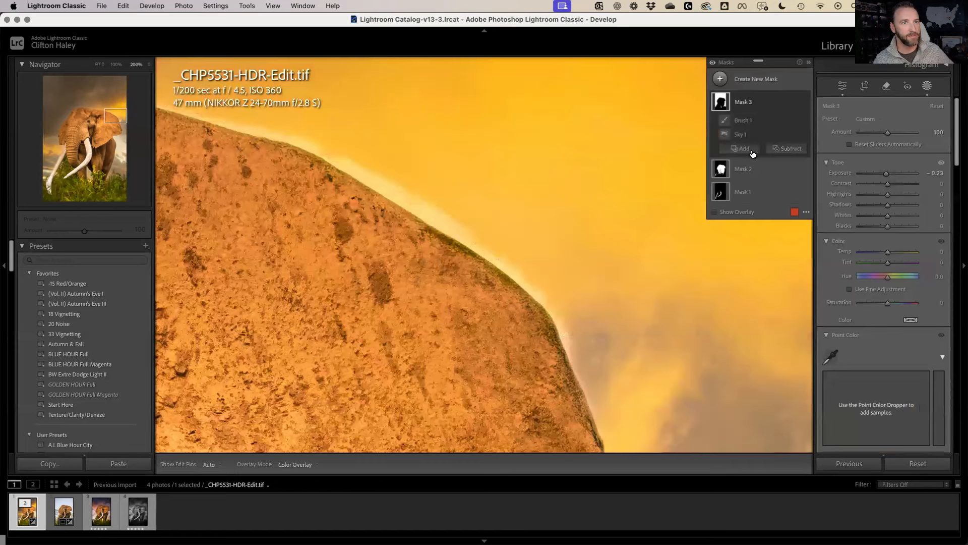
left_click(753, 149)
left_click(751, 247)
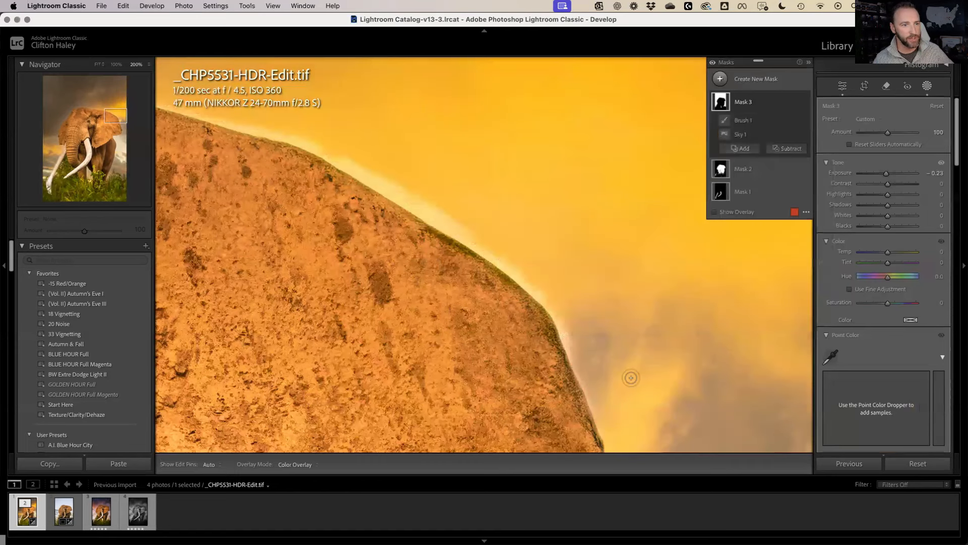
key("h")
mouse_move(592, 389)
left_mouse_down()
mouse_move(542, 299)
mouse_move(478, 245)
mouse_move(541, 295)
mouse_move(448, 230)
mouse_move(483, 247)
mouse_move(428, 221)
mouse_move(480, 236)
mouse_move(361, 164)
mouse_move(413, 196)
mouse_move(365, 183)
mouse_move(422, 224)
mouse_move(457, 232)
mouse_move(347, 169)
mouse_move(471, 239)
mouse_move(314, 144)
mouse_move(163, 102)
mouse_move(340, 158)
mouse_move(462, 239)
mouse_move(400, 200)
mouse_move(471, 225)
left_mouse_up()
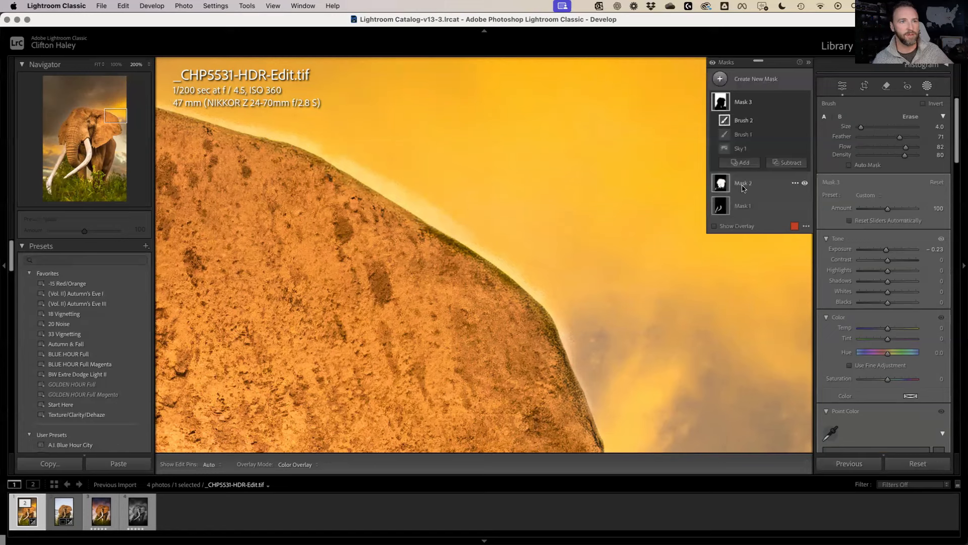
Add a brushed area to Mask 2, then zoom out to fit and leave masking
left_click(745, 185)
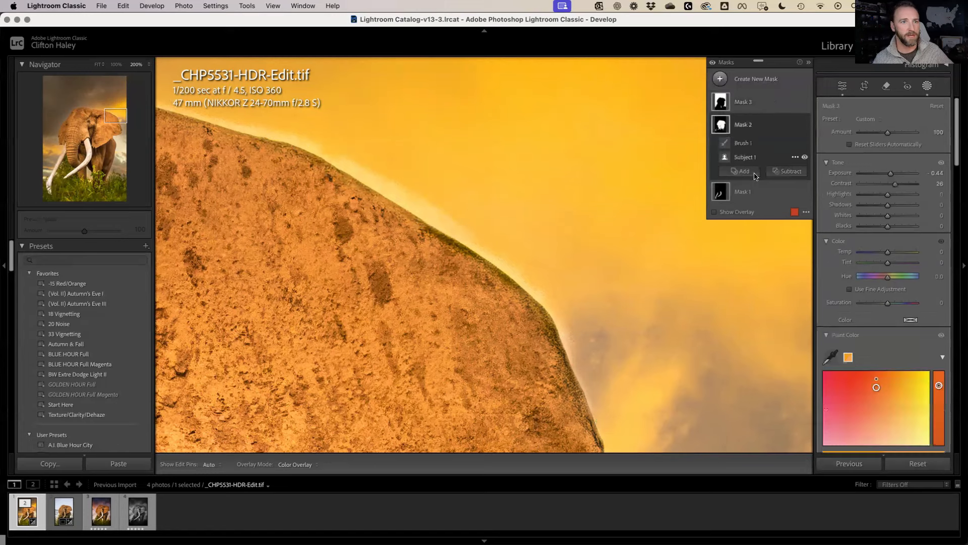
left_click(755, 173)
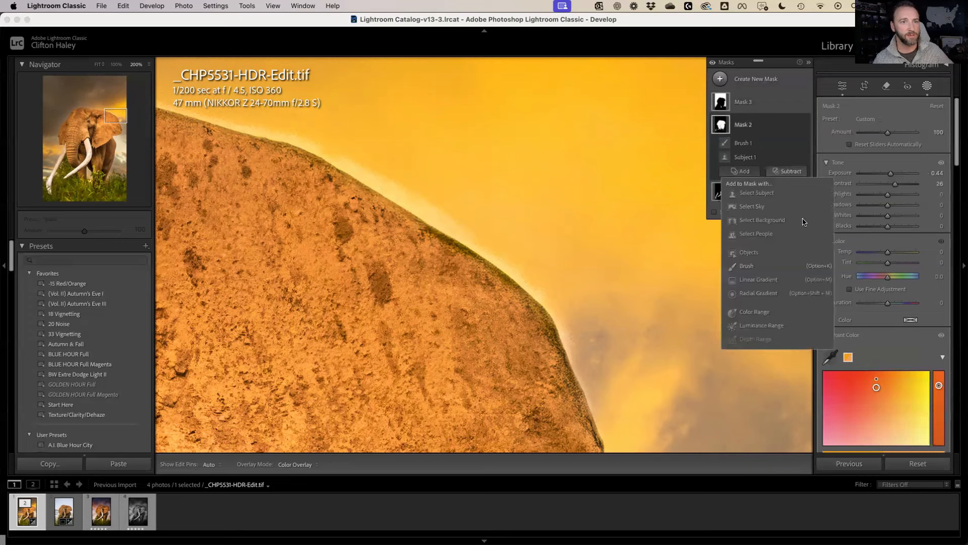
left_click(798, 265)
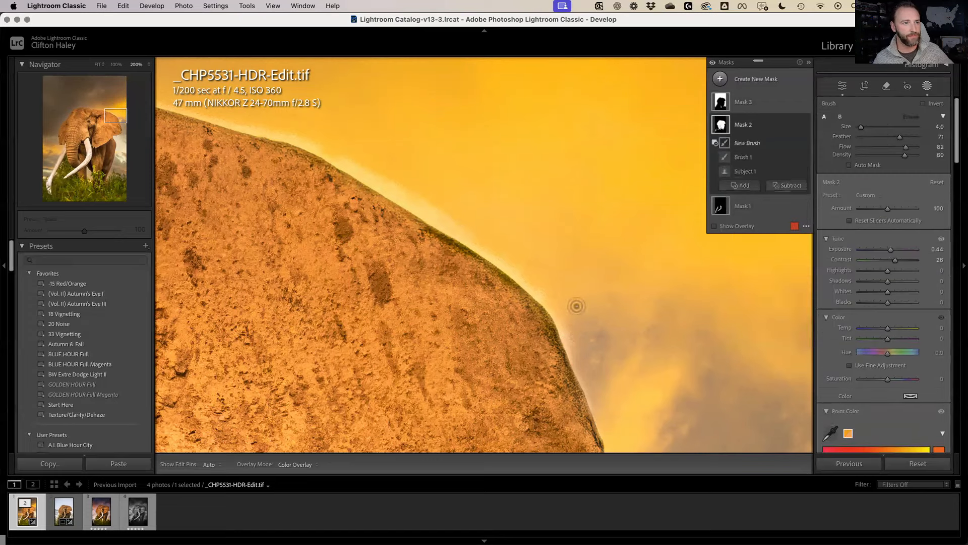
key("h")
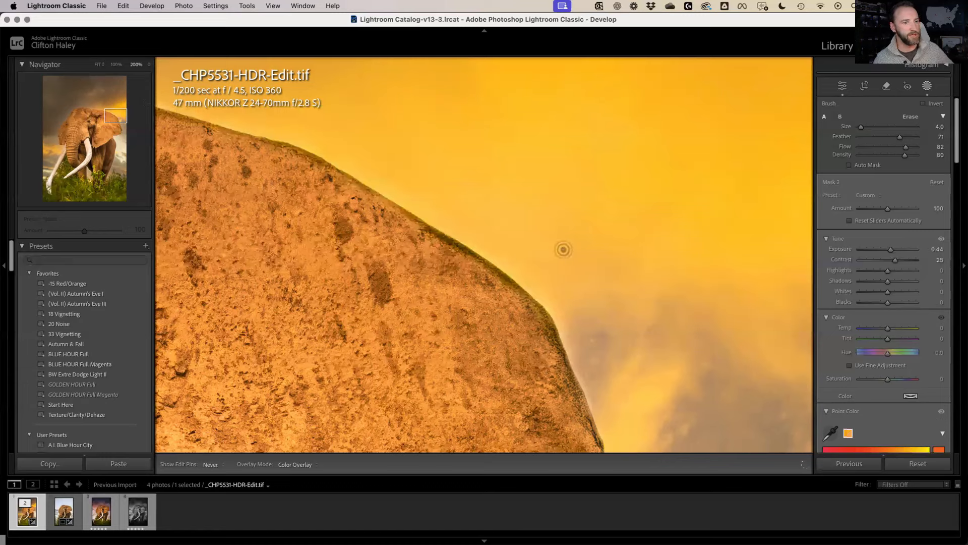
key("h")
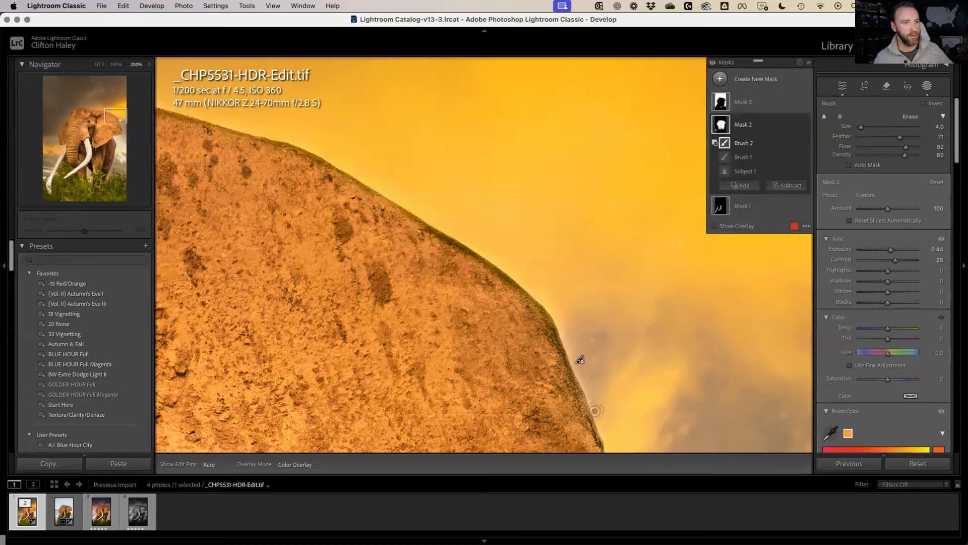
key("h")
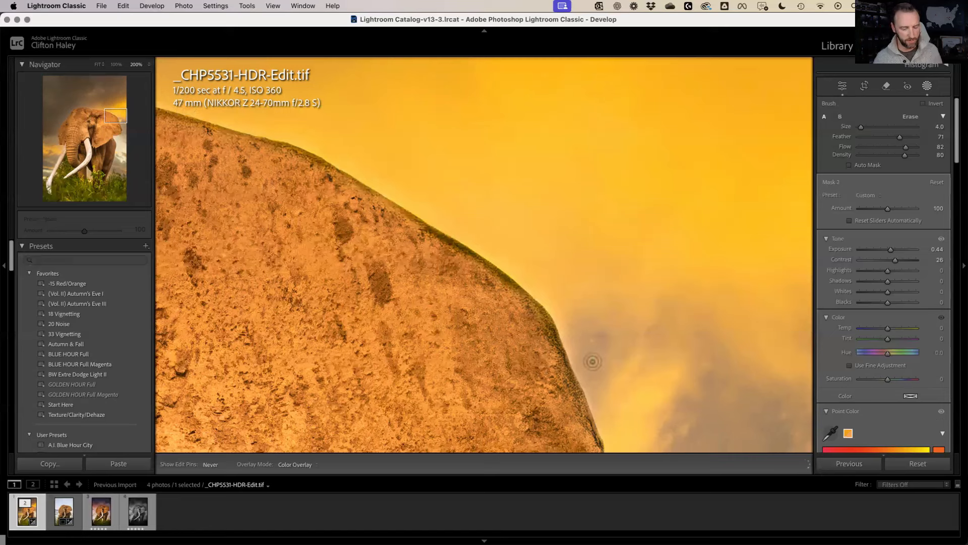
key("h")
key("z")
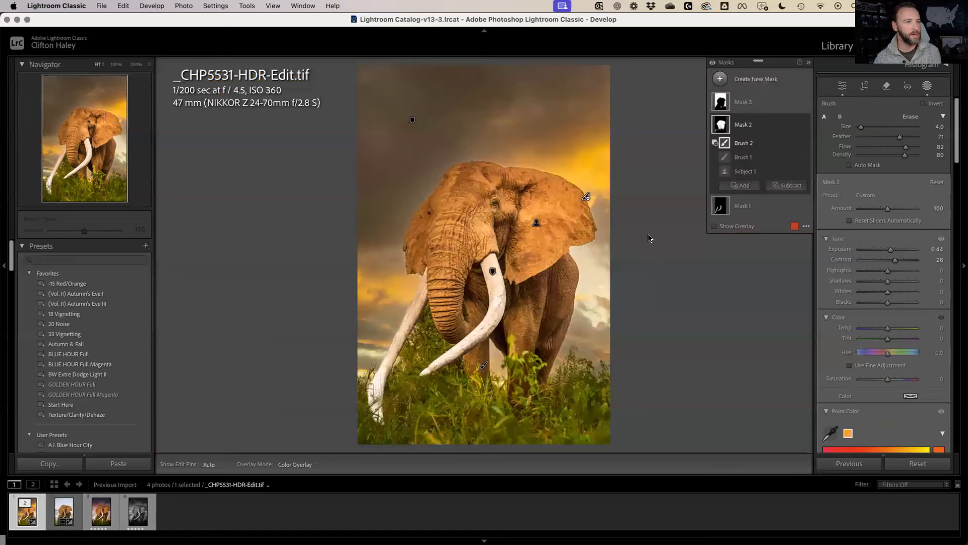
key("Escape")
key("Escape")
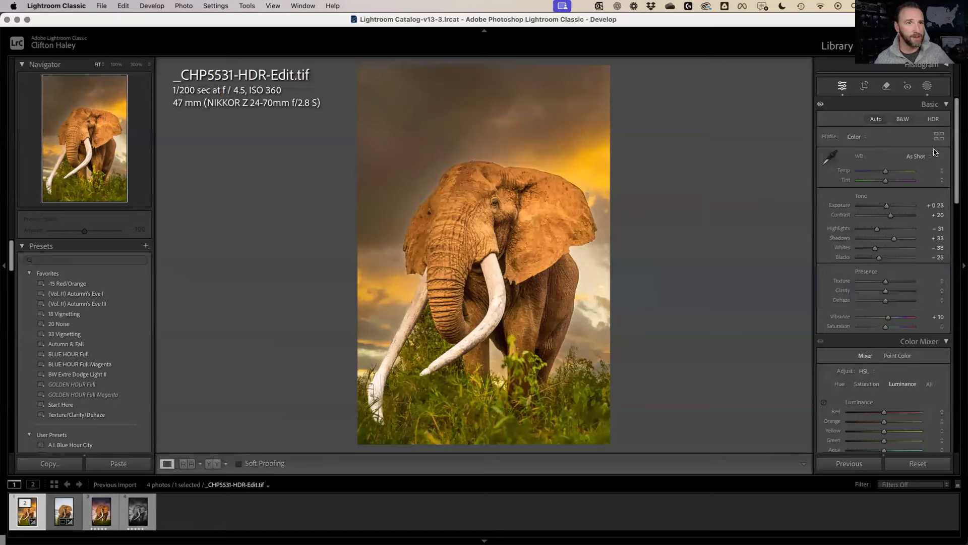
Draw a level linear gradient up from the bottom at Exposure -1.12, subtracting the elephant via Select Subject
key("shift+w")
left_click(759, 79)
left_click(783, 185)
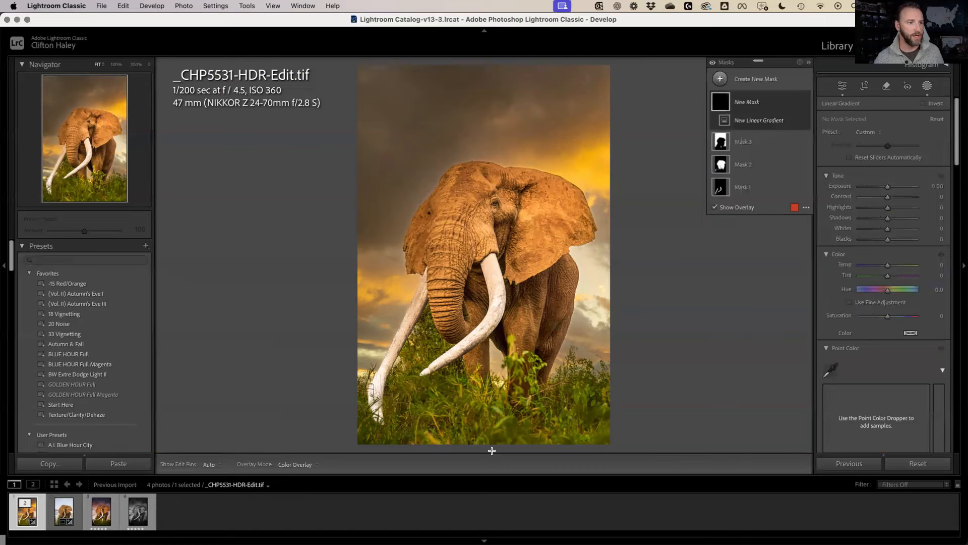
left_click_drag(492, 450, 489, 398)
left_click_drag(498, 354, 530, 317)
left_click_drag(414, 296, 499, 348)
left_click_drag(887, 189, 879, 191)
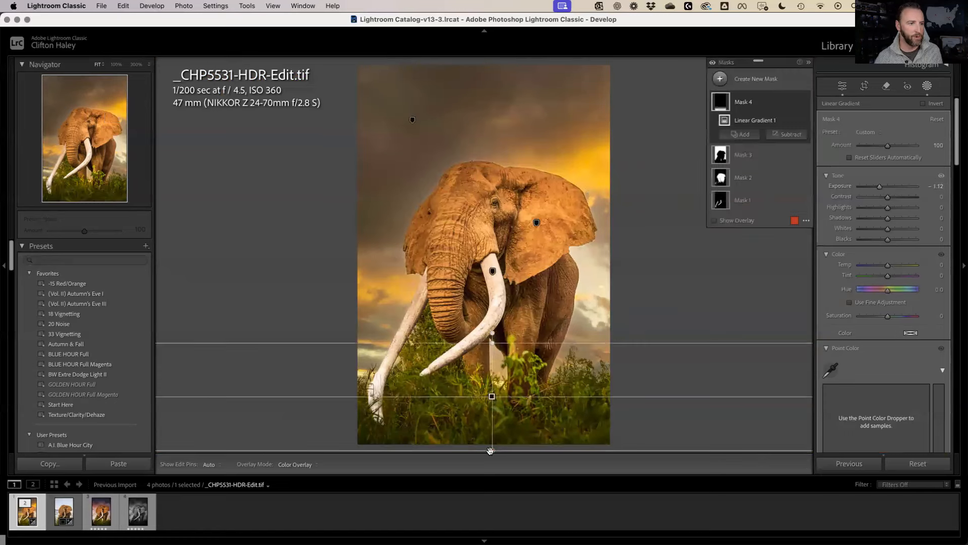
left_click_drag(489, 476, 490, 477)
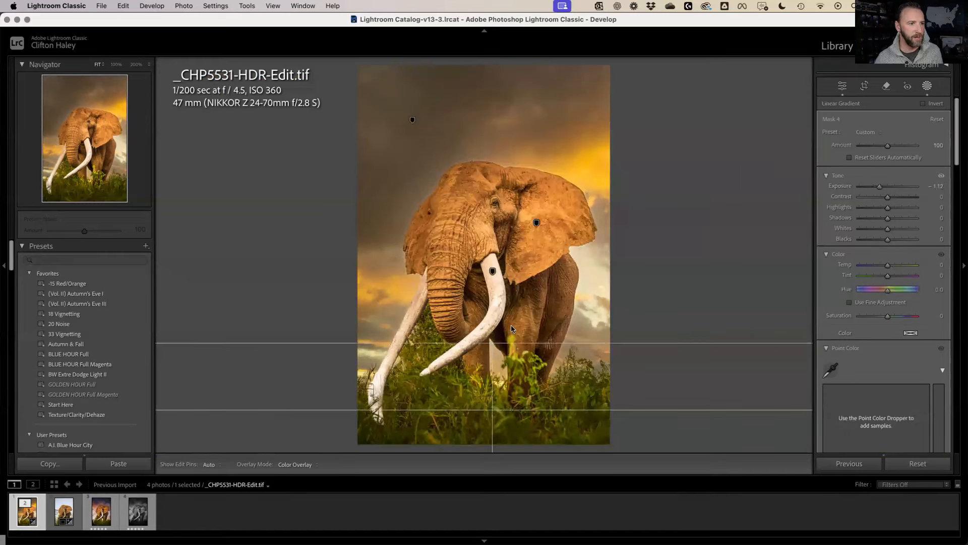
left_click_drag(505, 203, 504, 318)
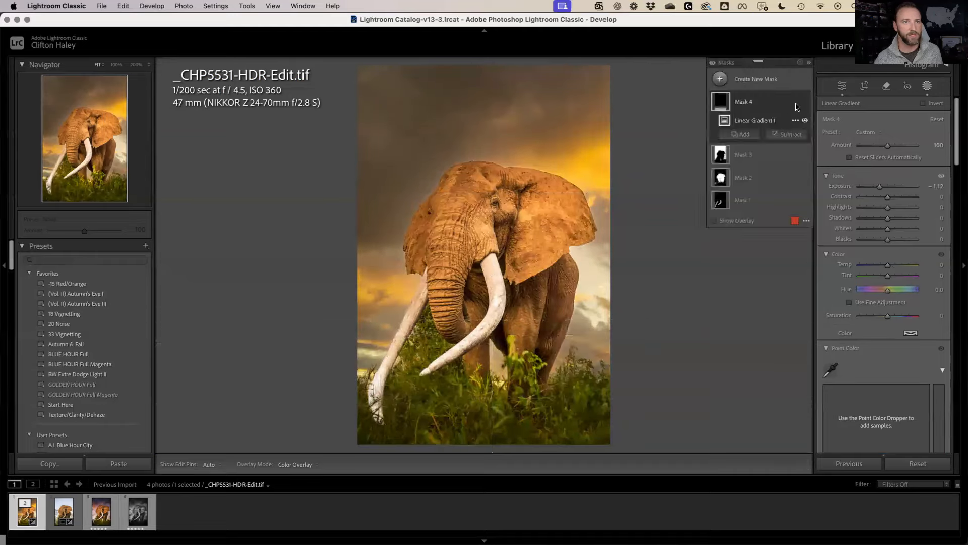
left_click(792, 134)
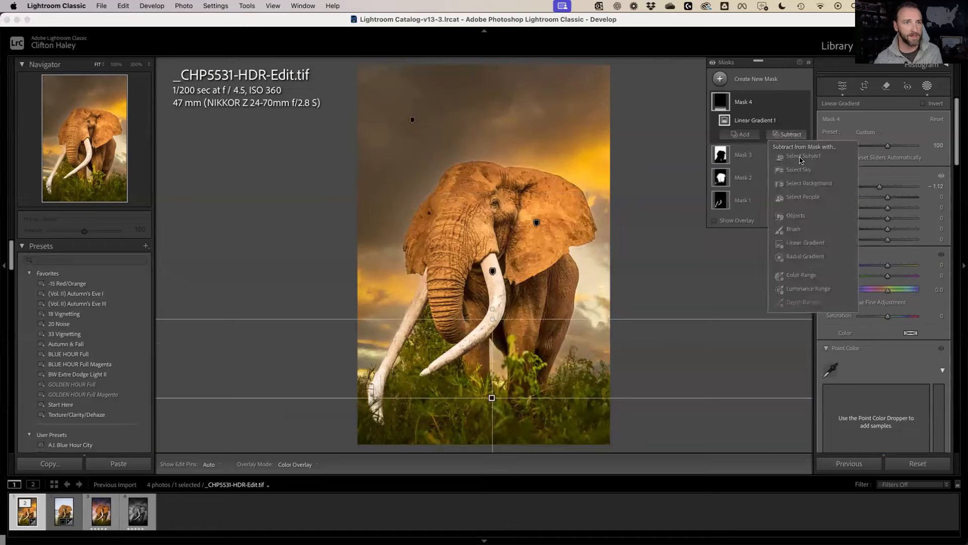
left_click(800, 160)
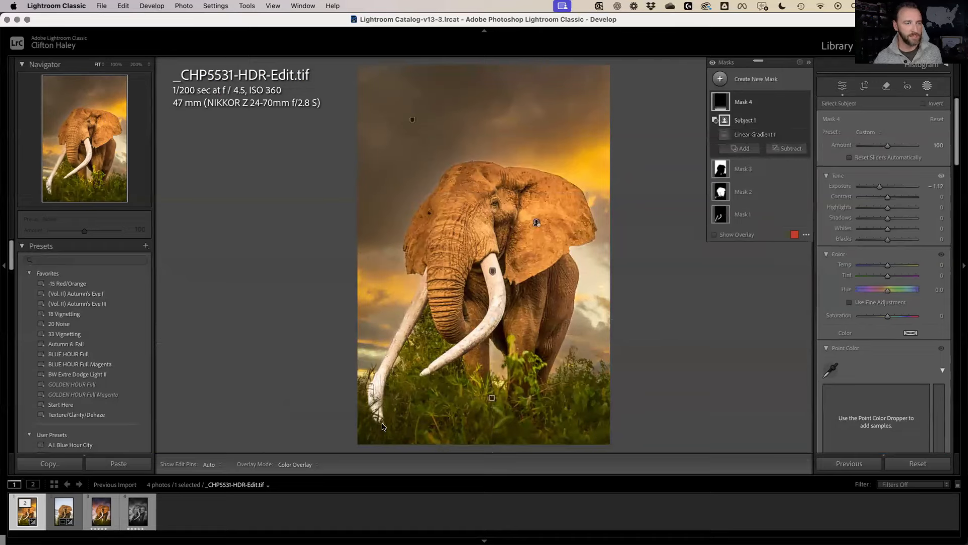
Draw a linear gradient down from the top at Exposure -0.67, intersected with Select Sky
left_click(720, 80)
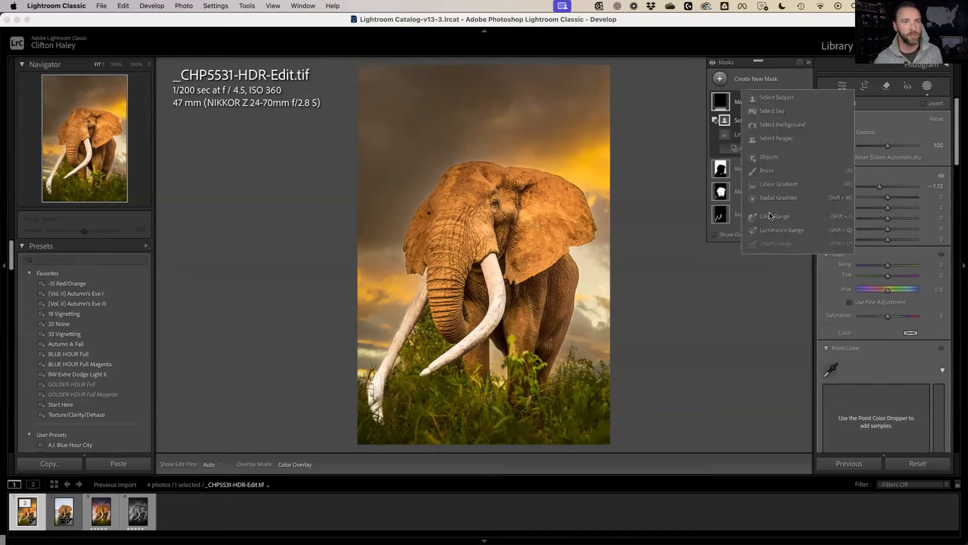
left_click(775, 186)
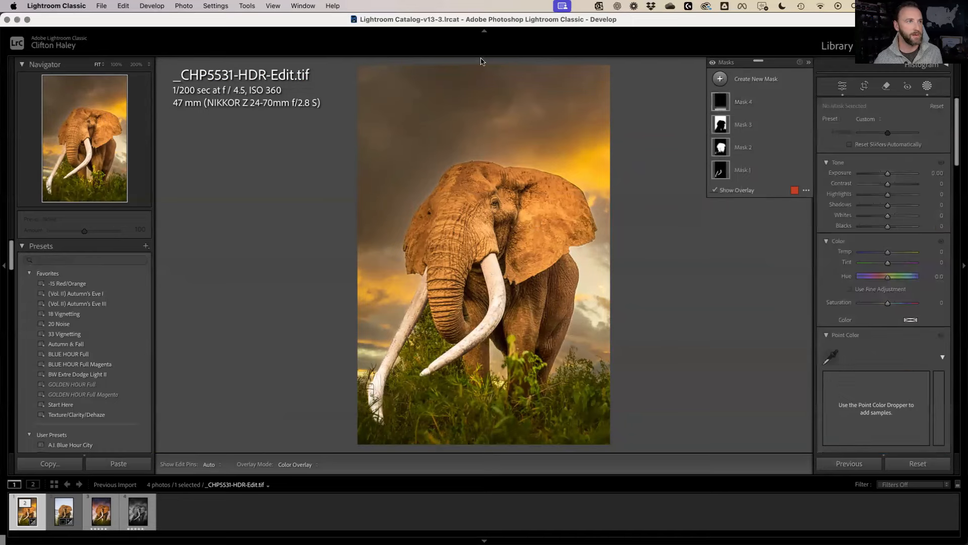
left_click_drag(485, 68, 483, 196)
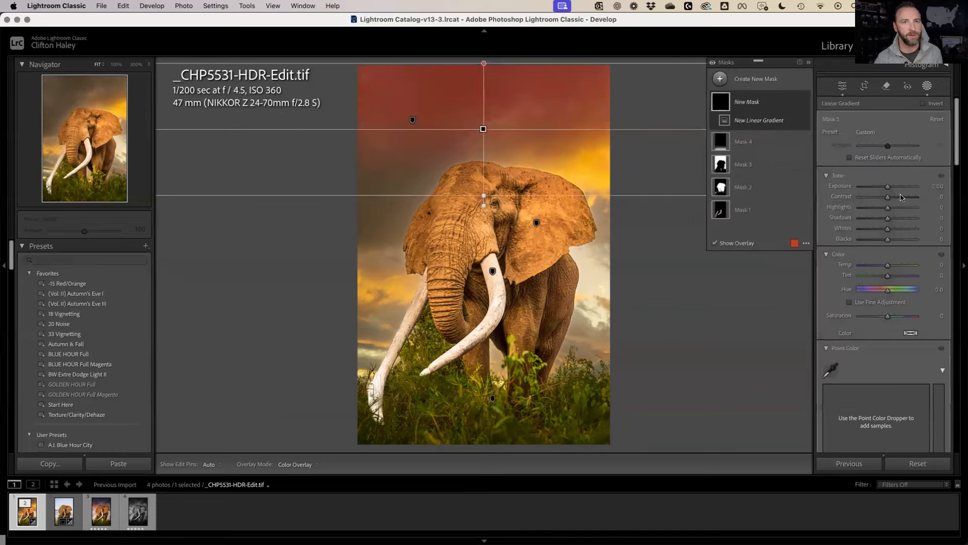
left_click_drag(887, 189, 882, 188)
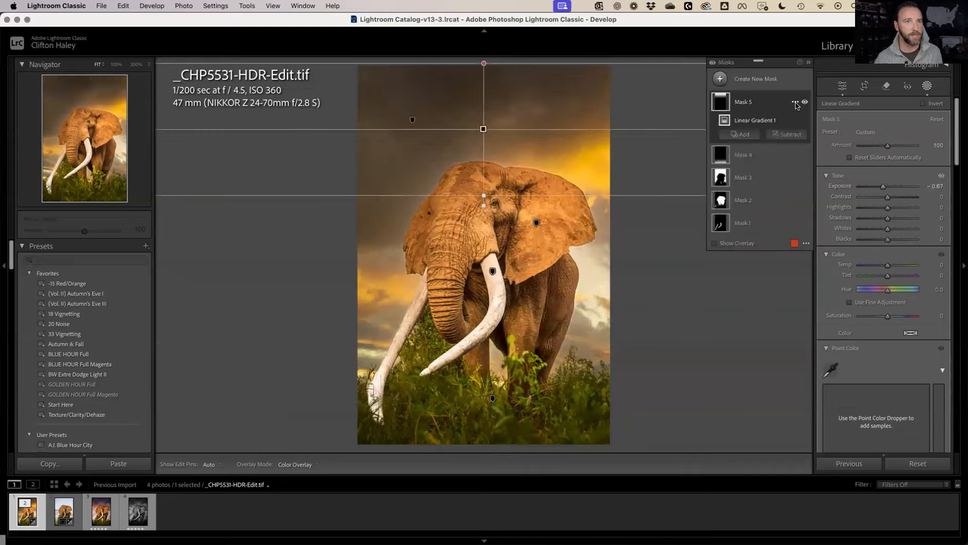
left_click(795, 103)
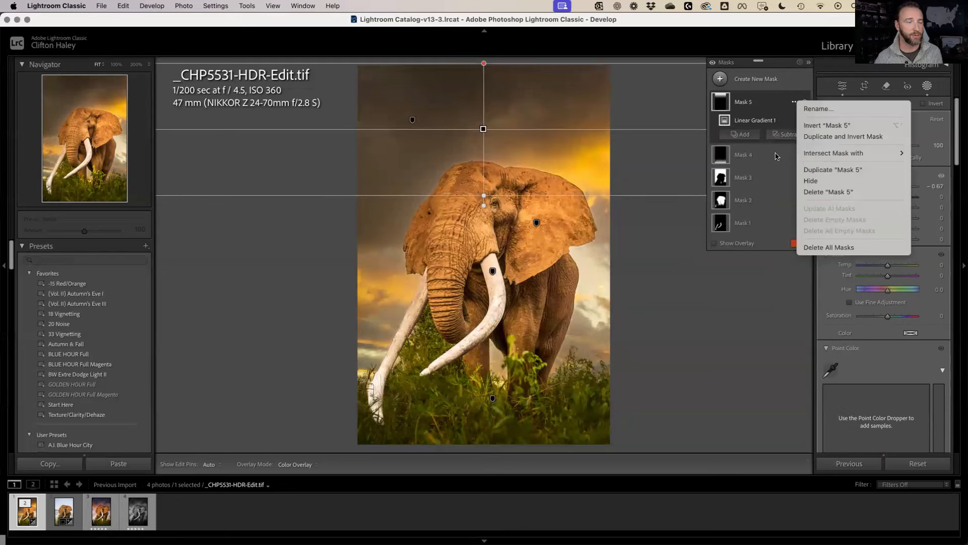
mouse_move(807, 153)
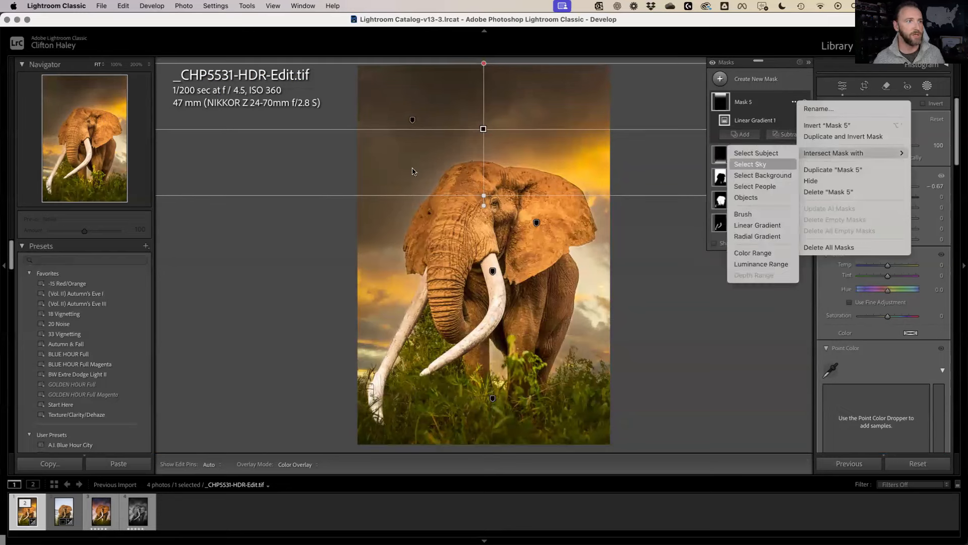
left_click(775, 166)
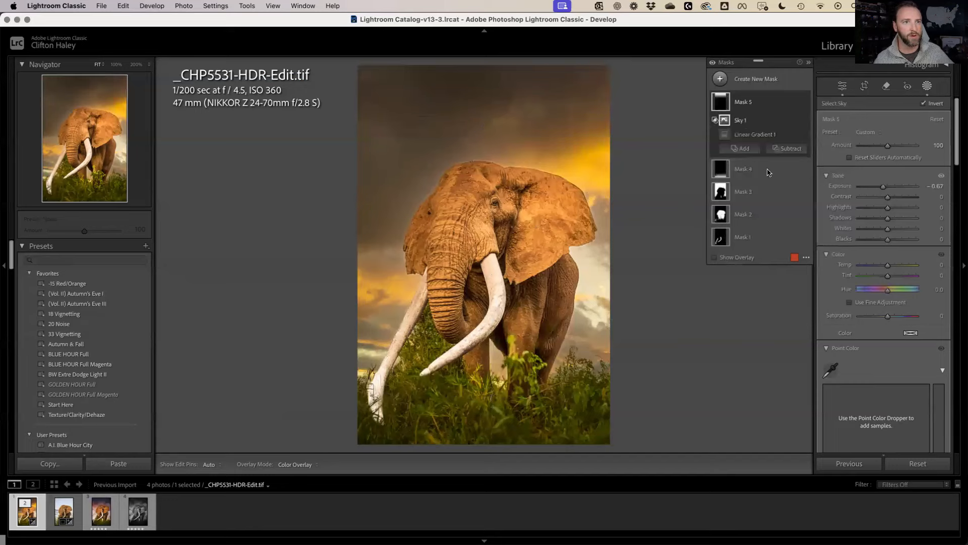
Add Mask 6, a linear gradient over the right side at Exposure -0.68, then close masking
key("m")
left_click_drag(677, 234, 498, 233)
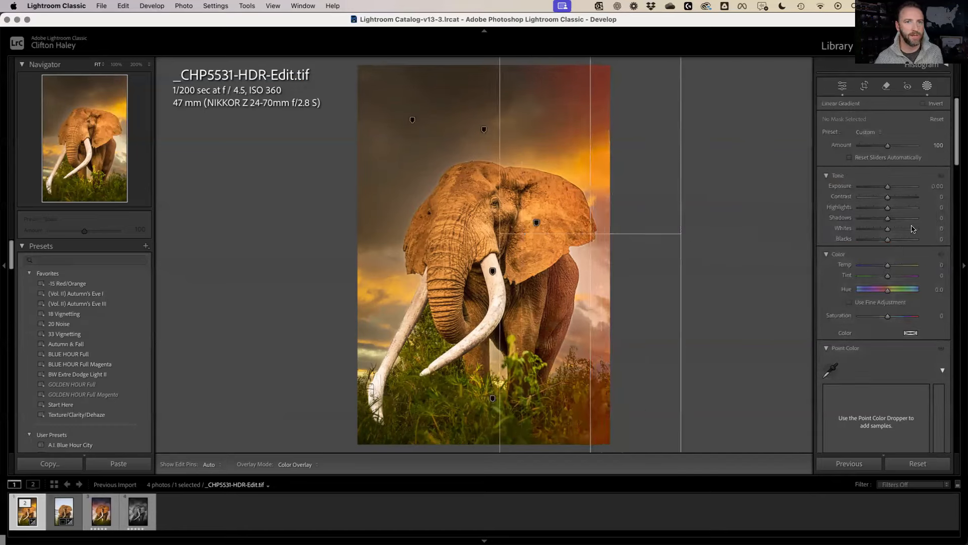
left_click_drag(884, 188, 882, 188)
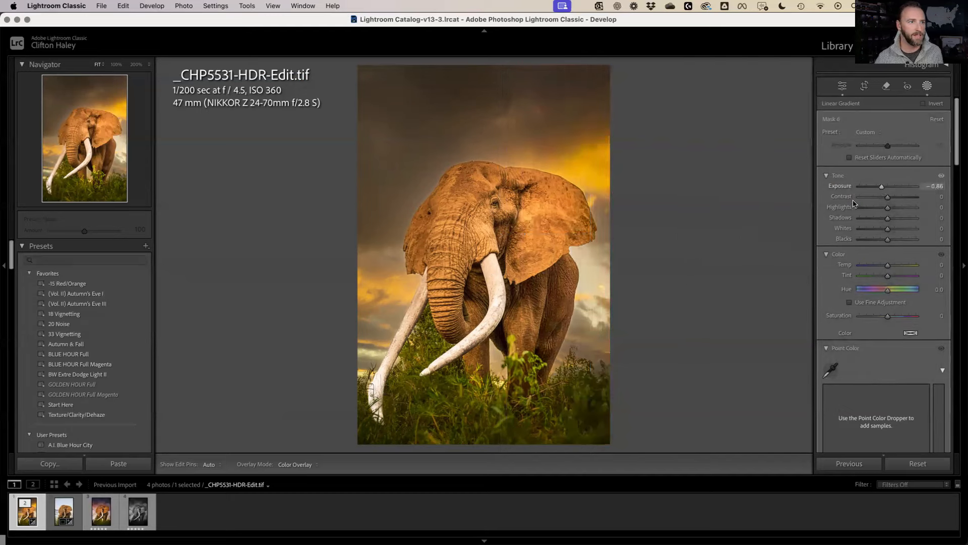
mouse_move(586, 232)
left_mouse_down()
mouse_move(574, 239)
mouse_move(589, 240)
mouse_move(574, 240)
left_mouse_up()
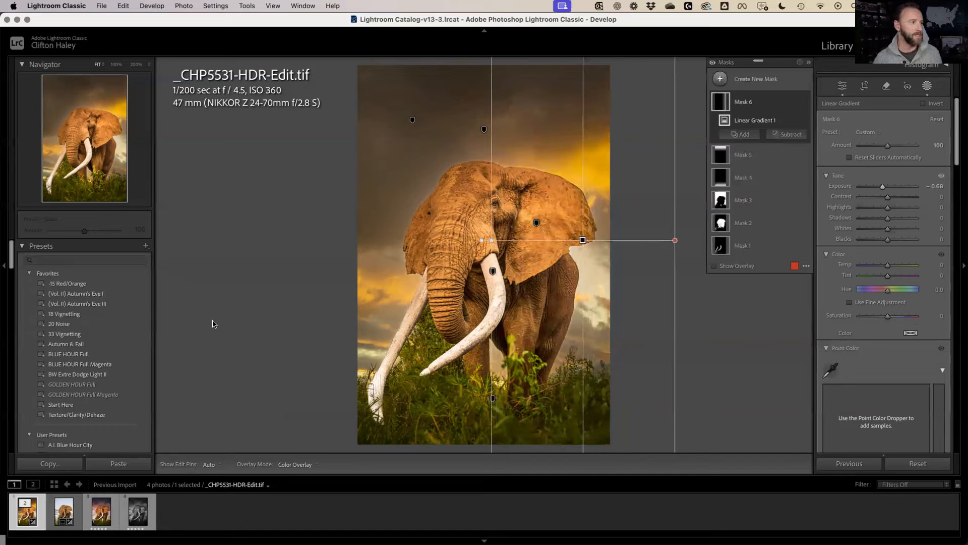
key("shift+w")
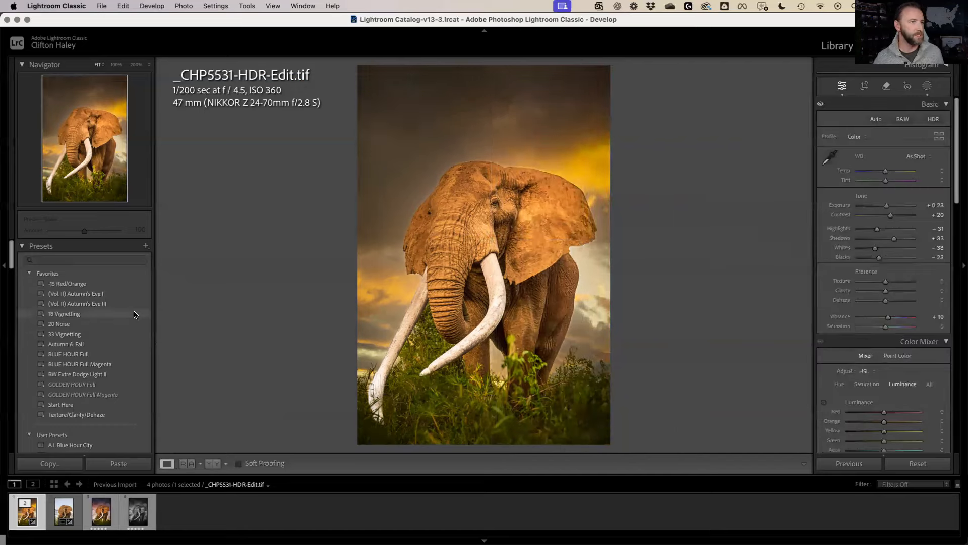
Apply the 18 Vignetting favorite preset and bring up the photo's context menu
left_click(135, 315)
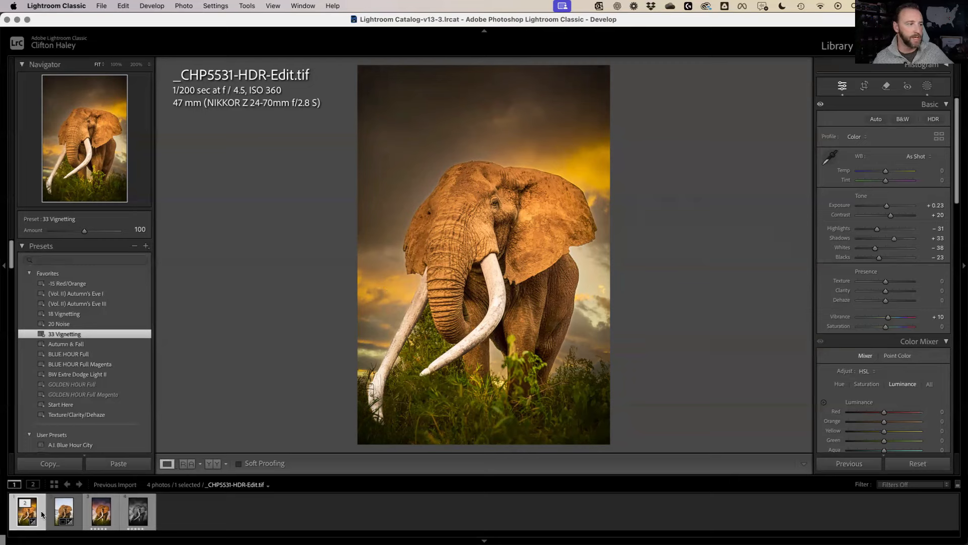
right_click(509, 233)
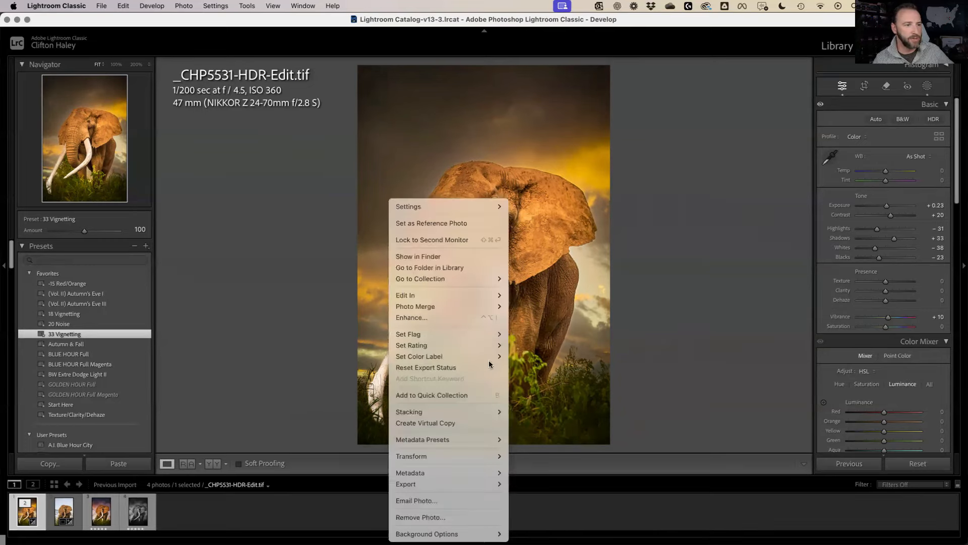
Create a virtual copy, apply the A.I. High Key B&W preset, and set Auto tone
left_click(492, 423)
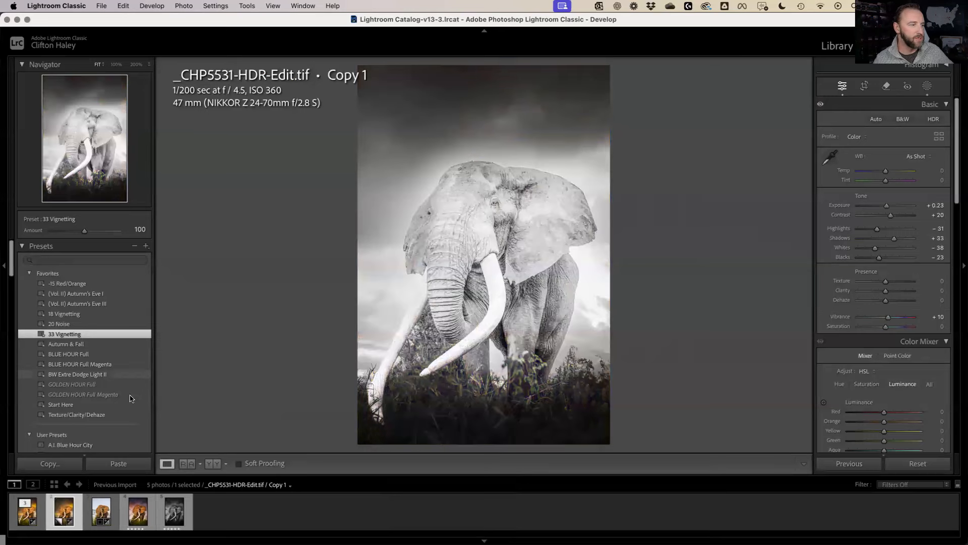
scroll(130, 397, "down", 3)
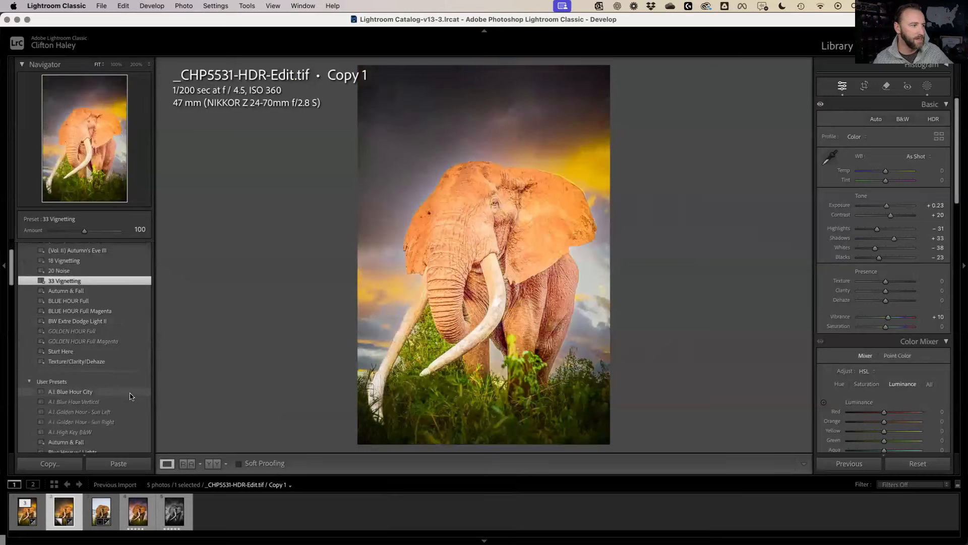
scroll(128, 408, "down", 2)
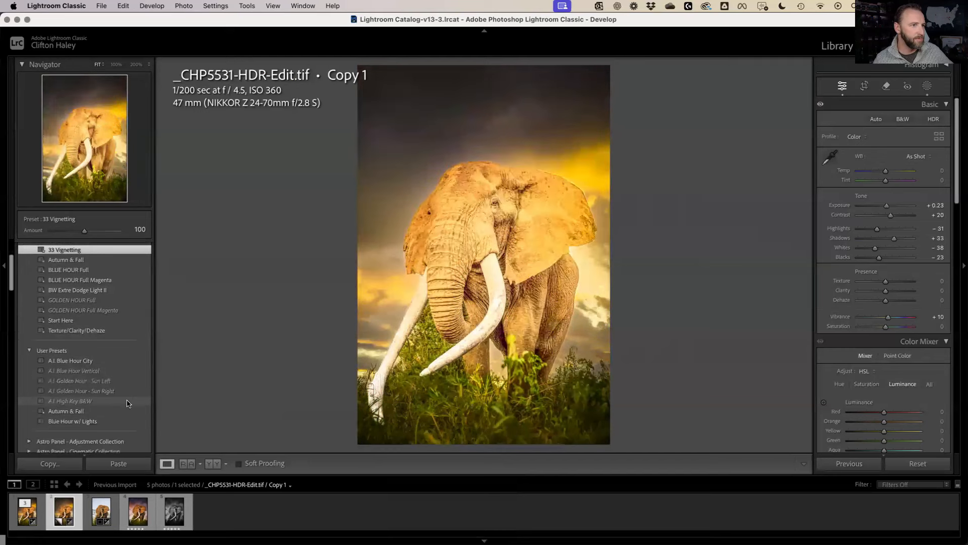
left_click(127, 403)
left_click(874, 120)
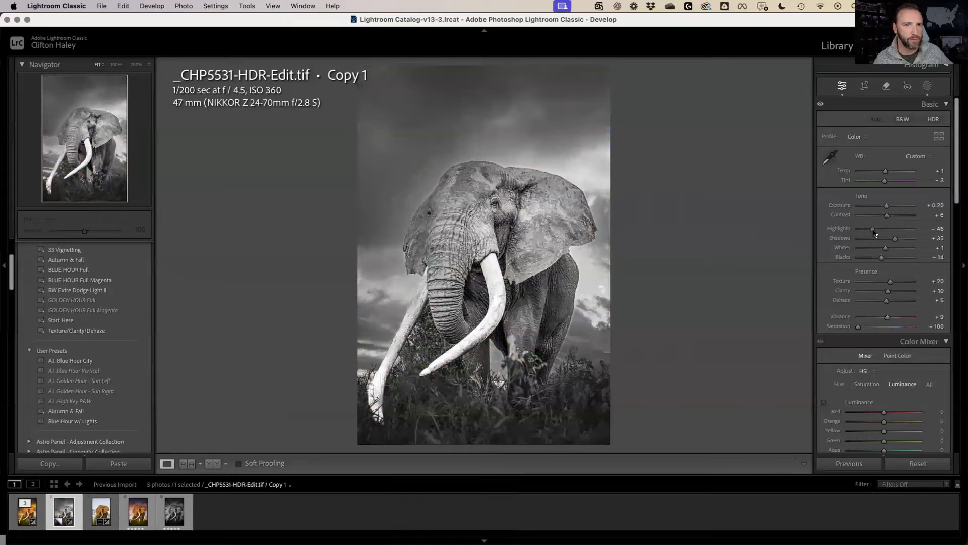
Set Highlights to -100, Contrast +46, lower Whites, and Exposure +0.30 on the B&W copy
left_click_drag(874, 232, 899, 246)
left_click(897, 216)
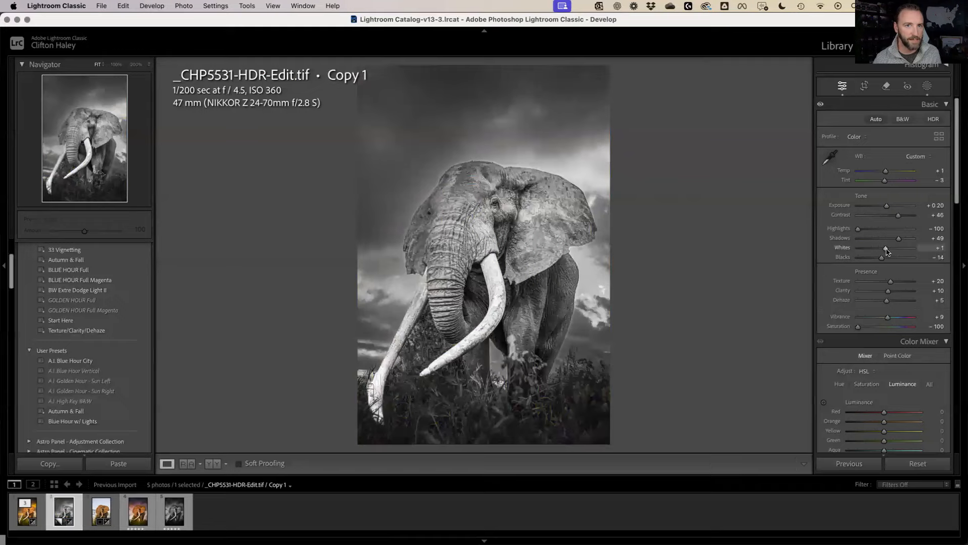
left_click_drag(887, 250, 873, 262)
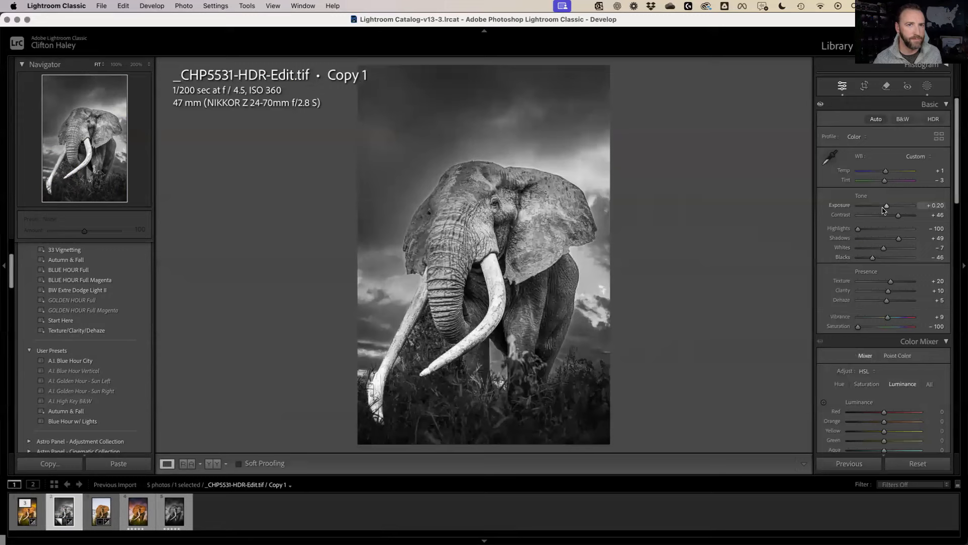
left_click_drag(886, 208, 888, 208)
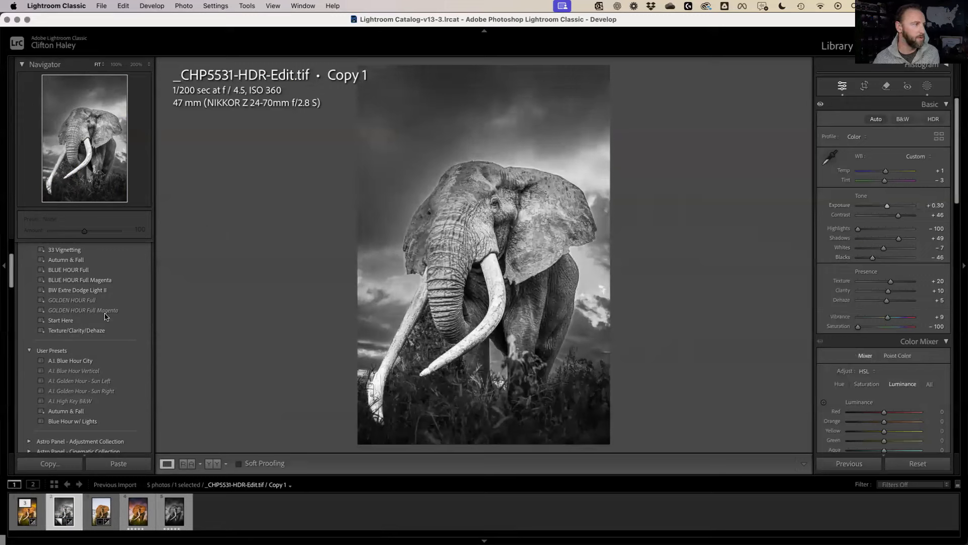
Apply the 33 Vignetting preset and compare the copy against the colour original
scroll(106, 316, "up", 3)
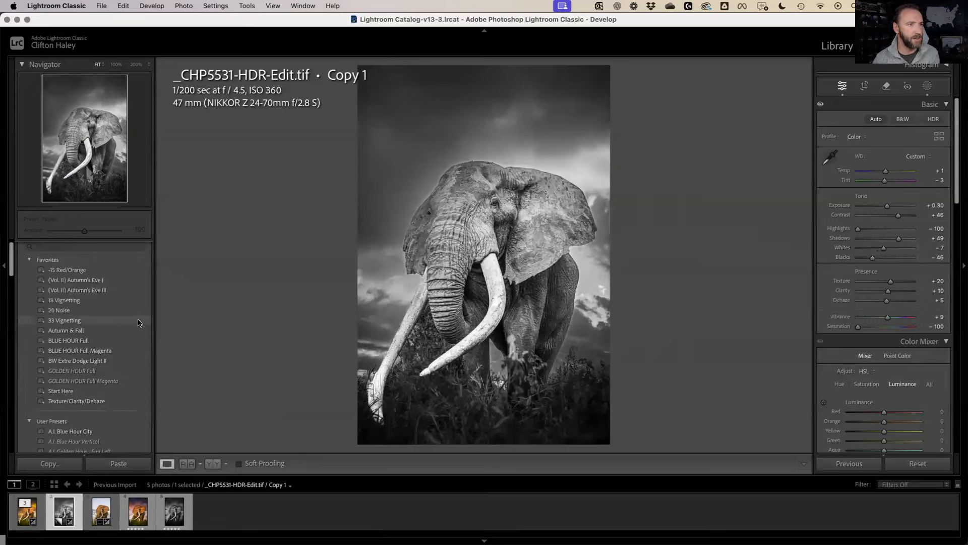
left_click(139, 323)
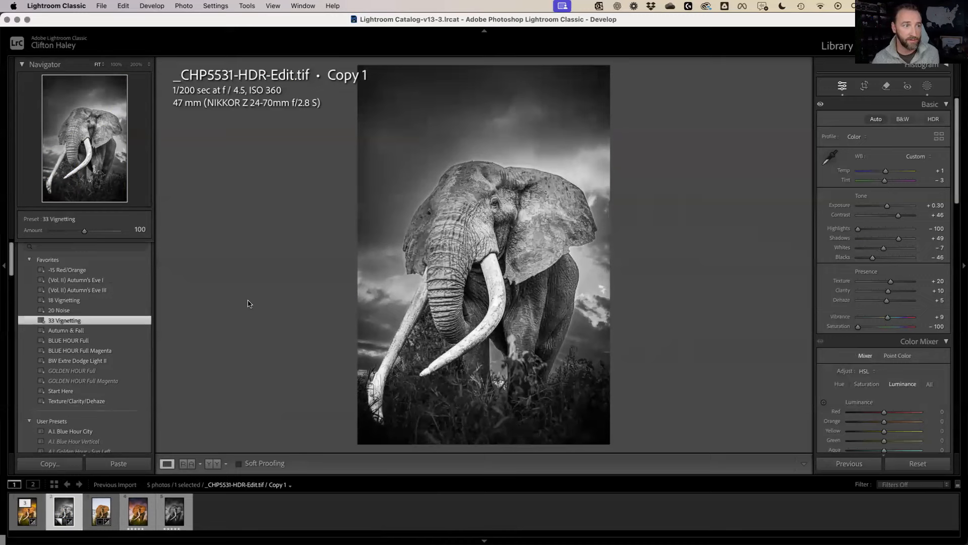
key("Left")
key("Right")
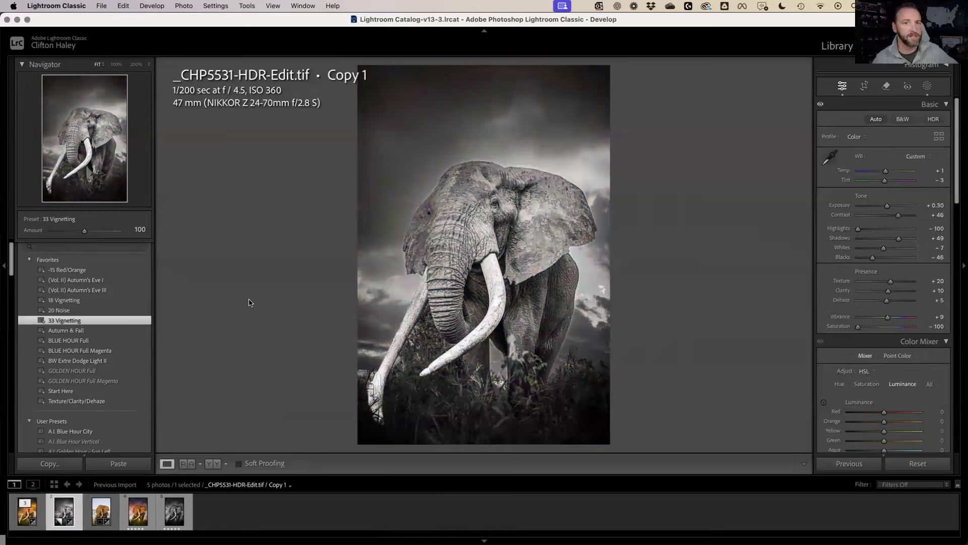
Reset Texture, Clarity and Dehaze to 0, then add the colour original to the selection
left_click(874, 273, "alt")
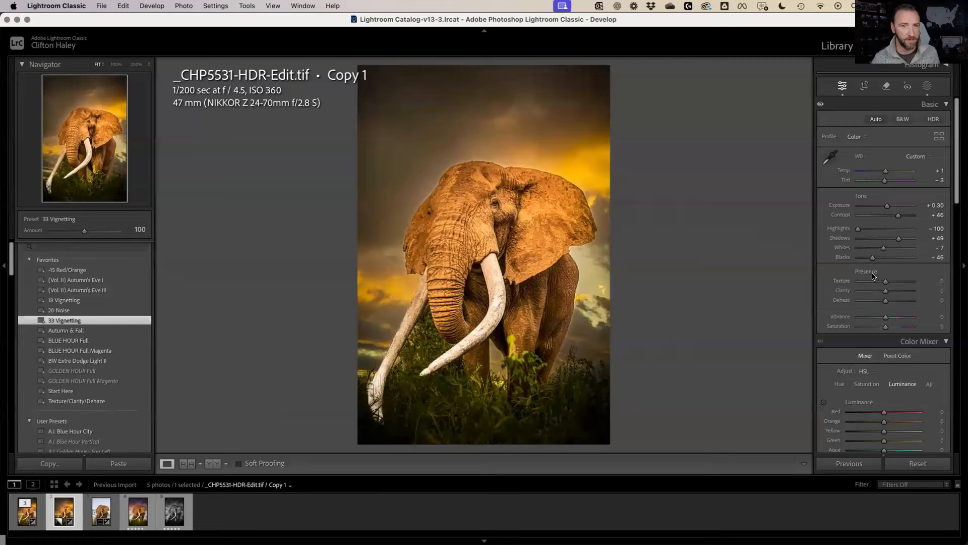
key("super+z")
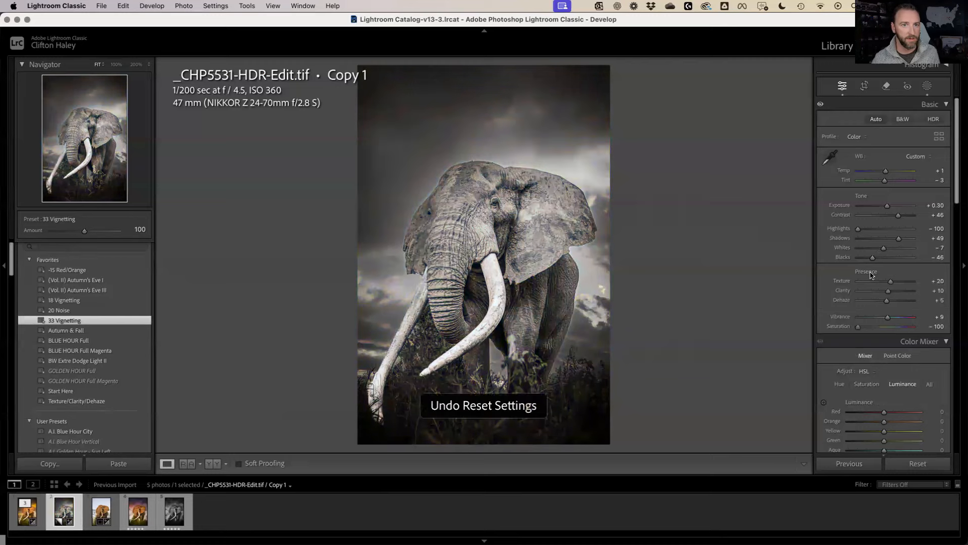
double_click(891, 282)
double_click(888, 292)
double_click(887, 302)
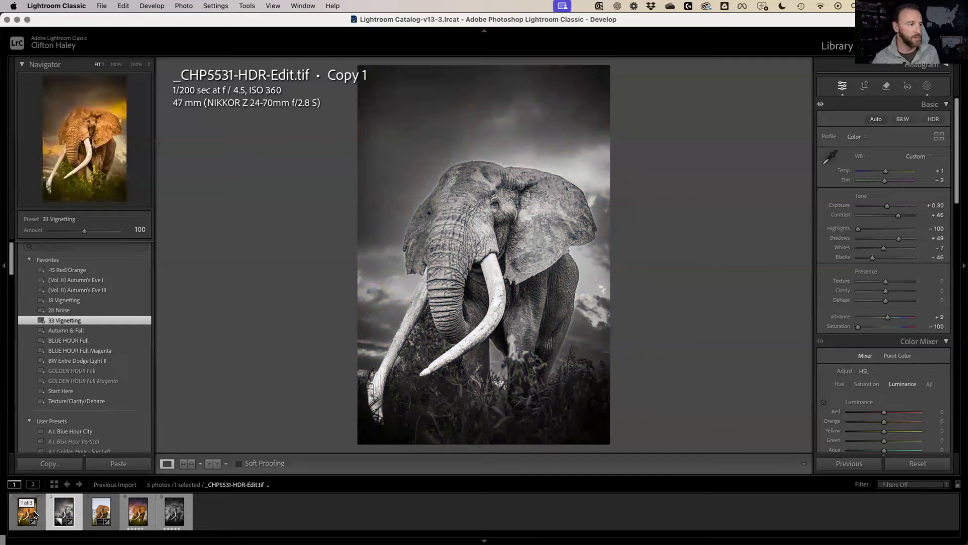
left_click(34, 514, "super")
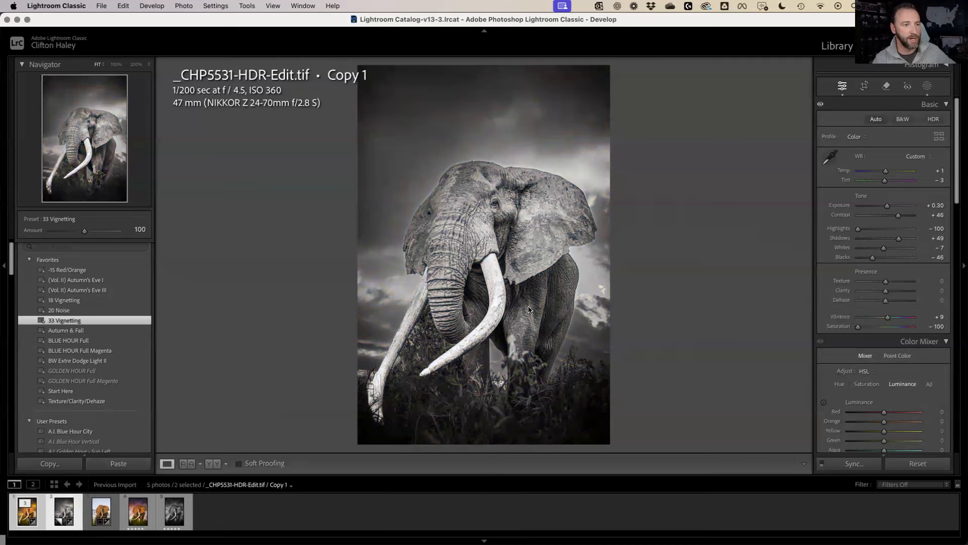
Export both selected elephant photos with the Print Version preset
right_click(486, 228)
mouse_move(570, 484)
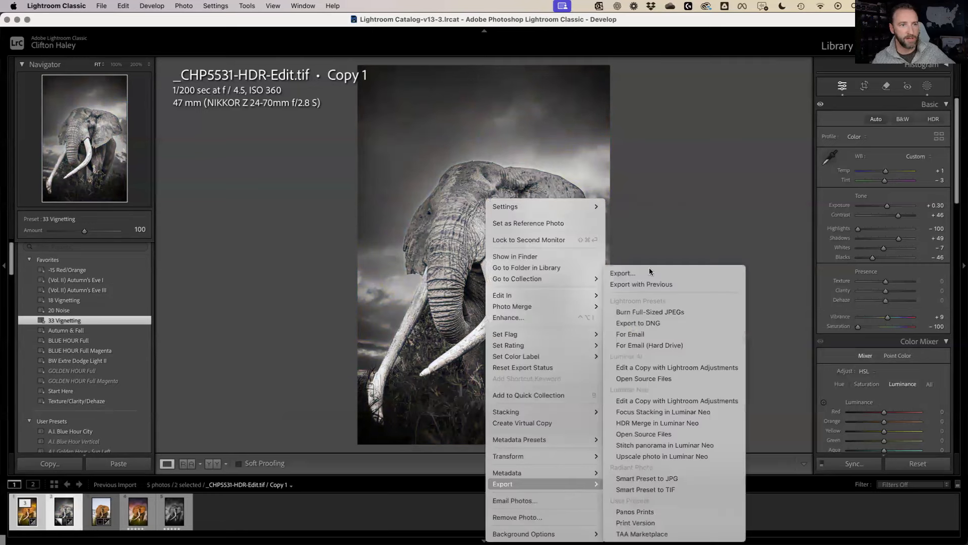
left_click(643, 525)
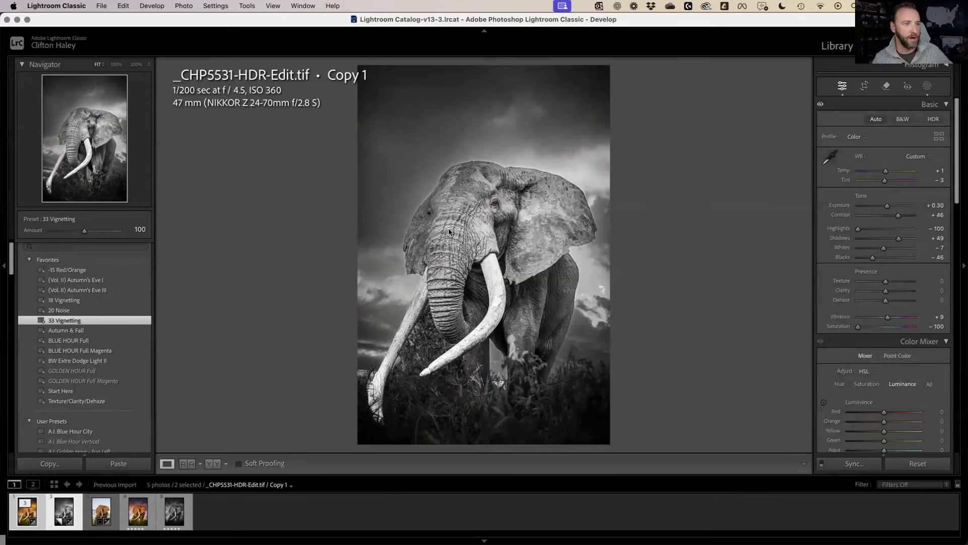
Open the two exported _CHP5531 JPEGs together in Preview
scroll(524, 350, "down", 1)
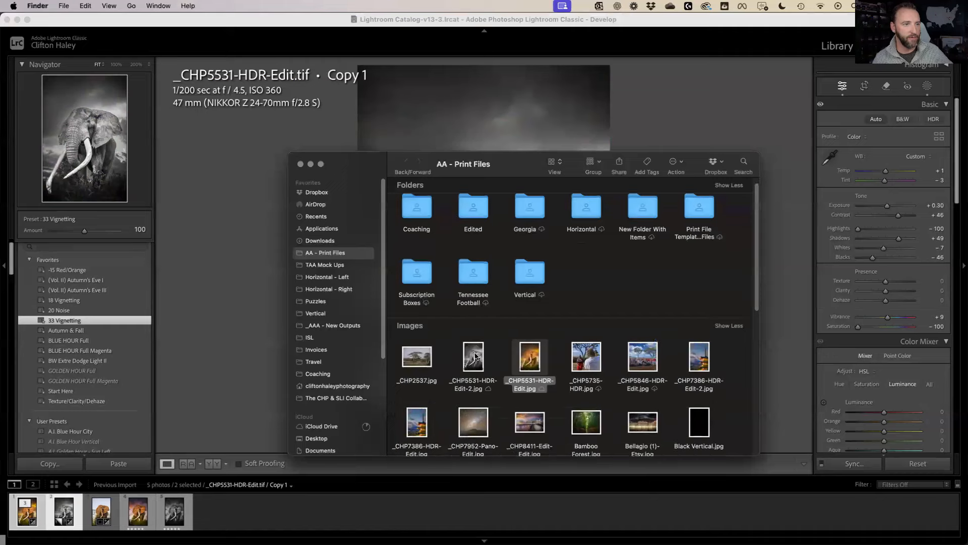
left_click_drag(546, 333, 529, 364)
double_click(529, 362)
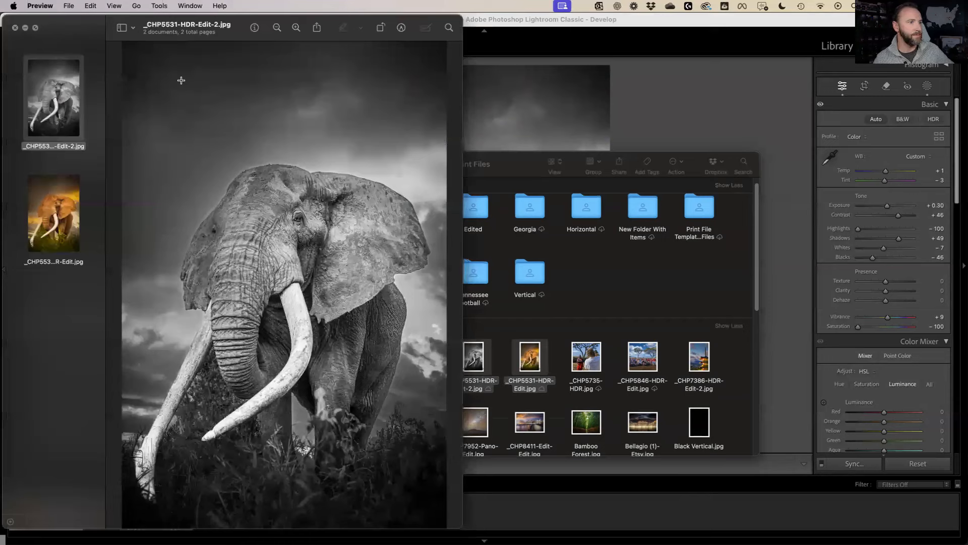
left_click(35, 28)
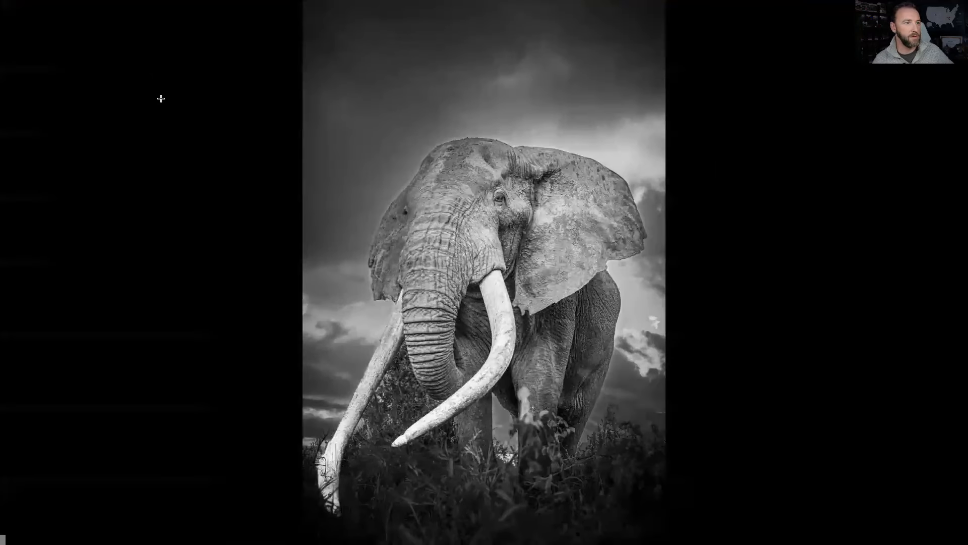
key("Down")
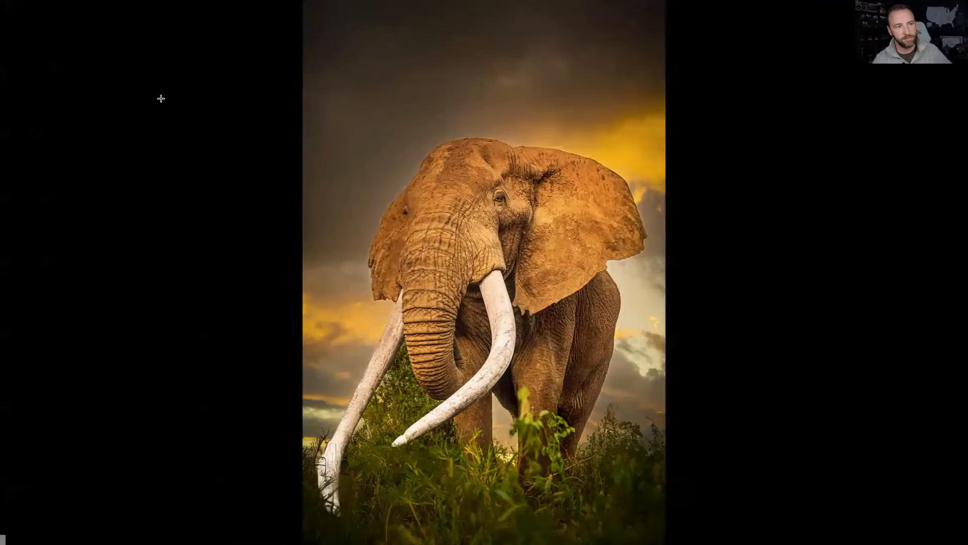
key("Up")
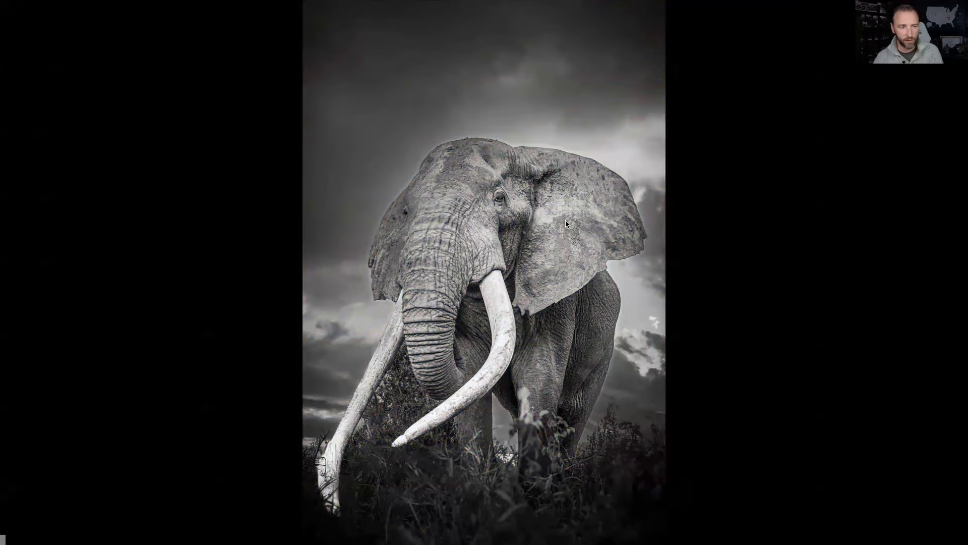
key("Escape")
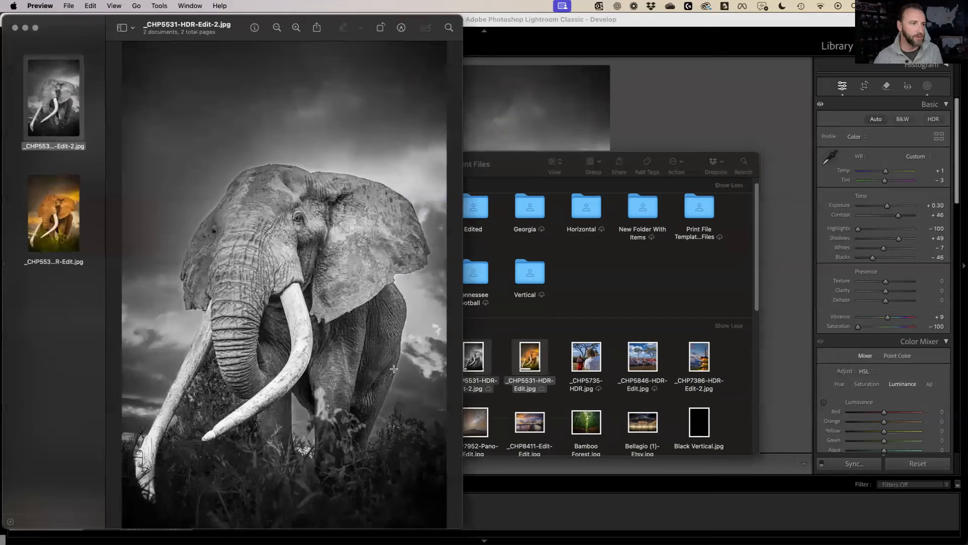